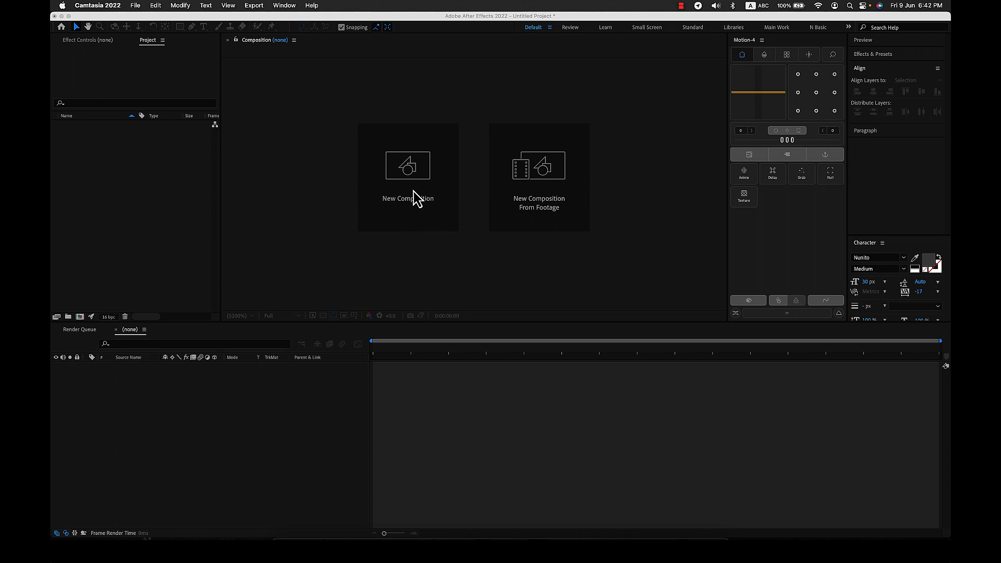
# - Start a new composition and set its width to 300 px and height to 600 px
pyautogui.click(436, 272)
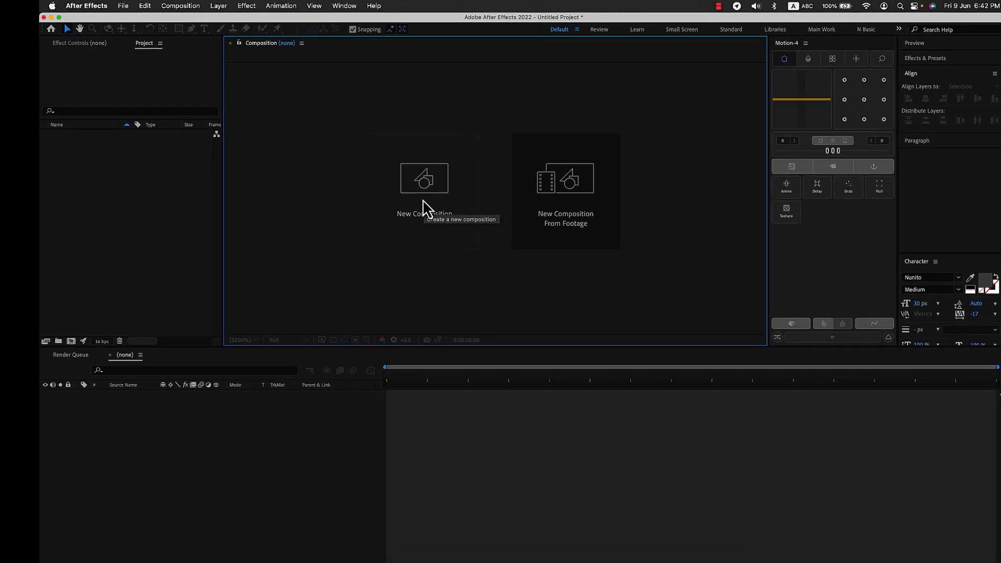
pyautogui.click(179, 6)
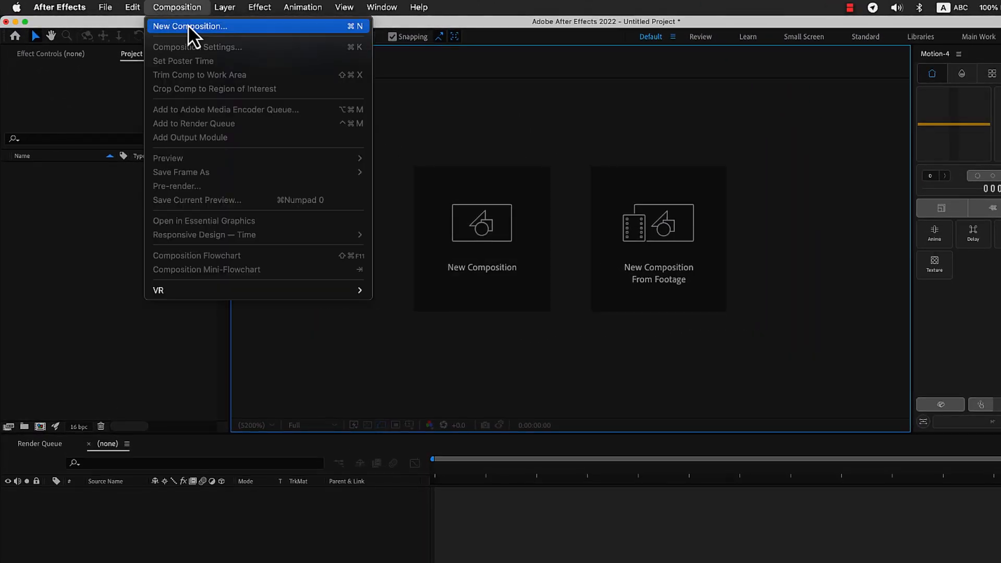
pyautogui.click(187, 26)
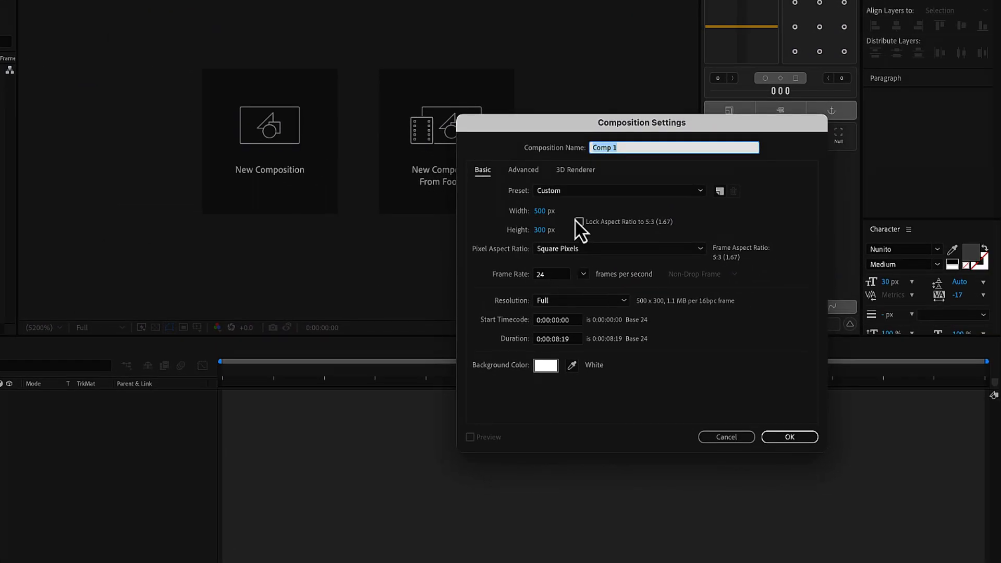
pyautogui.click(539, 211)
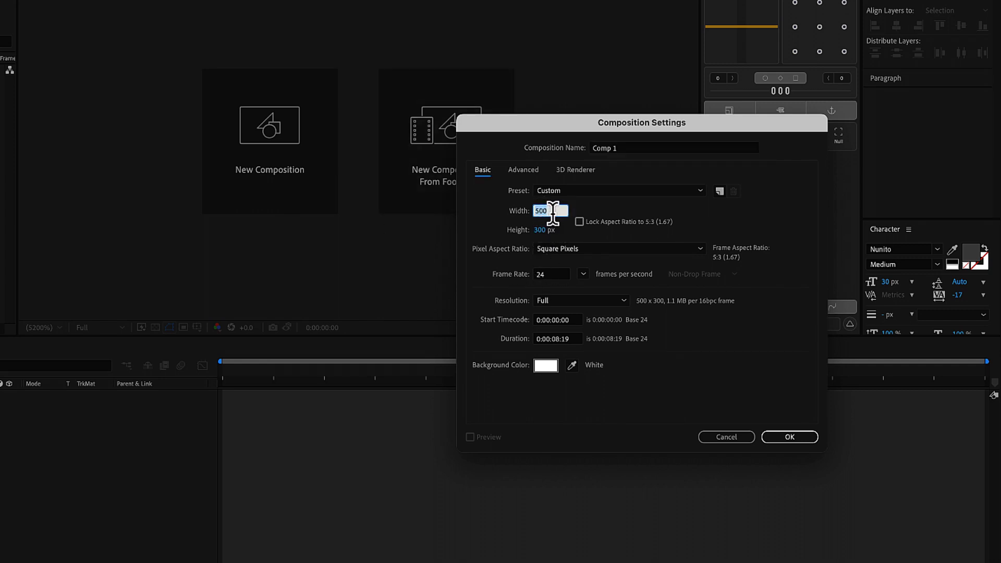
pyautogui.write('300')
pyautogui.press('Return')
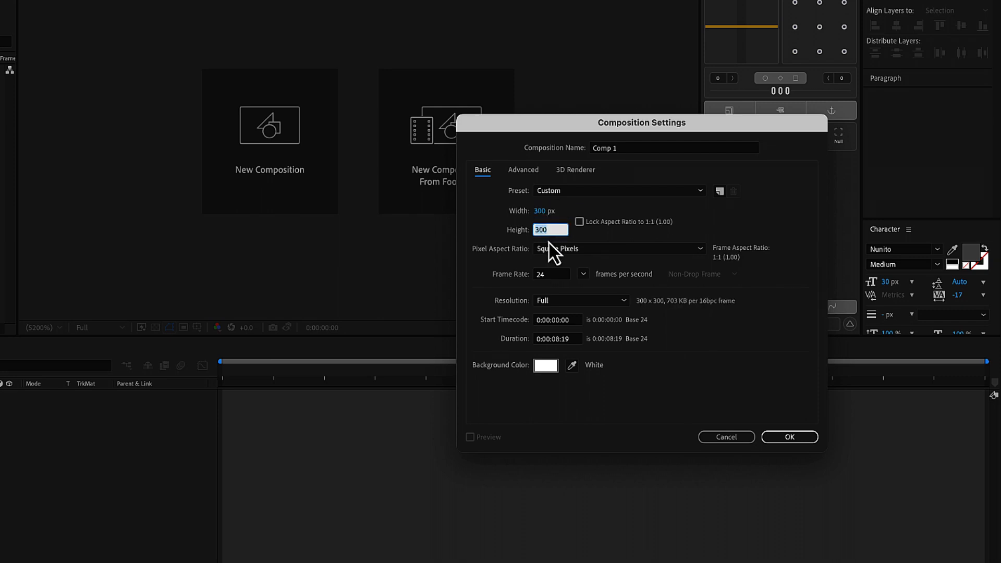
pyautogui.write('600')
# - Name the new composition Heart, set its frame rate to 30 frames per second and create it
pyautogui.click(630, 147)
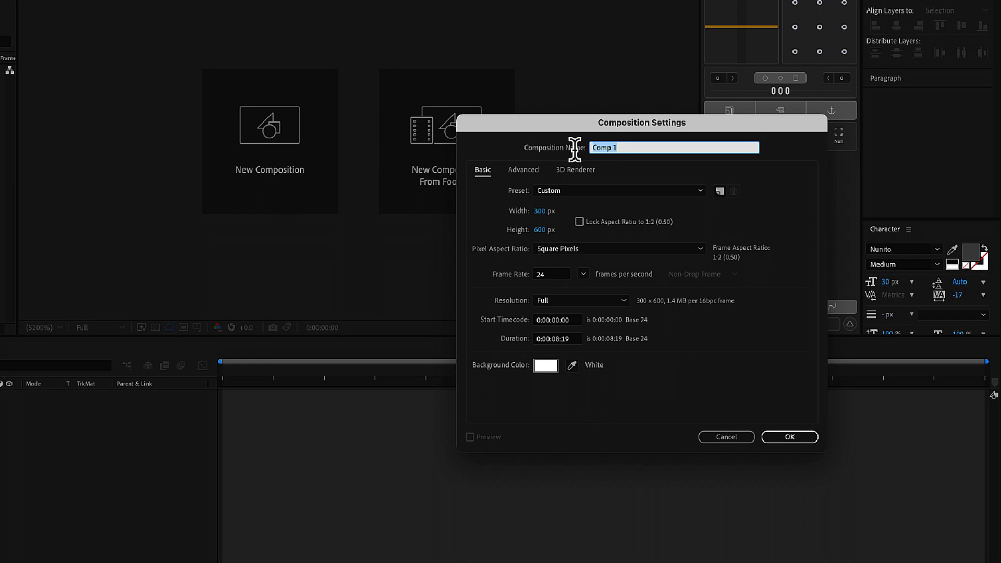
pyautogui.write('Heart')
pyautogui.click(557, 274)
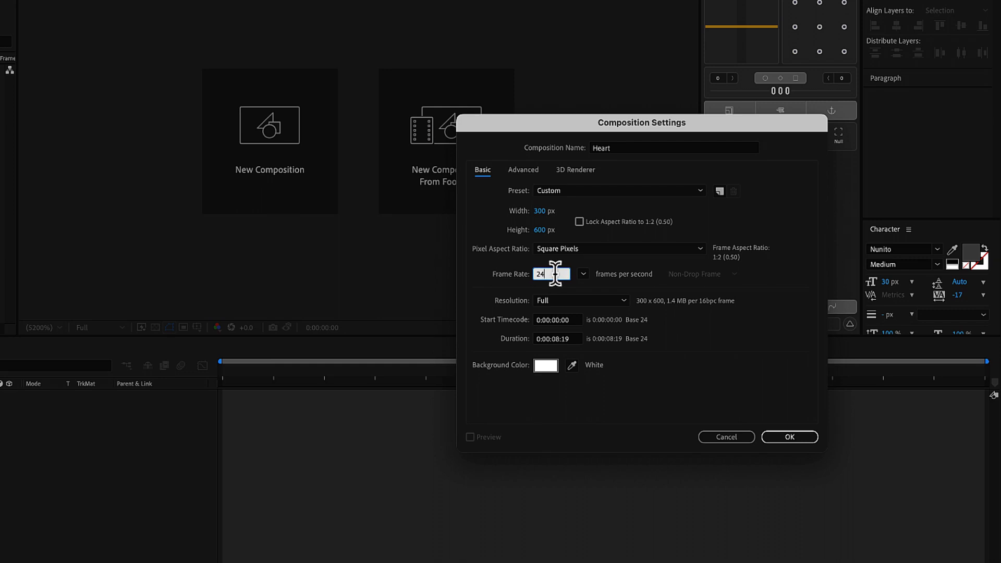
pyautogui.moveTo(557, 273); pyautogui.dragTo(524, 273)
pyautogui.write('30')
pyautogui.click(662, 405)
pyautogui.click(790, 437)
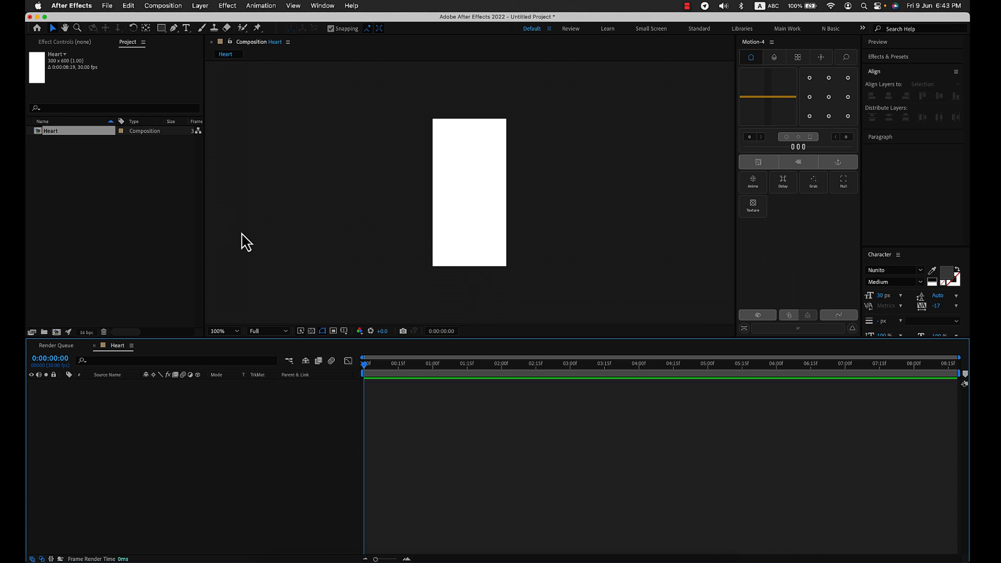
pyautogui.click(147, 233)
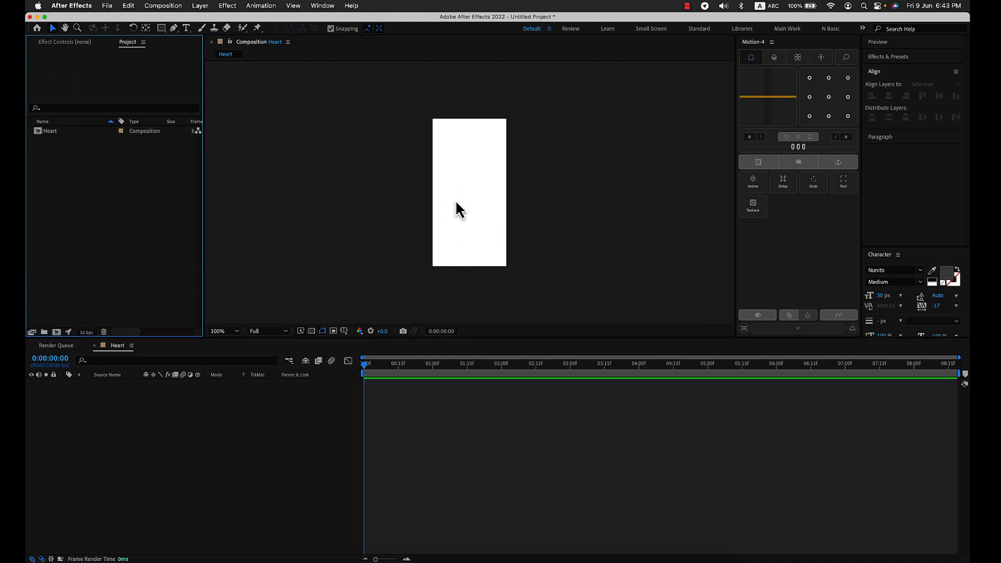
pyautogui.click(162, 29)
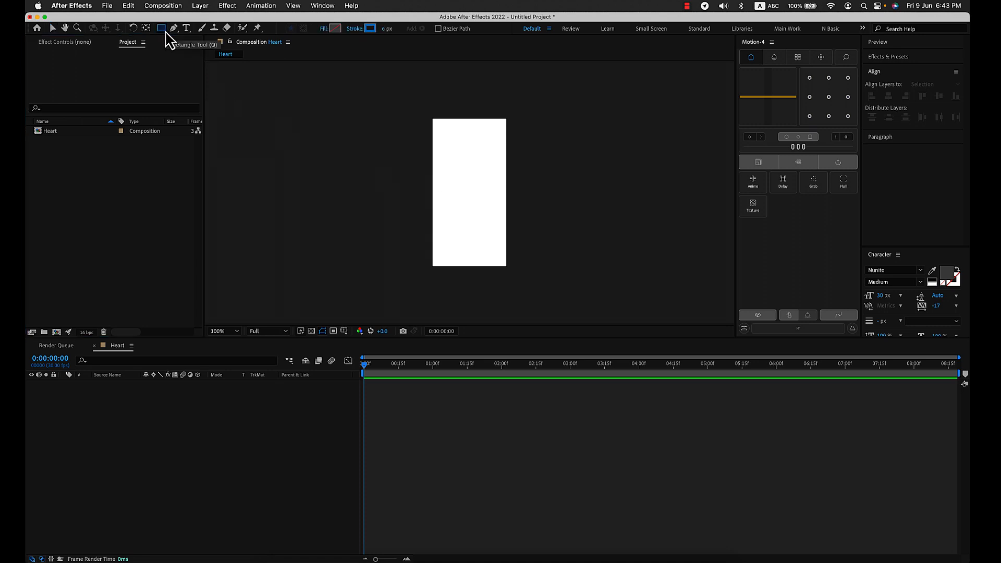
pyautogui.click(145, 187)
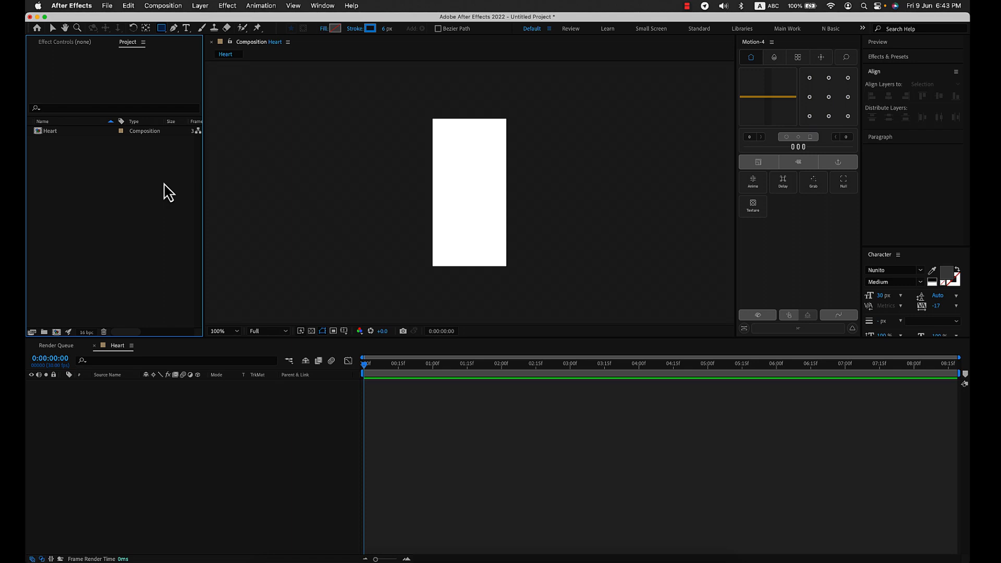
pyautogui.click(108, 6)
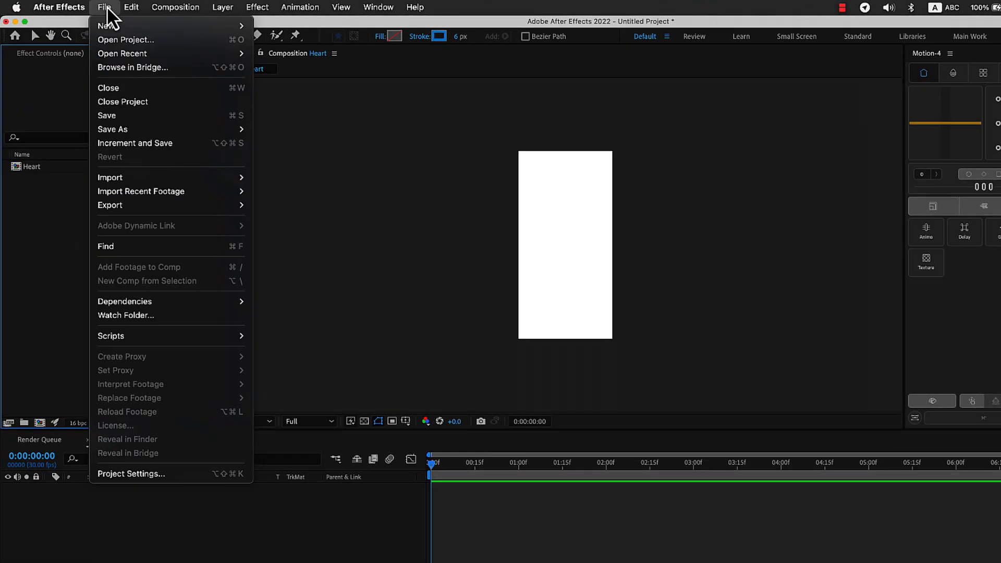
pyautogui.moveTo(215, 181)
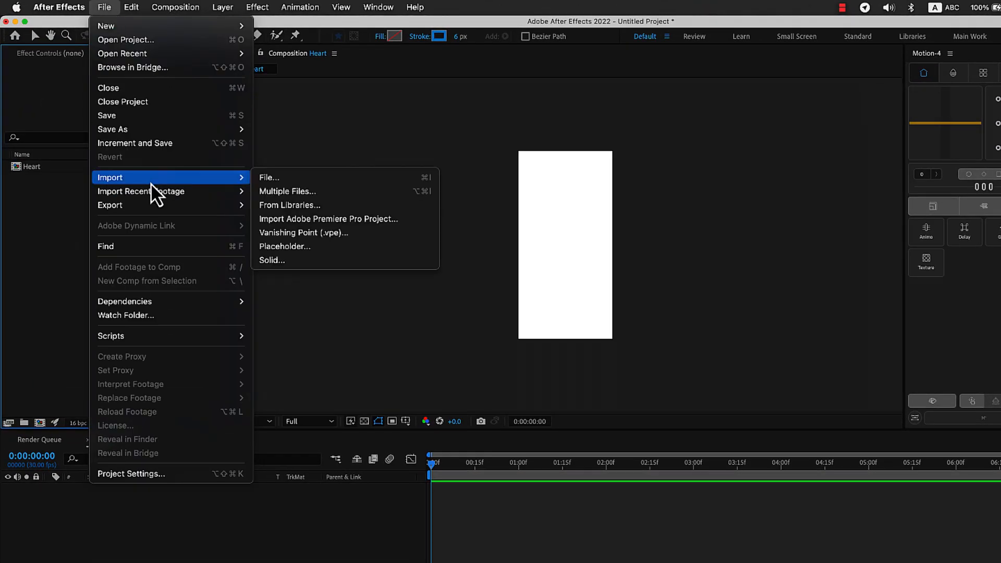
pyautogui.click(39, 215)
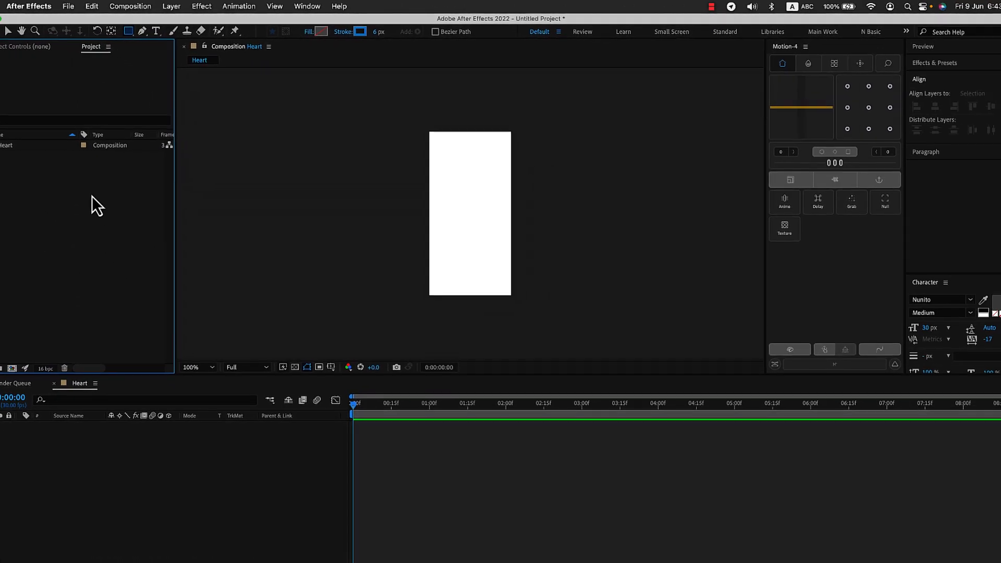
# - Import Heart.ai from the 04 Heart Like folder as Composition - Retain Layer Sizes
pyautogui.doubleClick(116, 214)
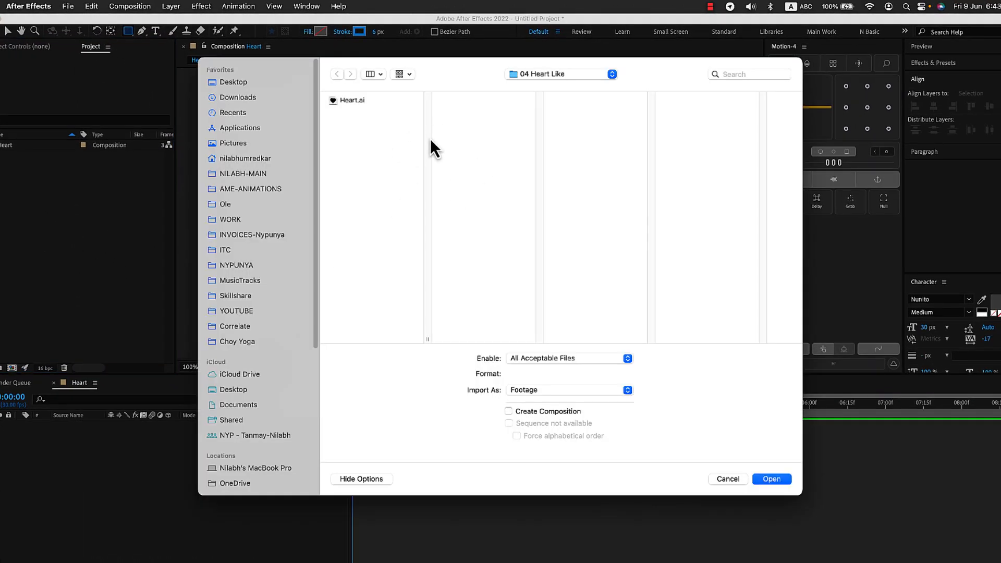
pyautogui.click(361, 103)
pyautogui.click(573, 394)
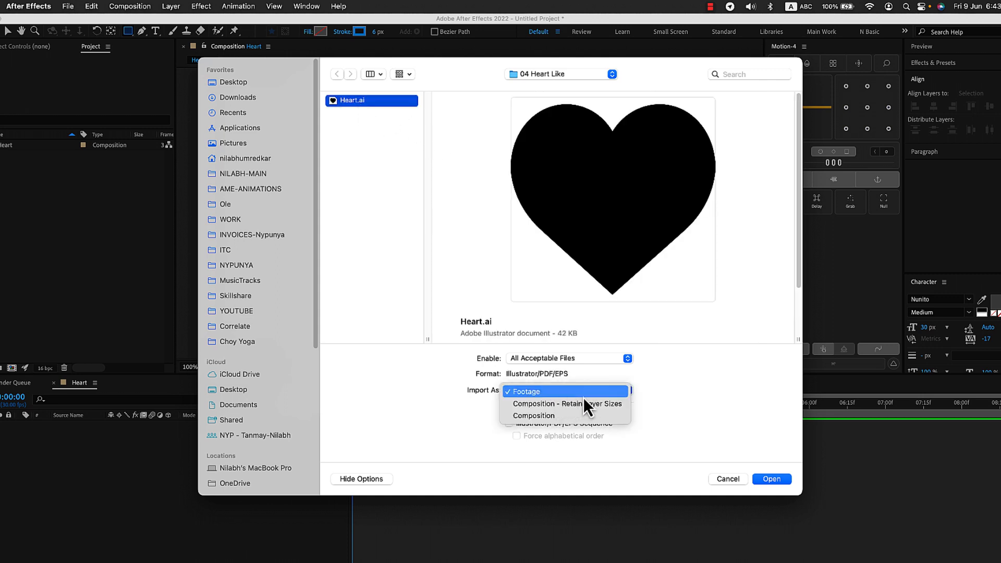
pyautogui.click(547, 405)
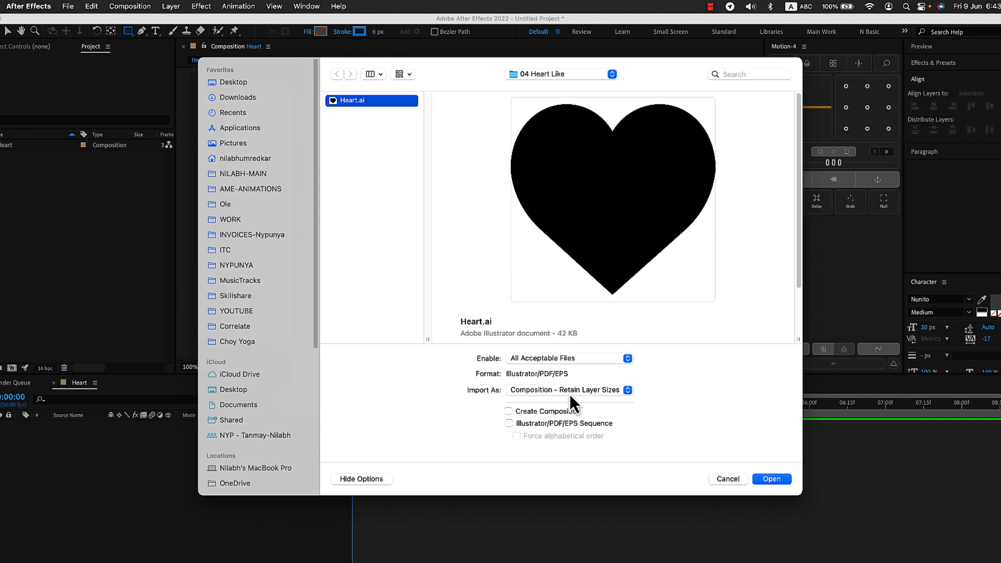
pyautogui.click(772, 482)
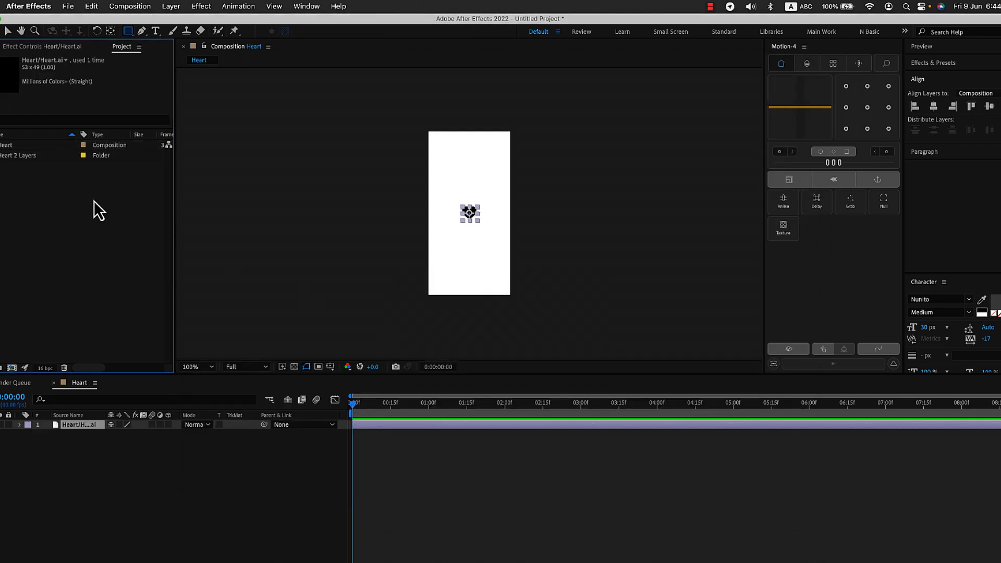
# - Try scaling the imported heart layer in the Heart composition up to 222%, and undo the scaling
pyautogui.click(32, 145)
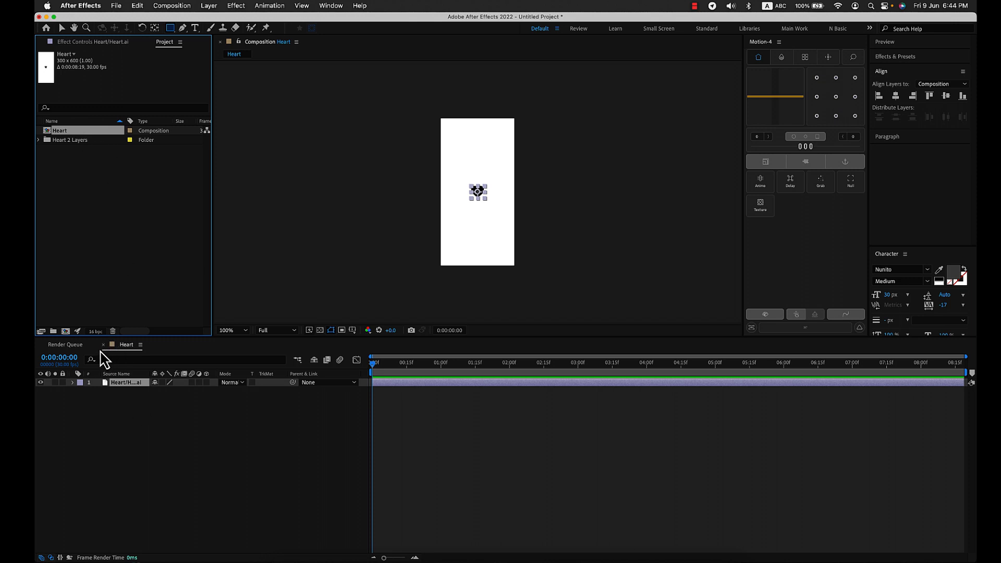
pyautogui.click(134, 413)
pyautogui.click(133, 385)
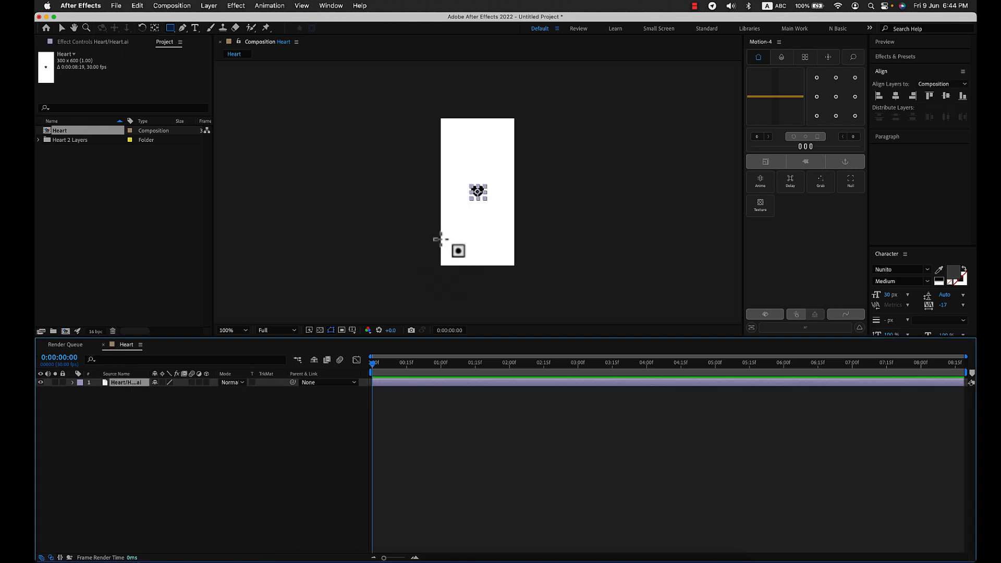
pyautogui.scroll(2, 440, 241)
pyautogui.scroll(-2, 477, 224)
pyautogui.press('v')
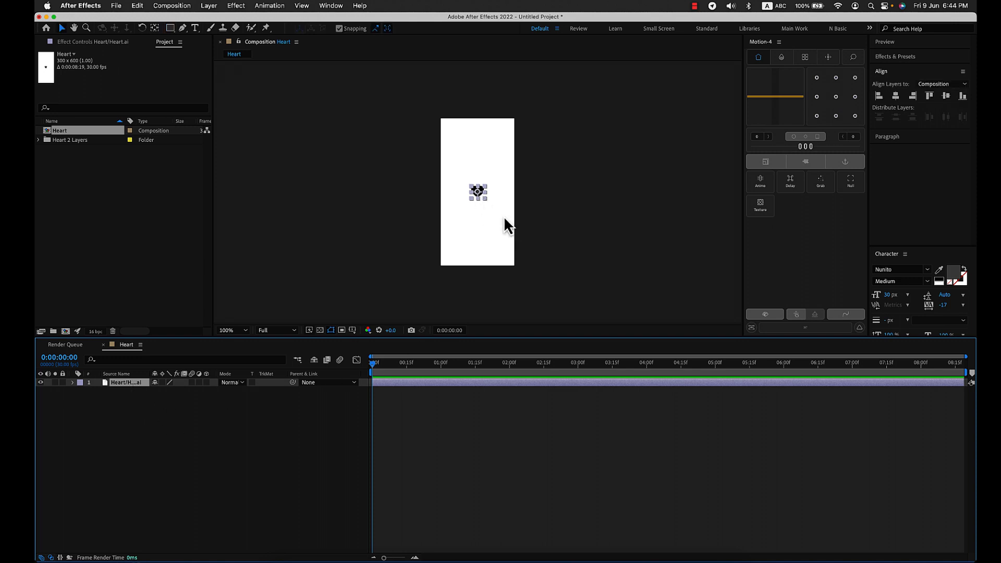
pyautogui.press('s')
pyautogui.moveTo(182, 392); pyautogui.dragTo(238, 395)
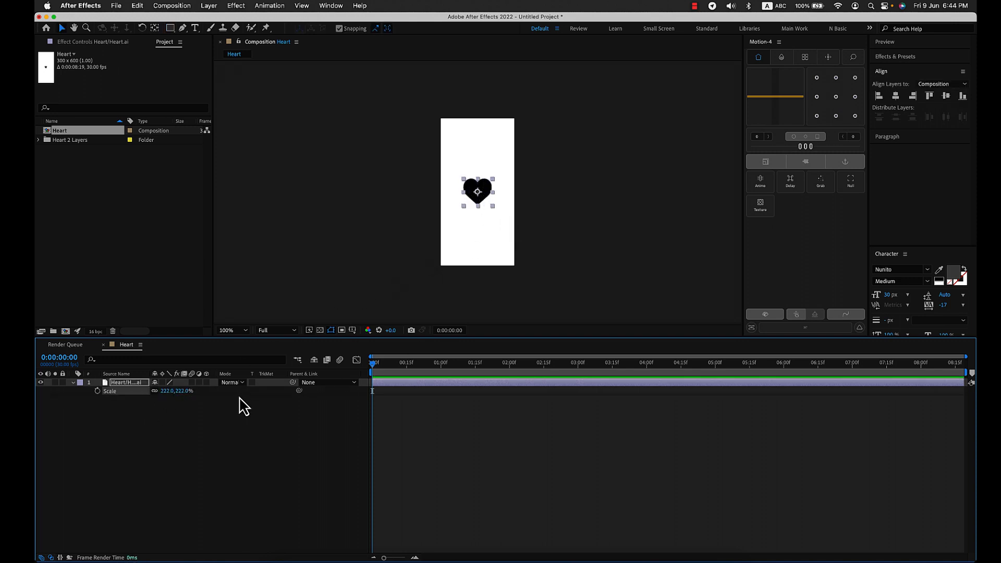
pyautogui.press('super+z')
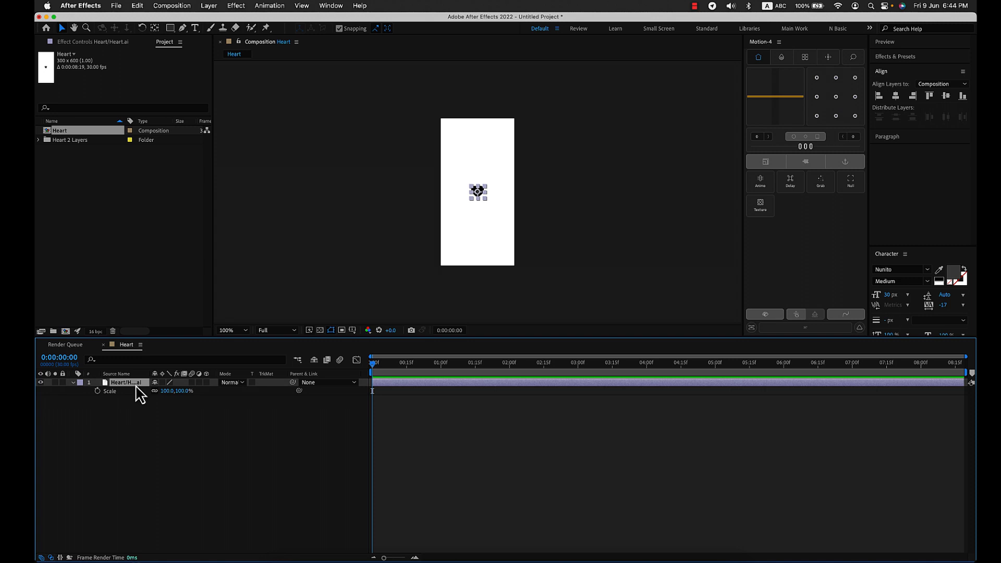
# - Convert the imported Illustrator heart layer to a shape layer with Create Shapes from Vector Layer
pyautogui.click(190, 442)
pyautogui.click(139, 388)
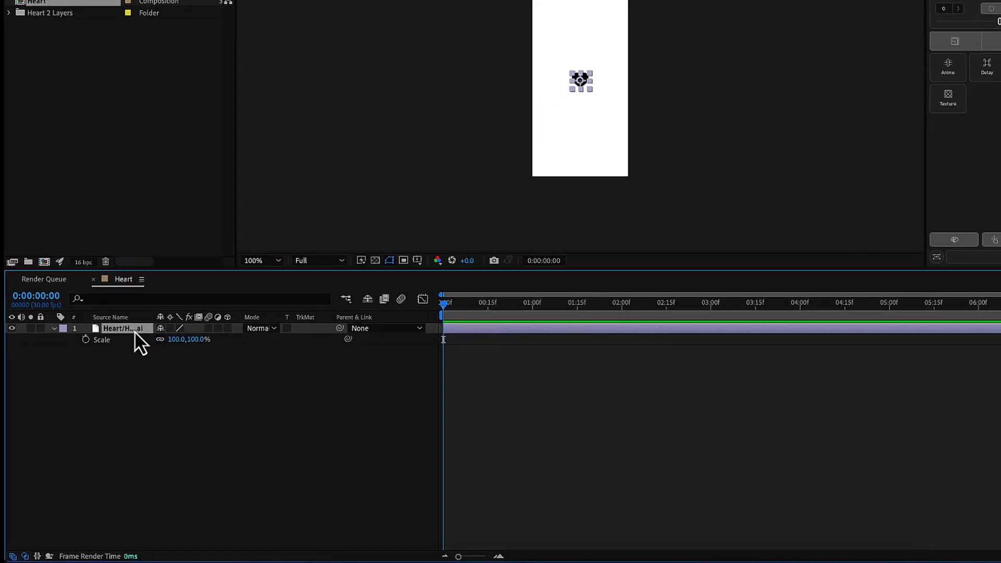
pyautogui.rightClick(135, 323)
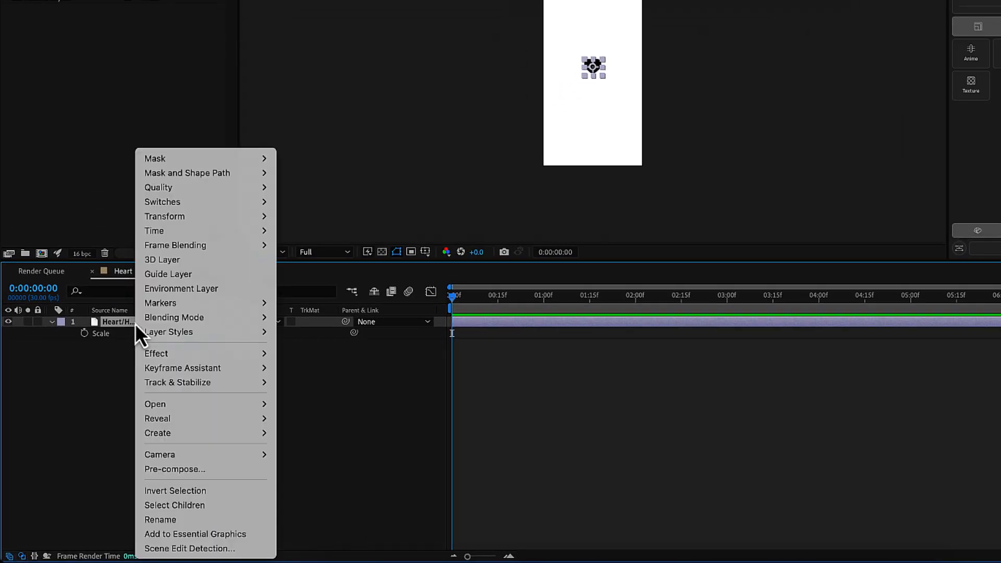
pyautogui.moveTo(138, 324)
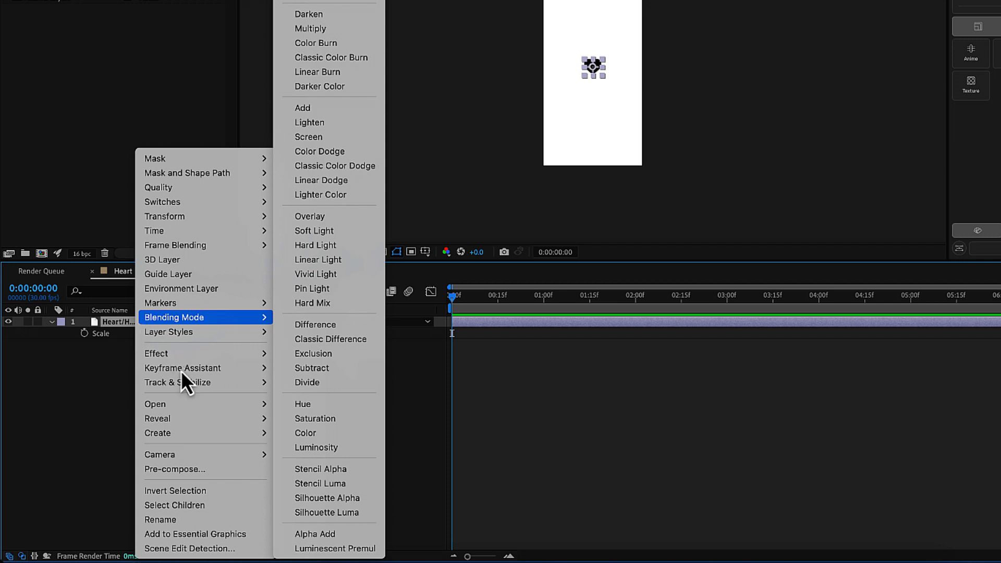
pyautogui.moveTo(196, 435)
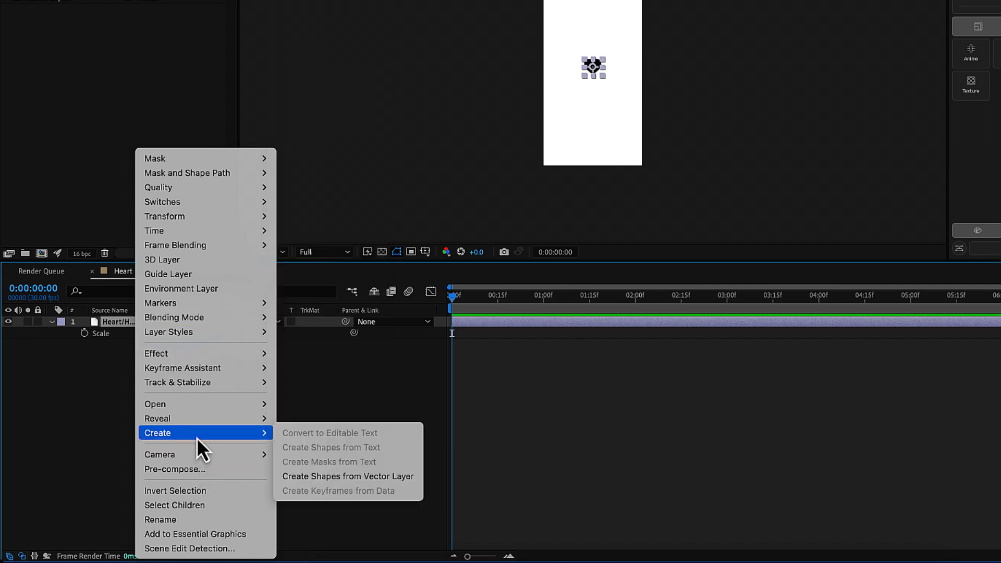
pyautogui.click(358, 475)
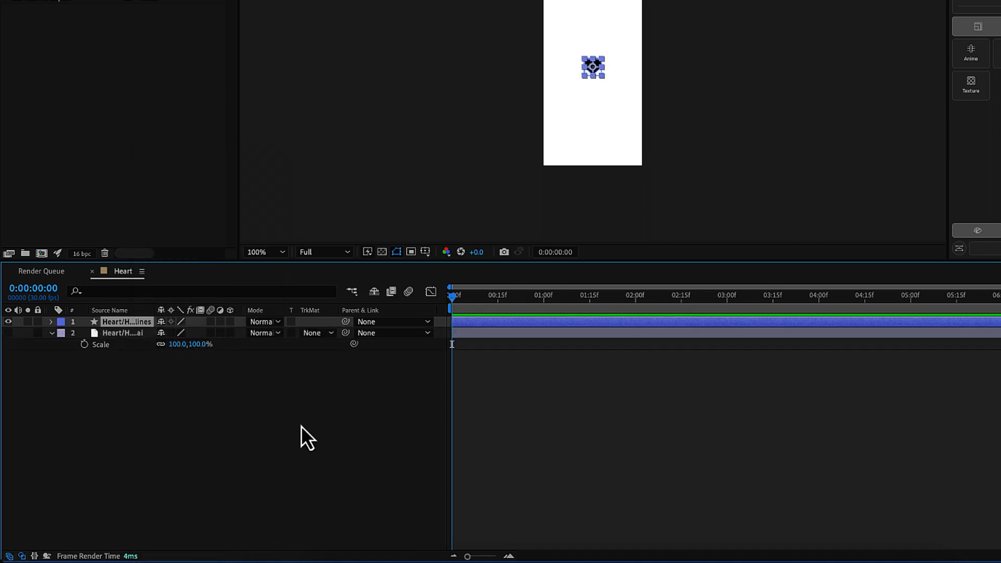
pyautogui.click(383, 355)
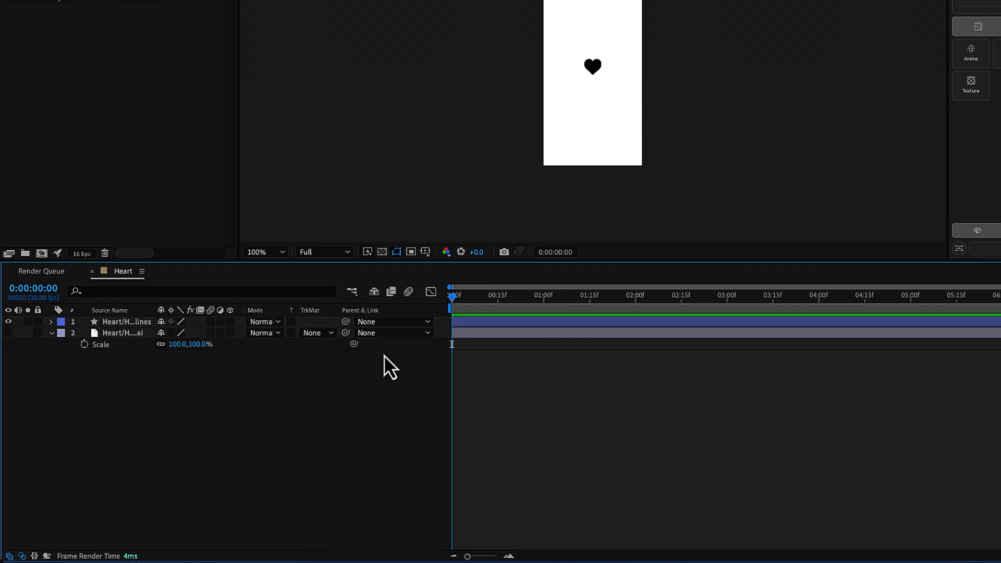
# - Expand the heart outlines layer's contents down to the items in Group 1 and select Path 1
pyautogui.click(136, 324)
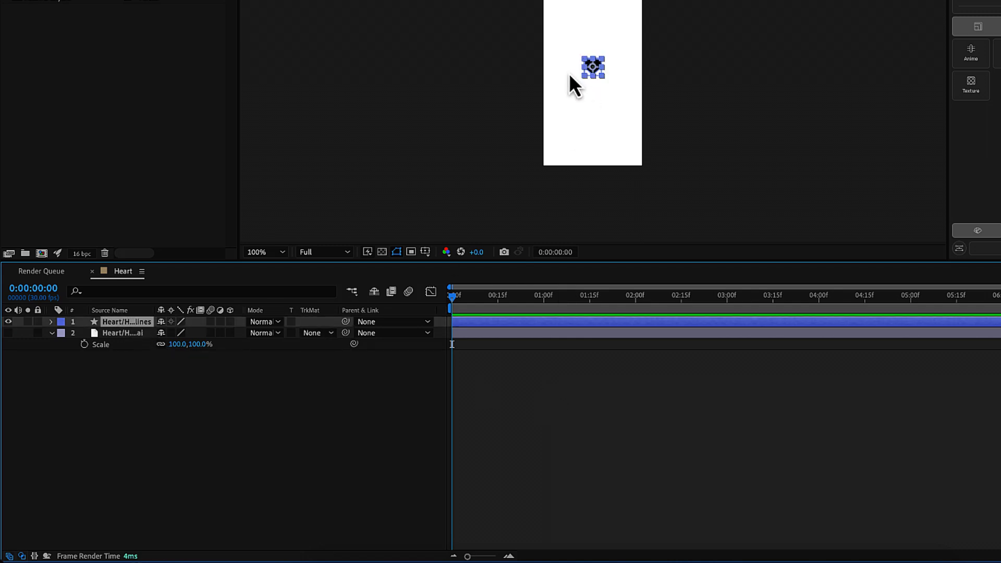
pyautogui.scroll(4, 593, 67)
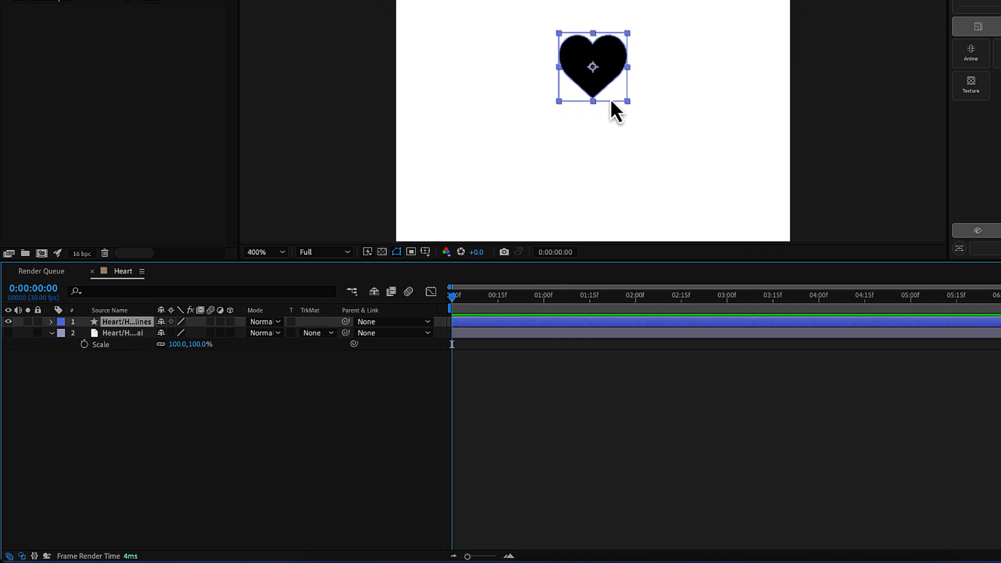
pyautogui.click(51, 322)
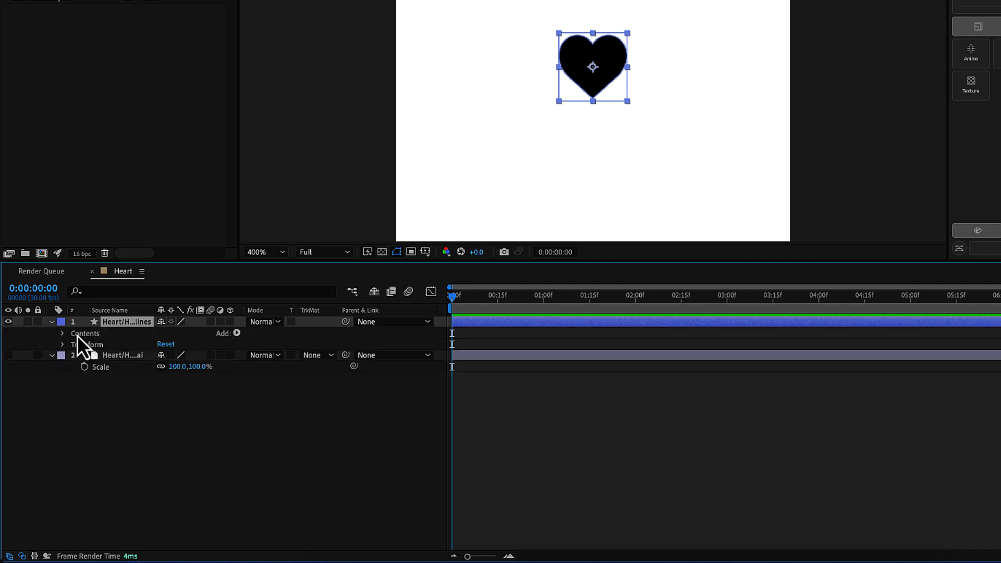
pyautogui.click(63, 335)
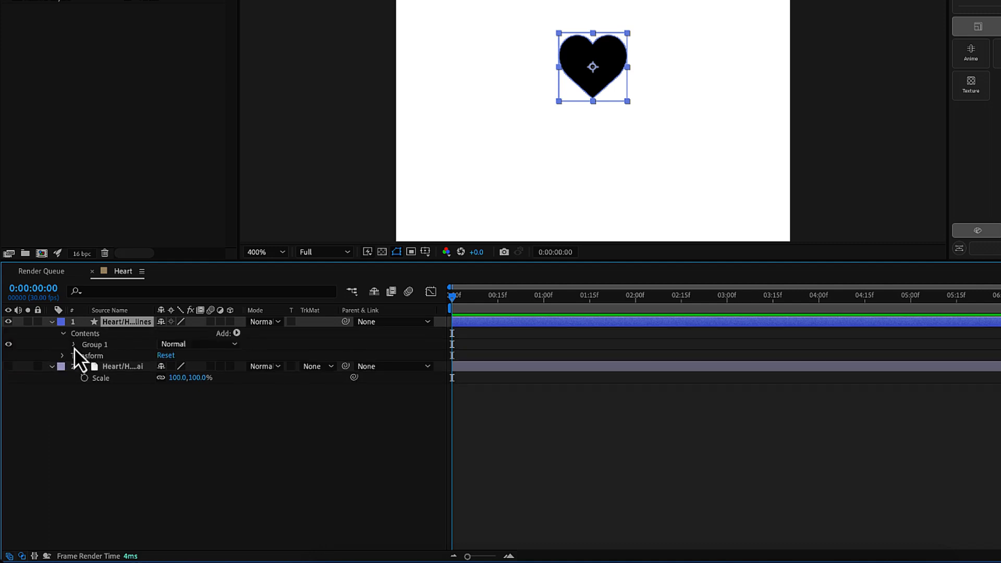
pyautogui.click(74, 346)
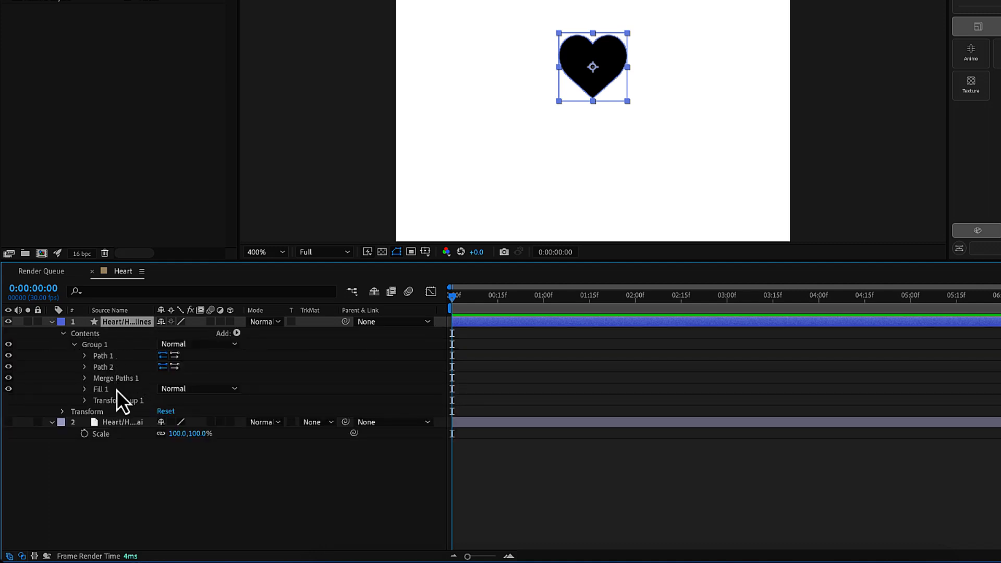
pyautogui.click(112, 360)
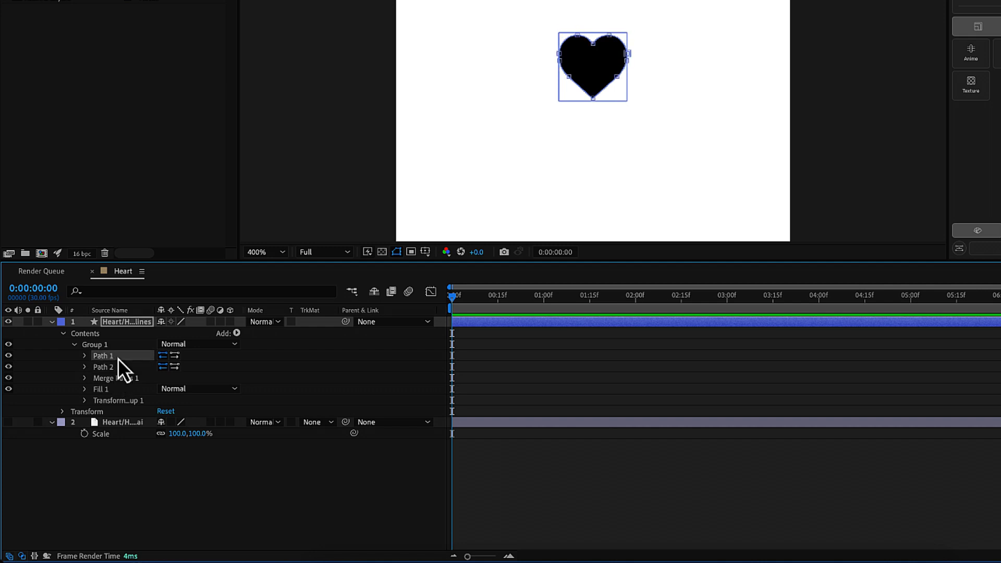
# - Set the heart outlines layer's fill color to red D33030
pyautogui.click(52, 322)
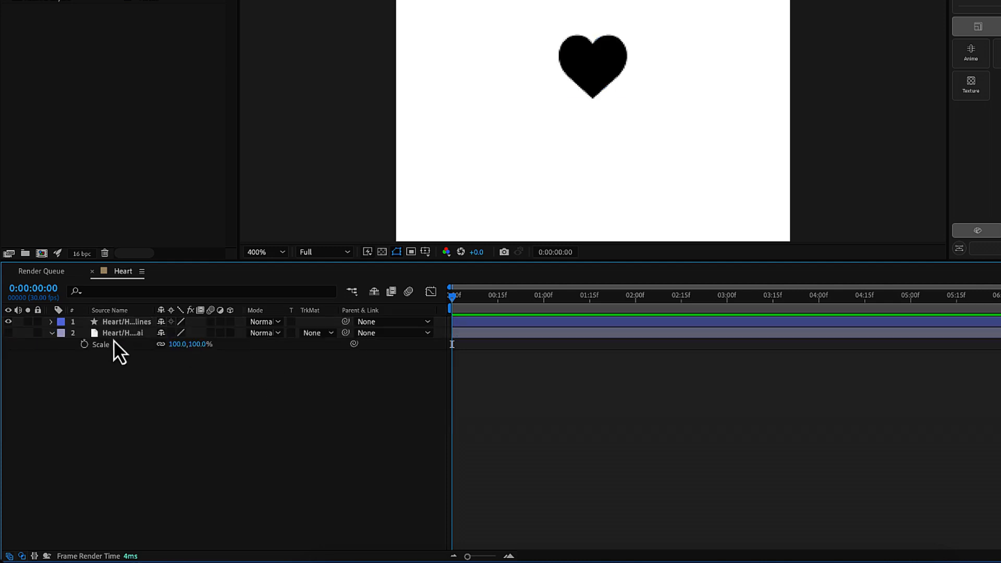
pyautogui.click(117, 333)
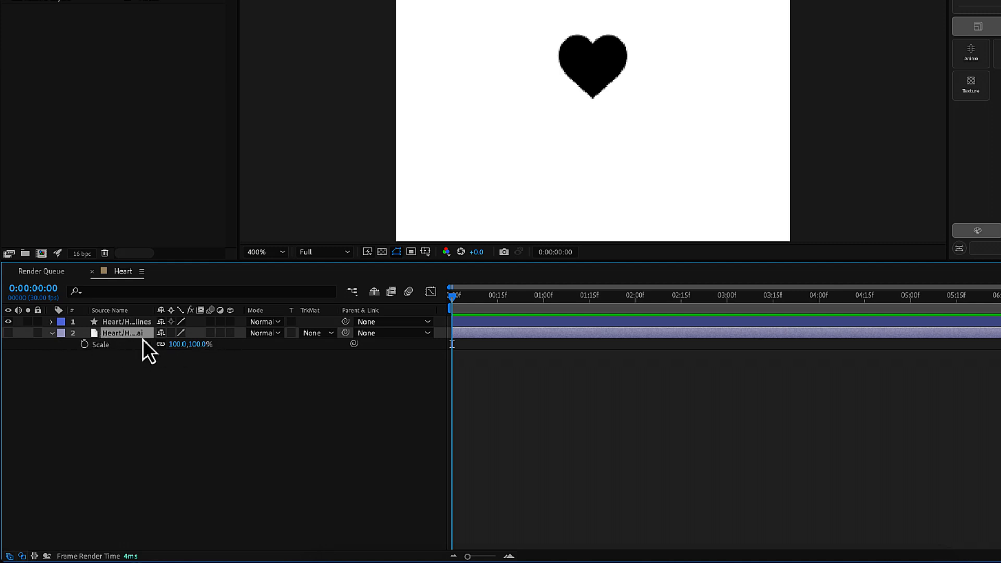
pyautogui.click(132, 322)
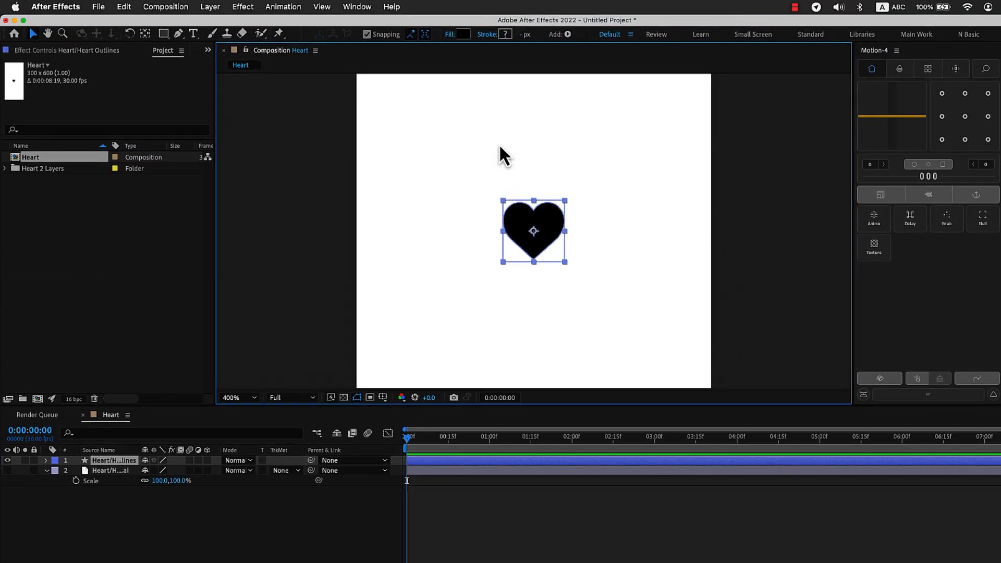
pyautogui.click(463, 34)
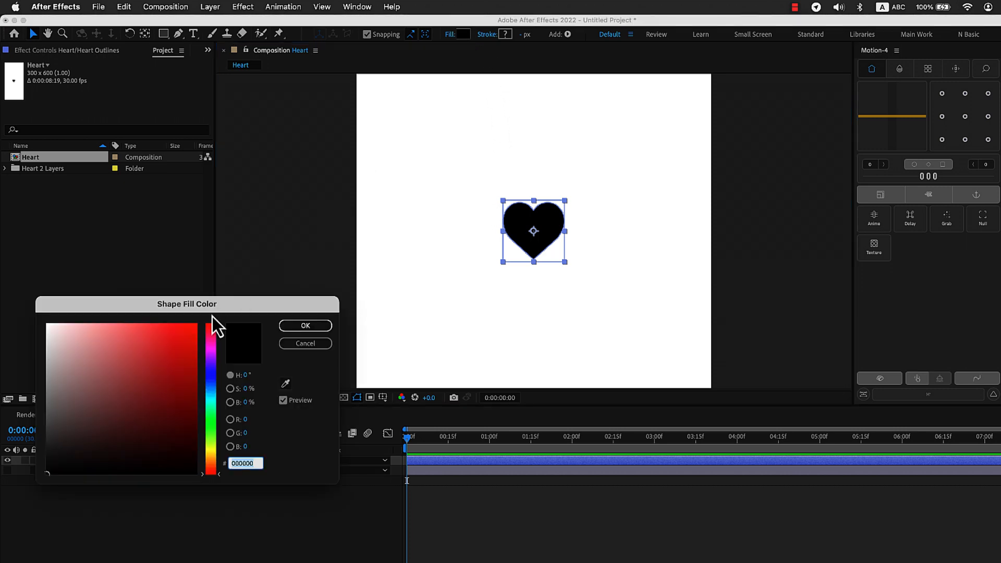
pyautogui.click(143, 351)
pyautogui.moveTo(144, 352)
pyautogui.mouseDown()
pyautogui.moveTo(152, 347)
pyautogui.moveTo(138, 343)
pyautogui.moveTo(162, 350)
pyautogui.mouseUp()
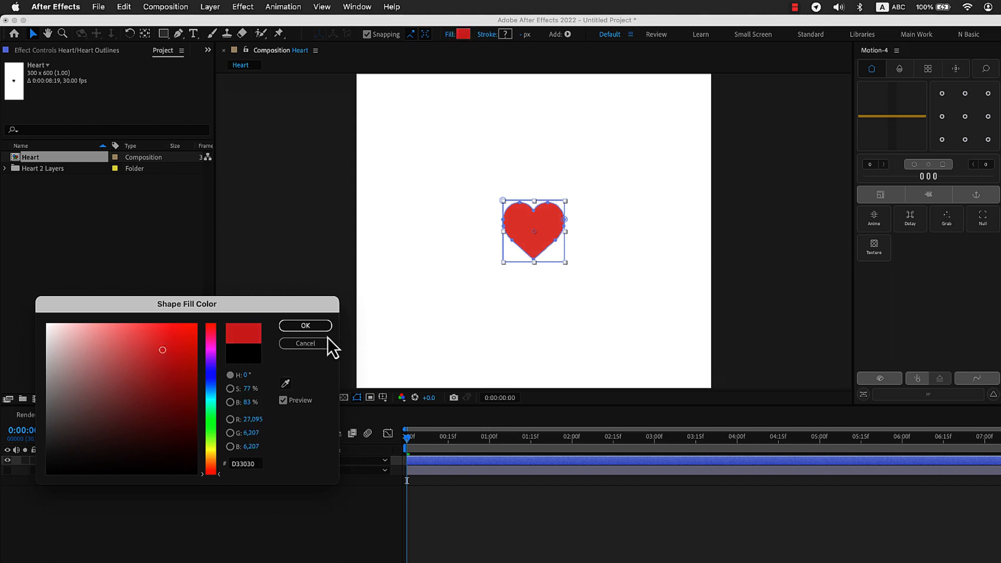
pyautogui.click(305, 326)
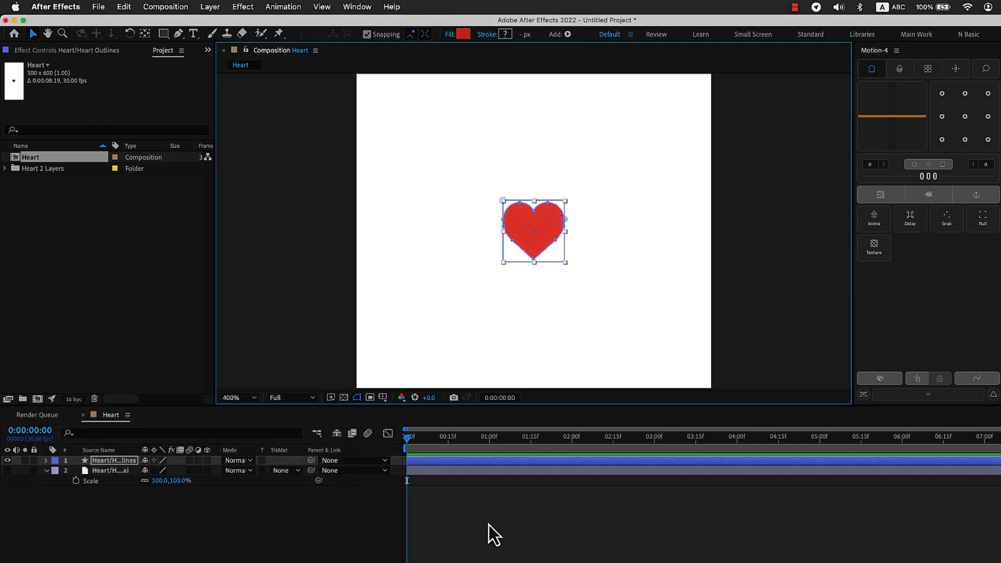
pyautogui.click(576, 288)
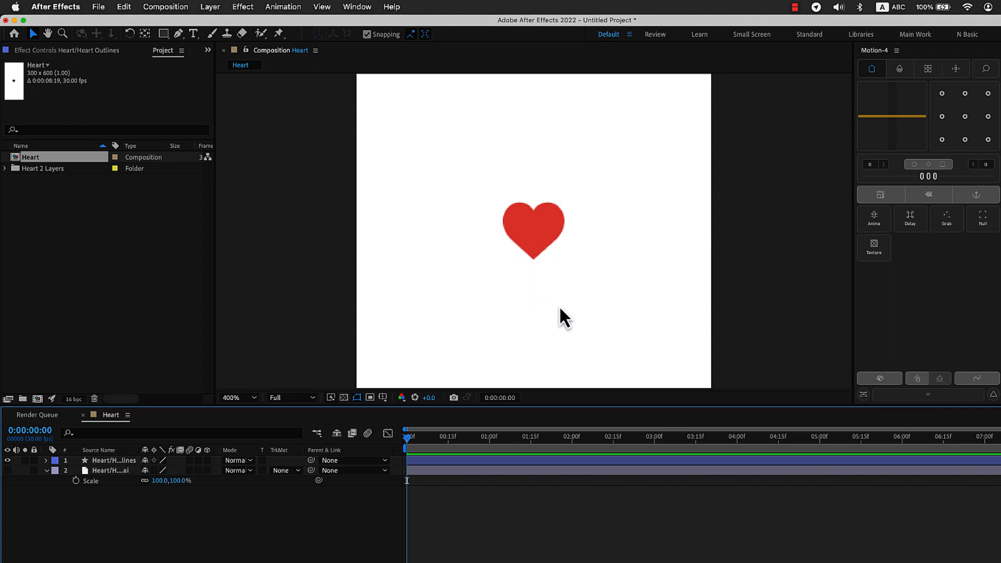
# - Scale the heart outlines layer to 261% and move it to the lower part of the composition at position 150, 492
pyautogui.press(',')
pyautogui.press(',')
pyautogui.press(',')
pyautogui.press(',')
pyautogui.press(',')
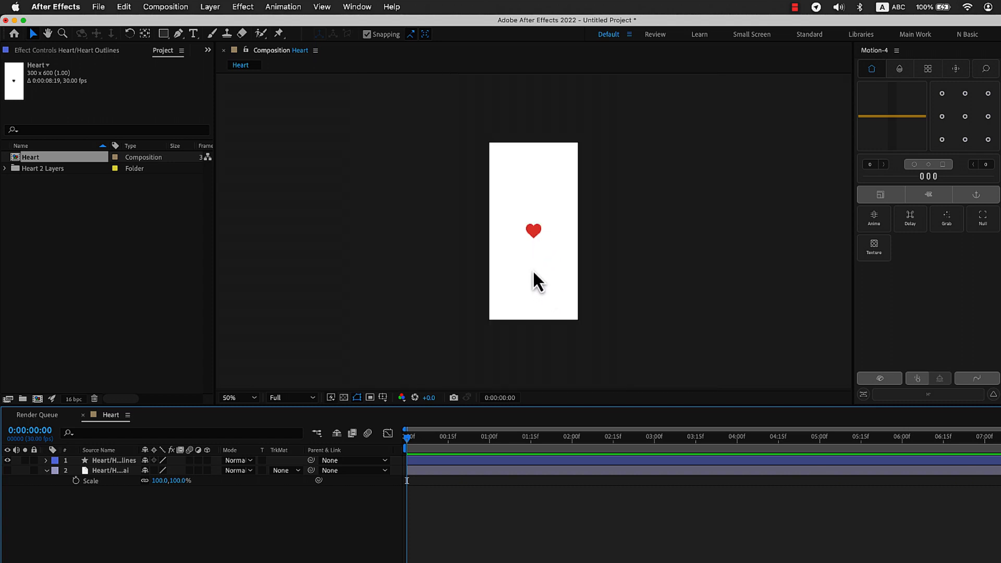
pyautogui.click(121, 462)
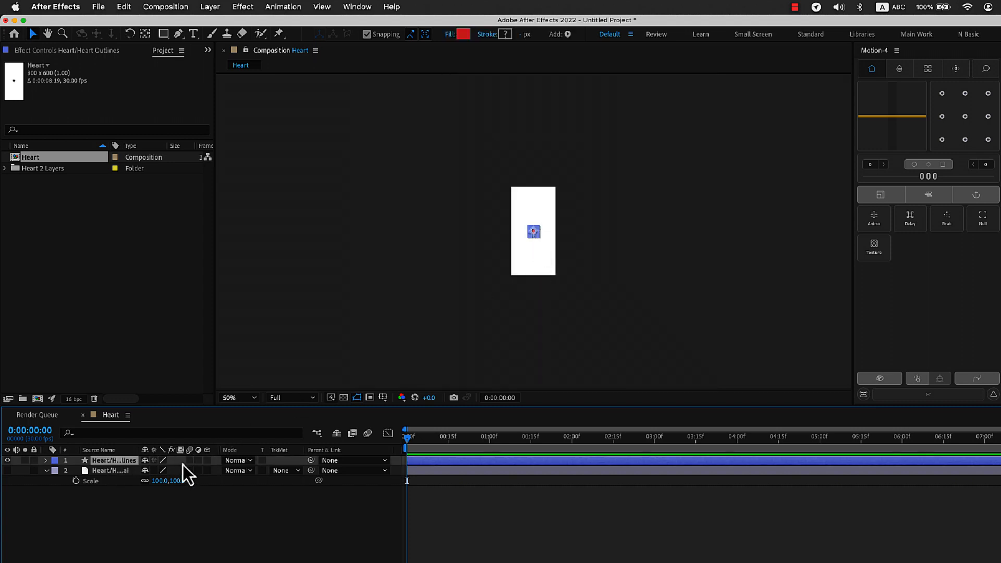
pyautogui.press('.')
pyautogui.press('.')
pyautogui.press('s')
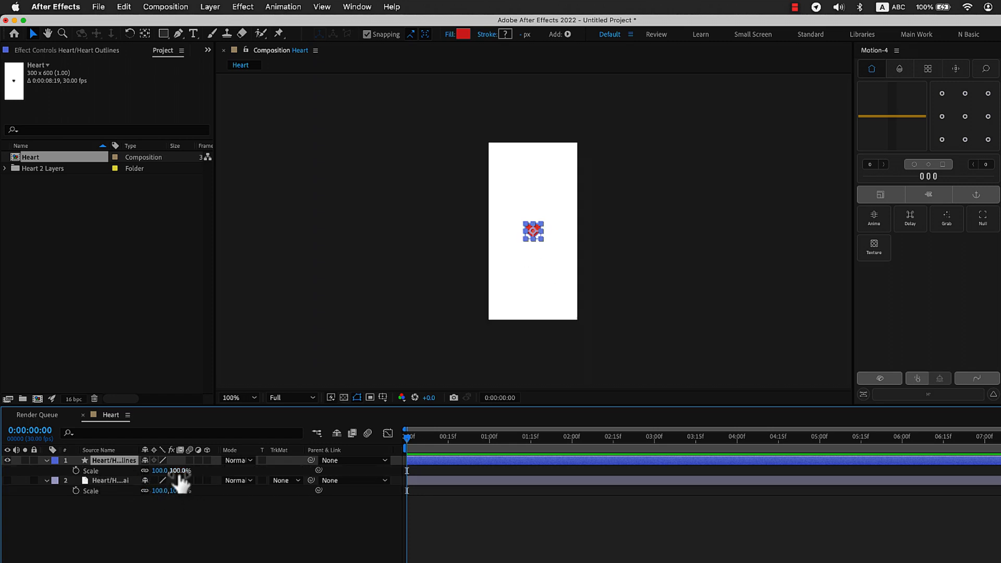
pyautogui.click(46, 460)
pyautogui.click(46, 460)
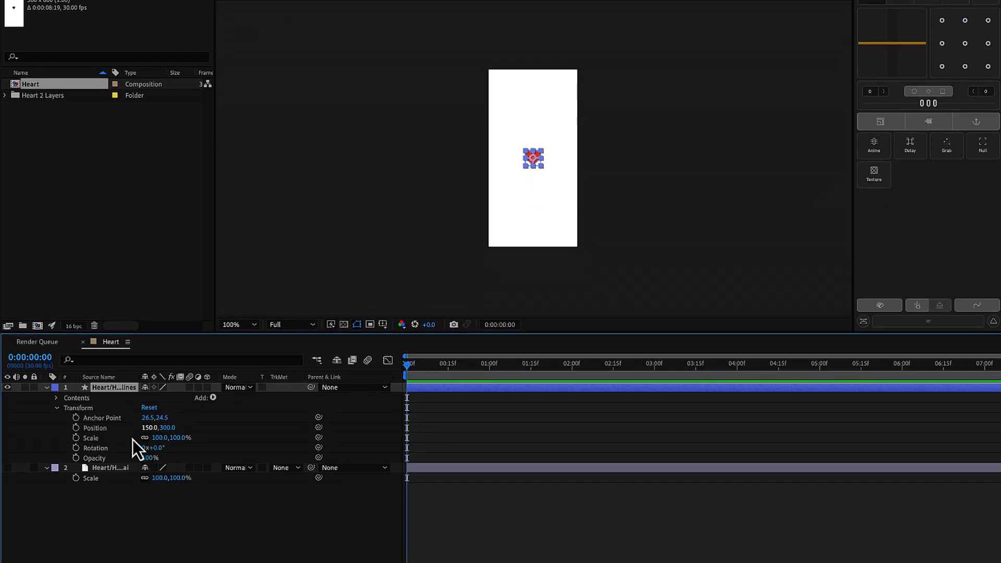
pyautogui.moveTo(155, 439); pyautogui.dragTo(259, 436)
pyautogui.moveTo(534, 160); pyautogui.dragTo(533, 217)
pyautogui.click(480, 425)
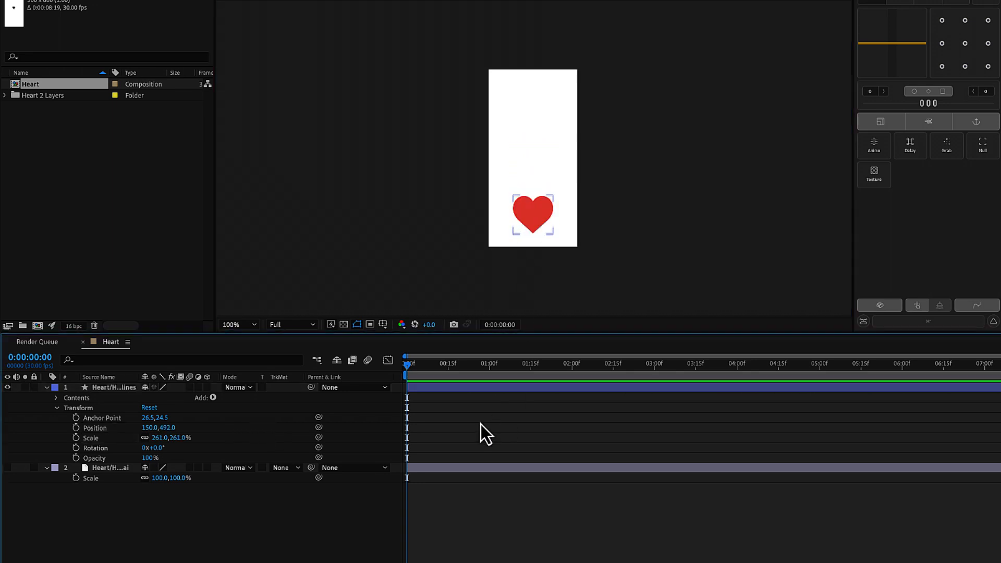
# - Try rotating the heart outlines layer around its centered anchor point, and undo the rotation
pyautogui.click(120, 387)
pyautogui.scroll(1, 575, 255)
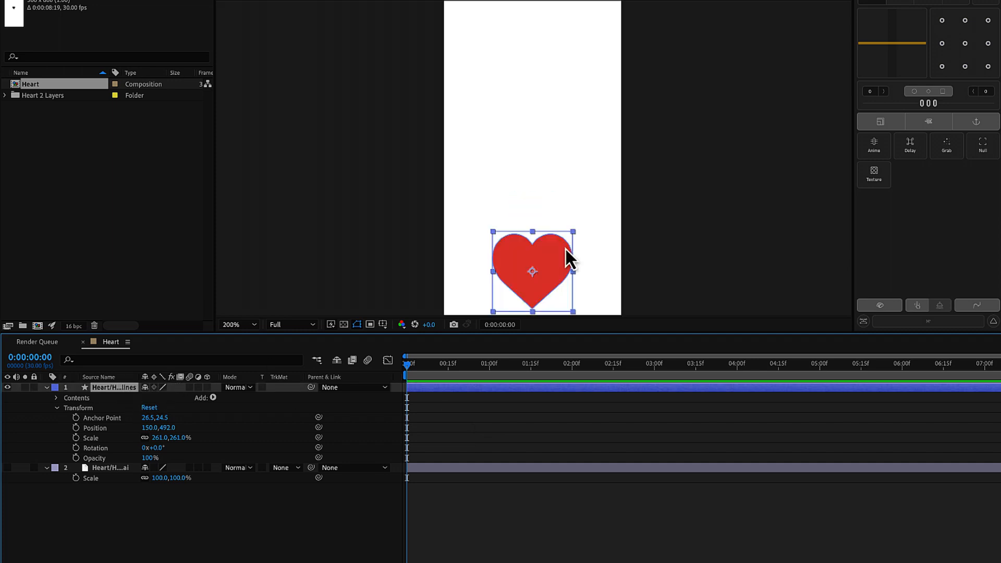
pyautogui.moveTo(580, 250); pyautogui.dragTo(592, 161)
pyautogui.moveTo(564, 374); pyautogui.dragTo(598, 376)
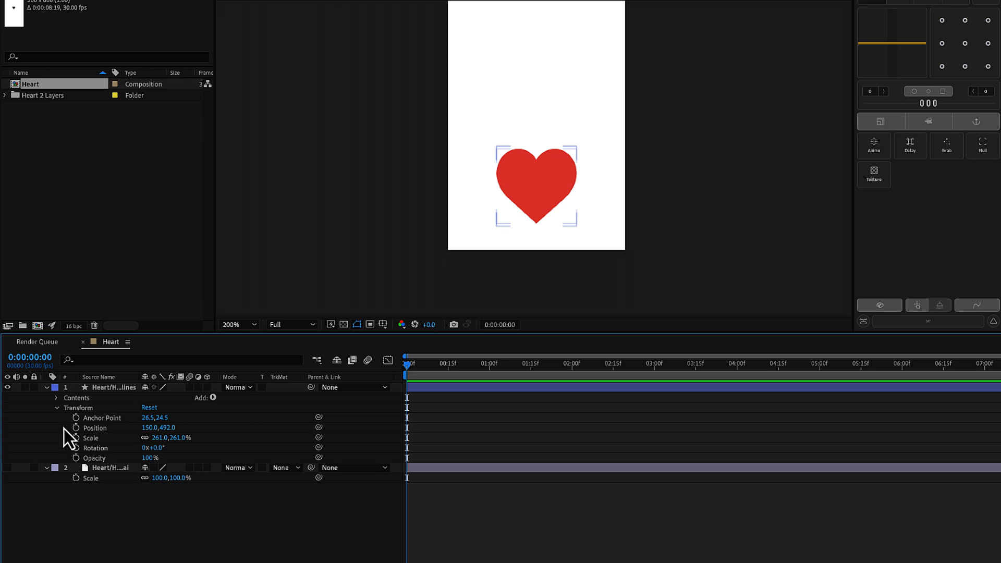
pyautogui.click(99, 390)
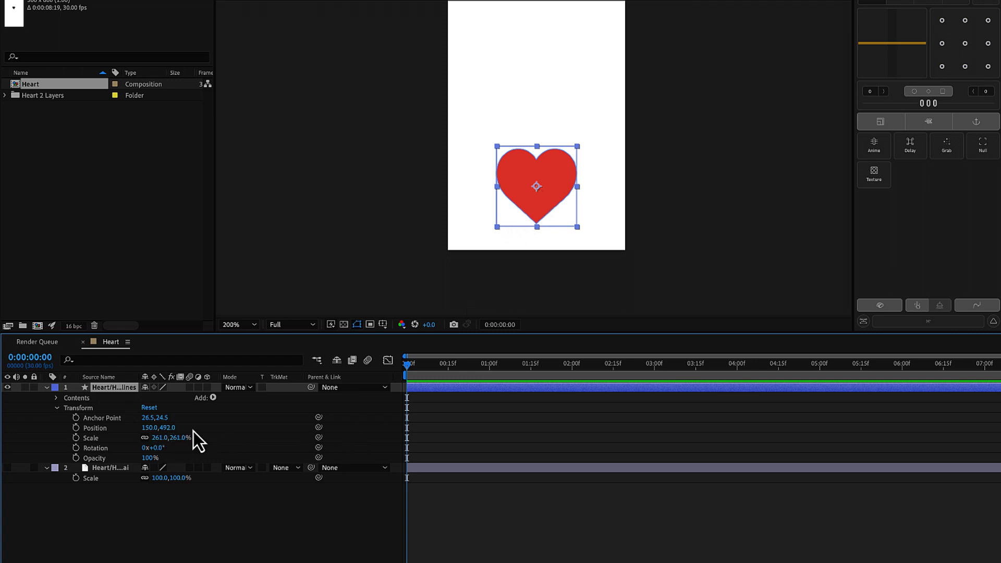
pyautogui.moveTo(161, 449)
pyautogui.mouseDown()
pyautogui.moveTo(175, 451)
pyautogui.moveTo(147, 453)
pyautogui.mouseUp()
pyautogui.hotkey('ctrl', 'z')
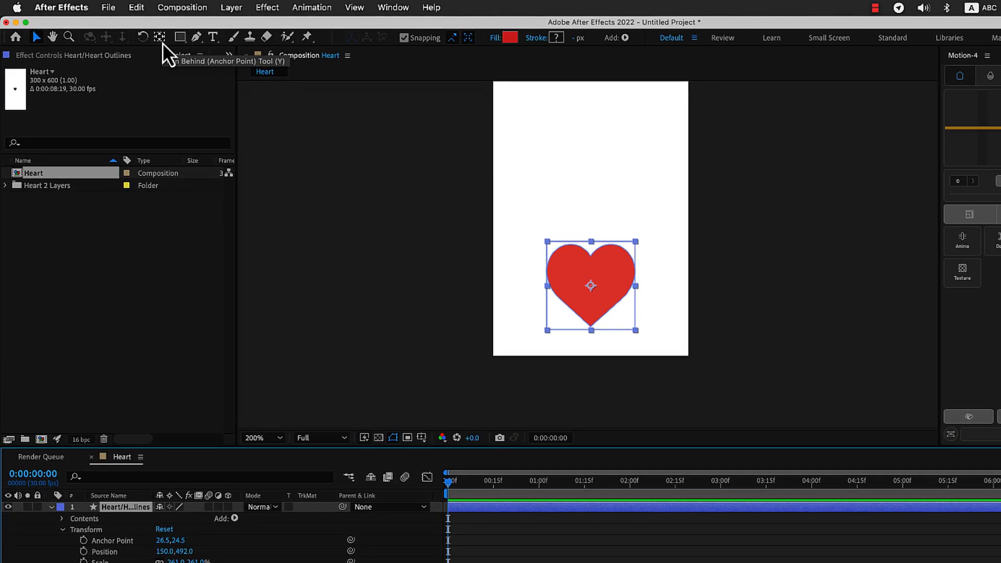
# - Move the heart's anchor point to its bottom tip with the Pan Behind tool, at about 26.3, 48.6
pyautogui.click(162, 43)
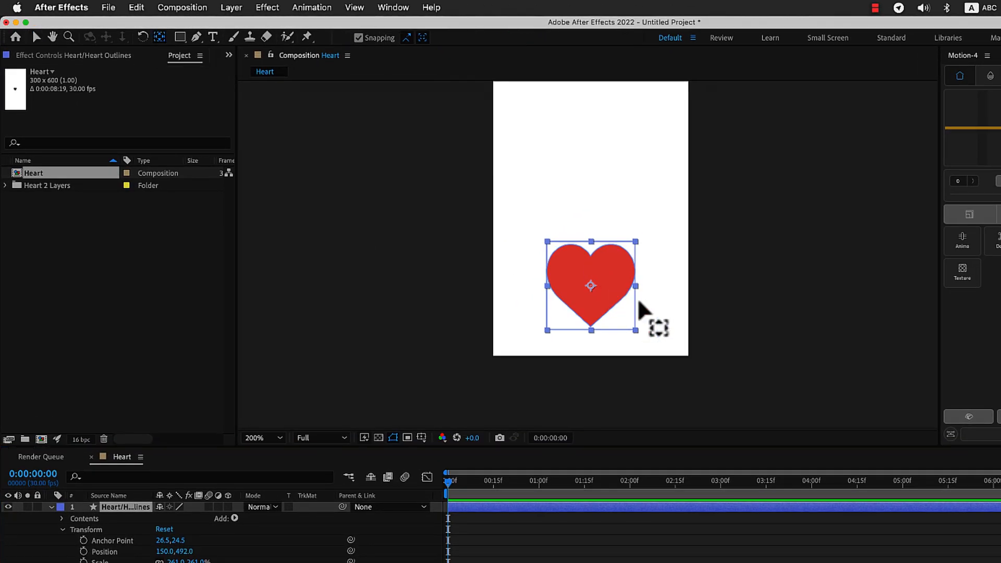
pyautogui.moveTo(595, 299); pyautogui.dragTo(589, 326)
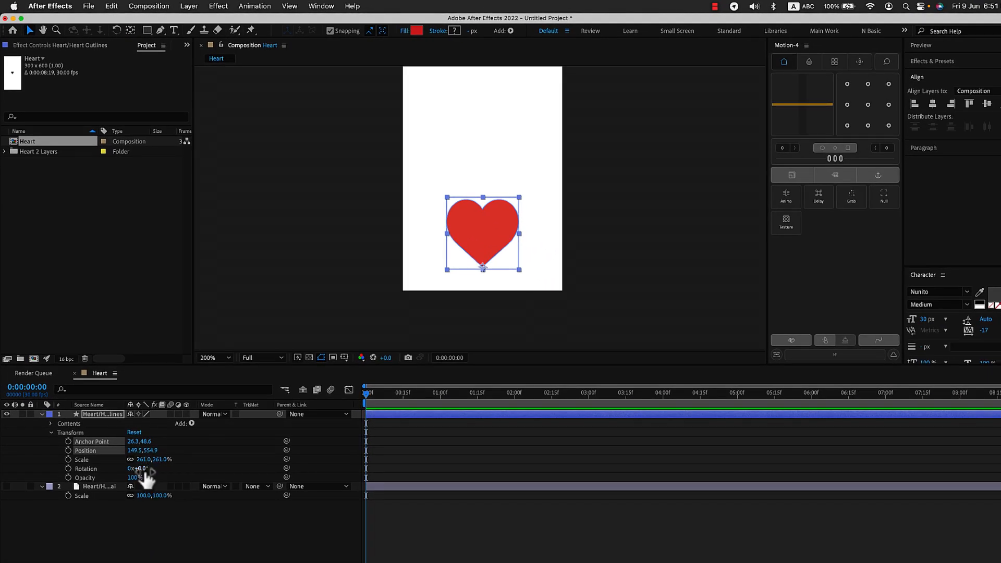
# - Try rotating the heart around the anchor point at its bottom tip, and undo the rotation
pyautogui.moveTo(141, 468); pyautogui.dragTo(98, 462)
pyautogui.press('super+z')
pyautogui.press('super+z')
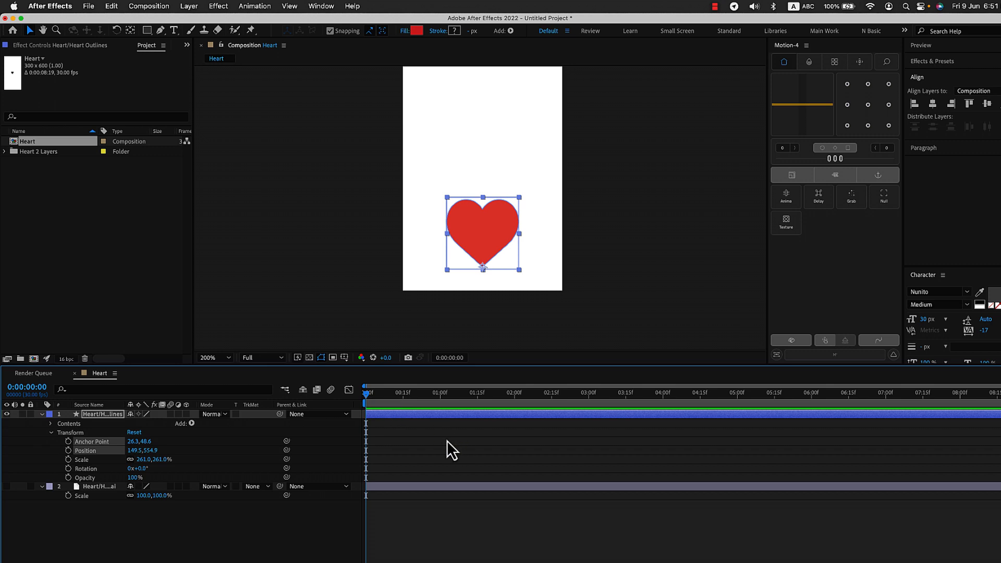
pyautogui.click(571, 285)
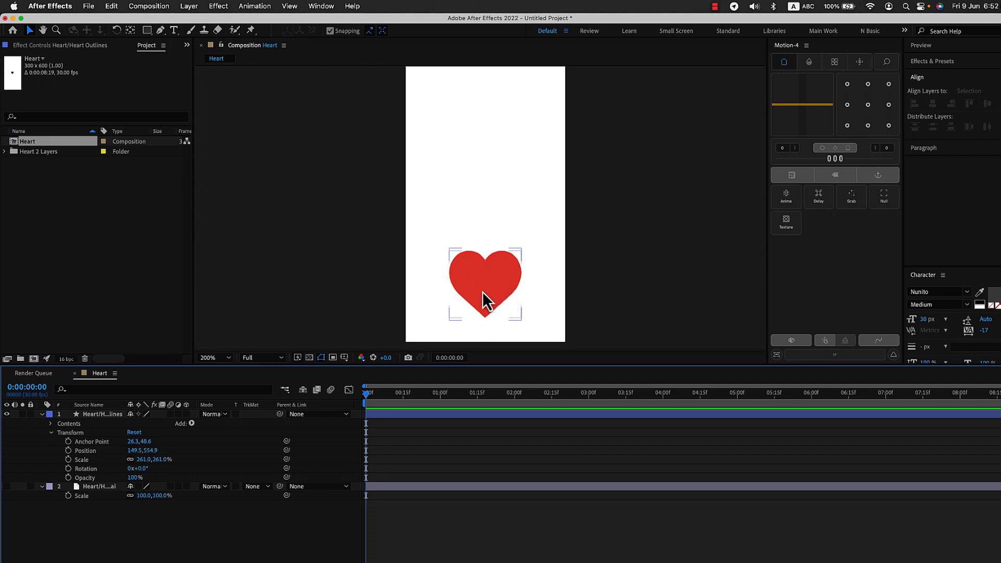
# - Duplicate the red heart outlines layer and hide the original
pyautogui.click(110, 416)
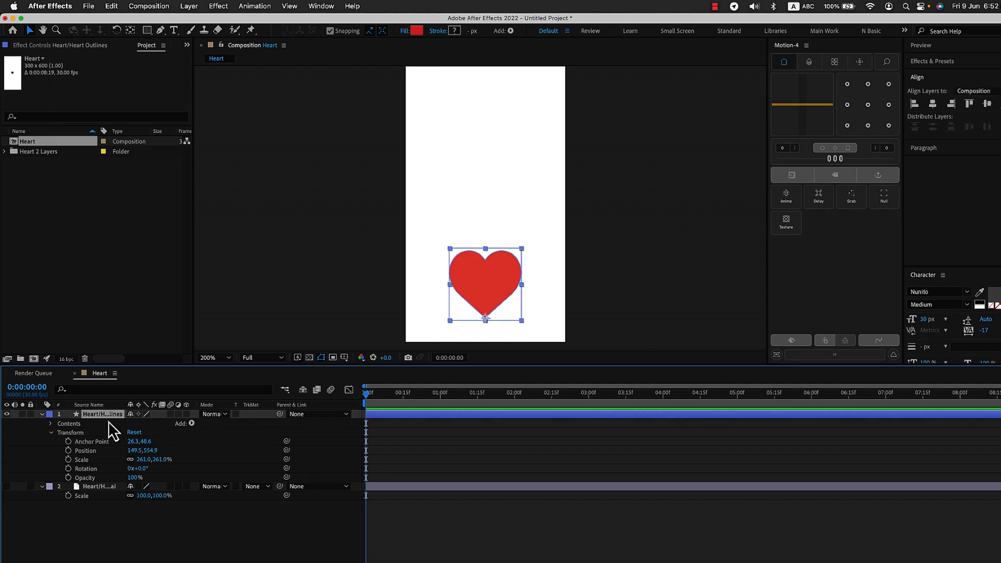
pyautogui.press('super+d')
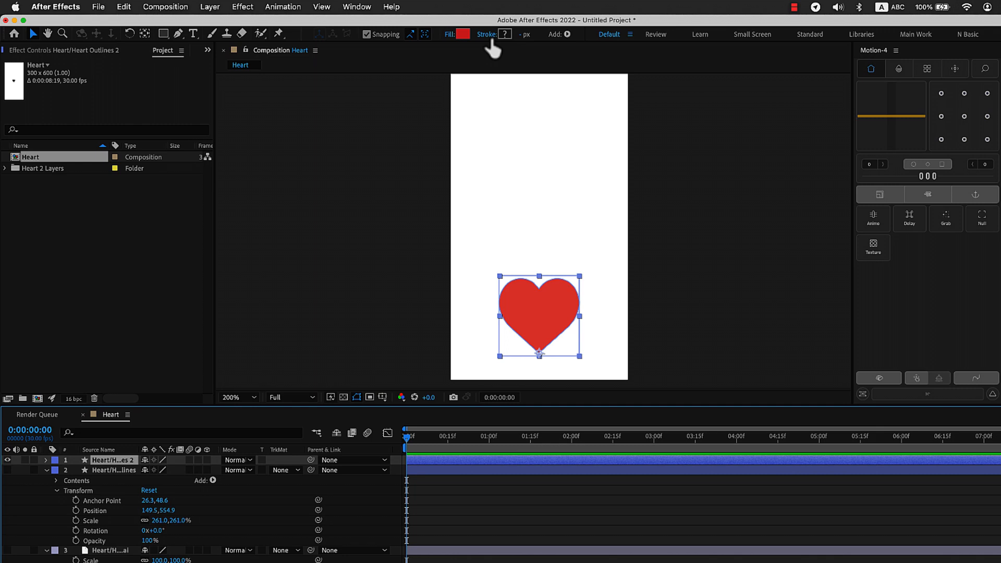
# - Set the duplicate heart layer's fill to None in the Fill Options
pyautogui.click(449, 35)
pyautogui.click(15, 101)
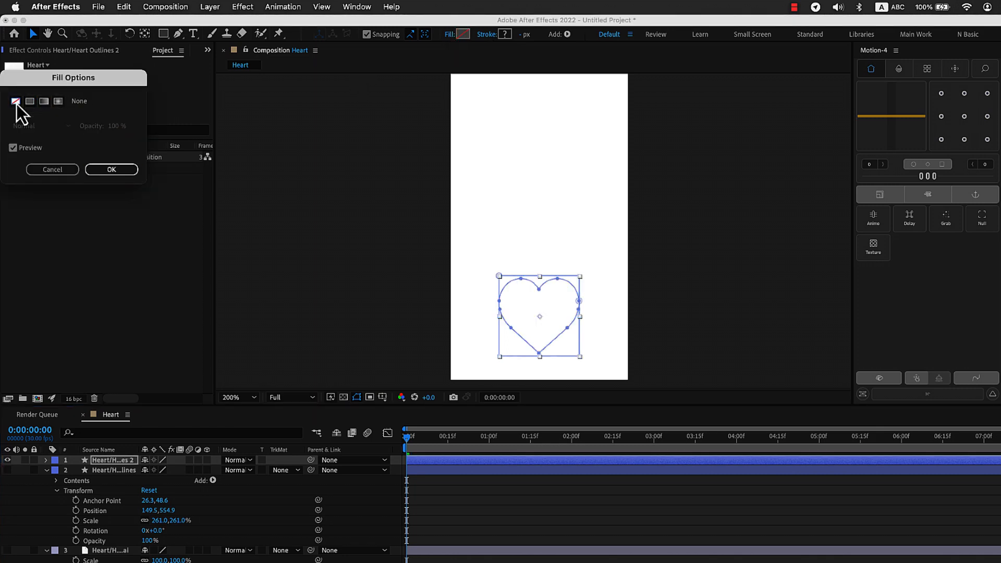
pyautogui.moveTo(57, 81); pyautogui.dragTo(374, 76)
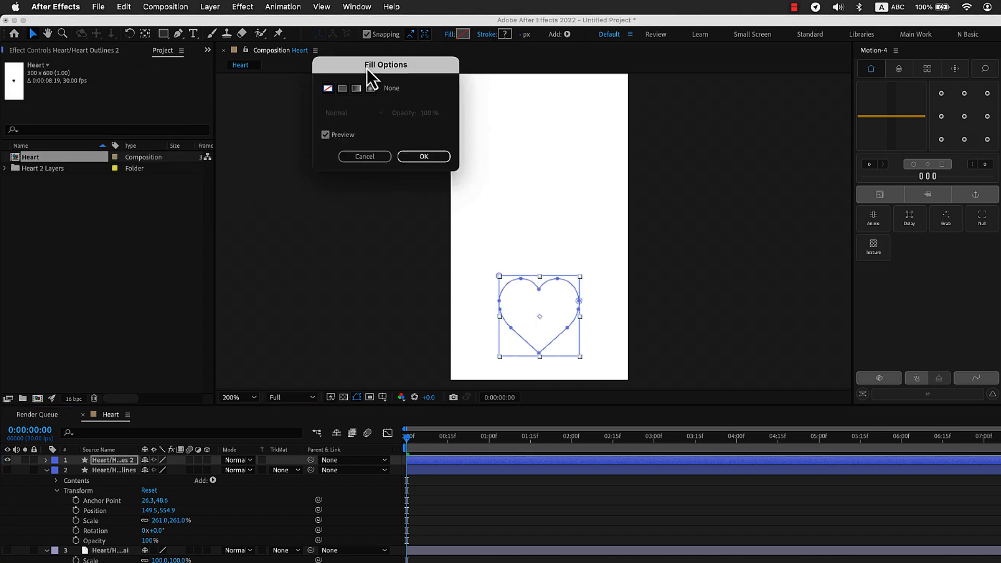
pyautogui.click(420, 157)
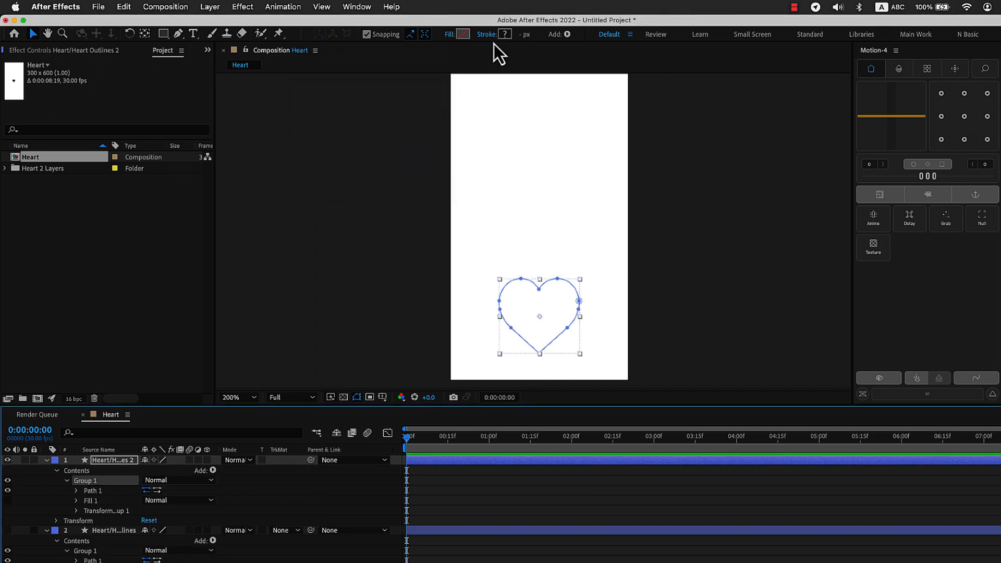
# - Try to give the duplicate heart a Solid Color stroke and adjust its stroke width
pyautogui.click(487, 34)
pyautogui.click(339, 89)
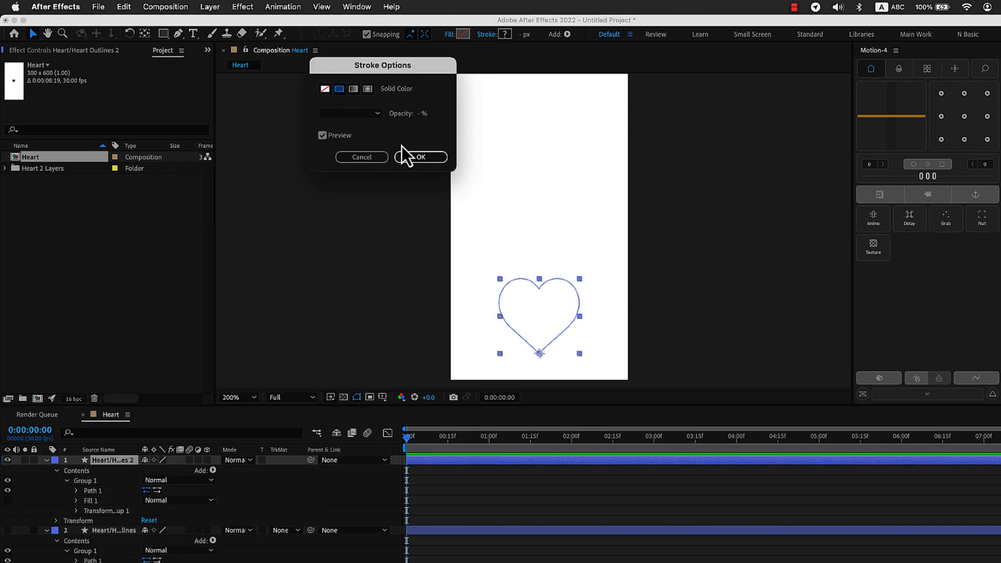
pyautogui.click(421, 157)
pyautogui.click(520, 35)
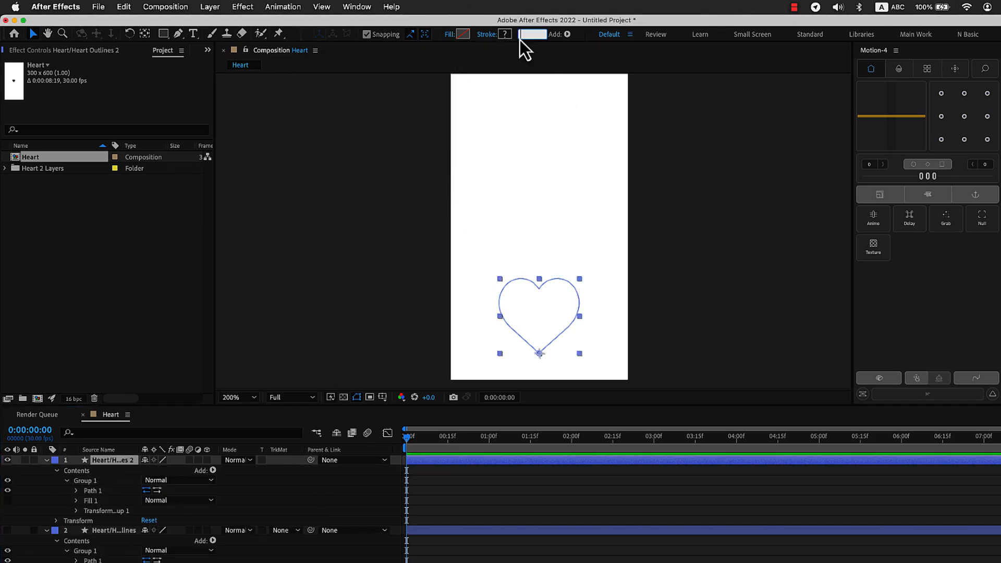
pyautogui.click(536, 43)
pyautogui.moveTo(522, 37); pyautogui.dragTo(563, 40)
pyautogui.click(567, 86)
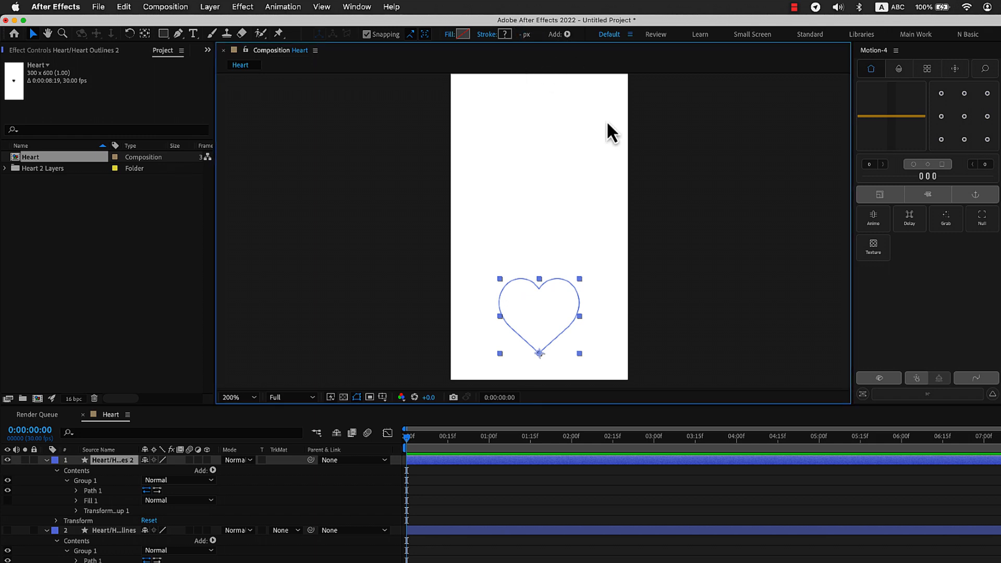
pyautogui.click(517, 514)
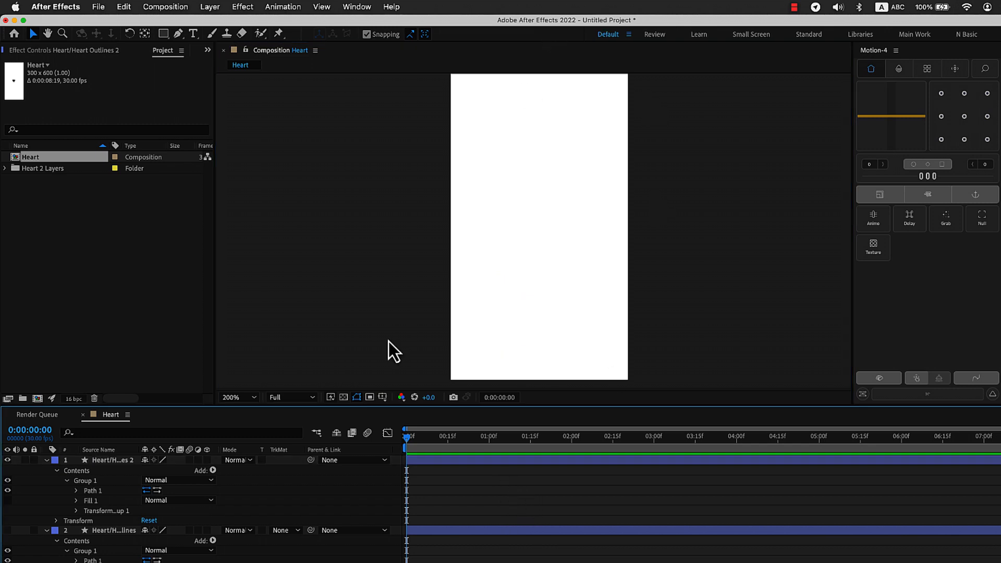
# - Check the items in the duplicate heart's Group 1 and add a Stroke to the layer's contents
pyautogui.click(119, 460)
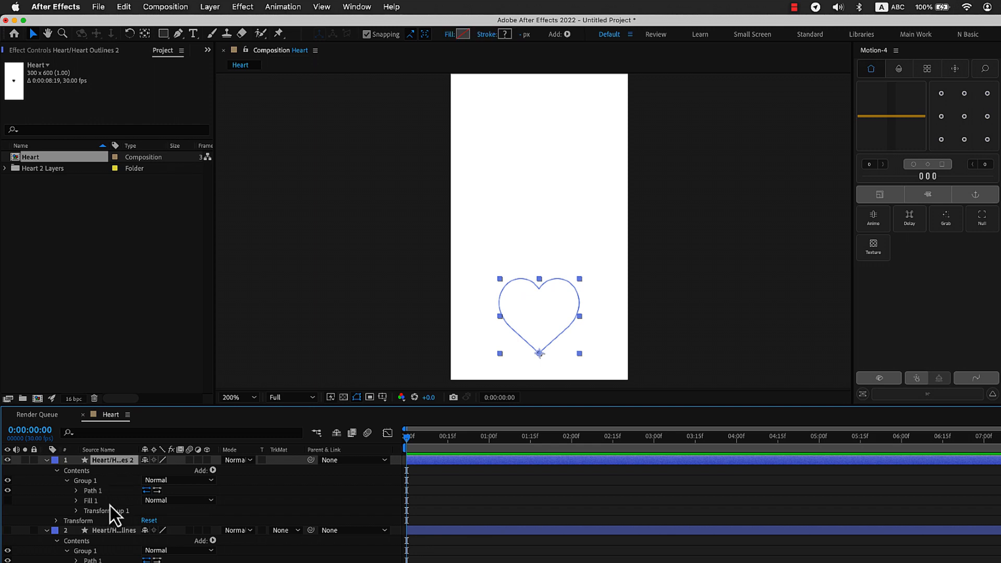
pyautogui.click(91, 491)
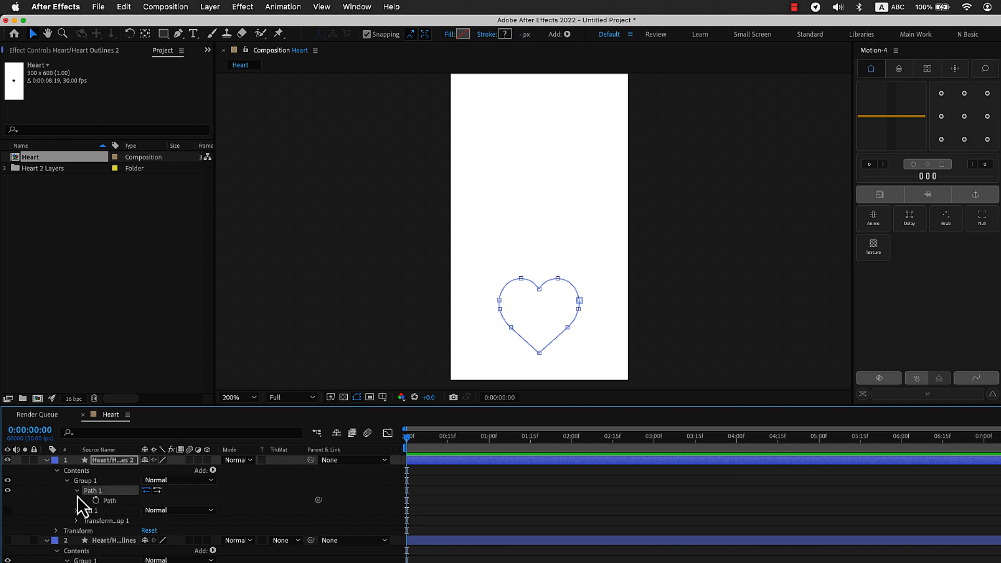
pyautogui.click(76, 501)
pyautogui.click(77, 500)
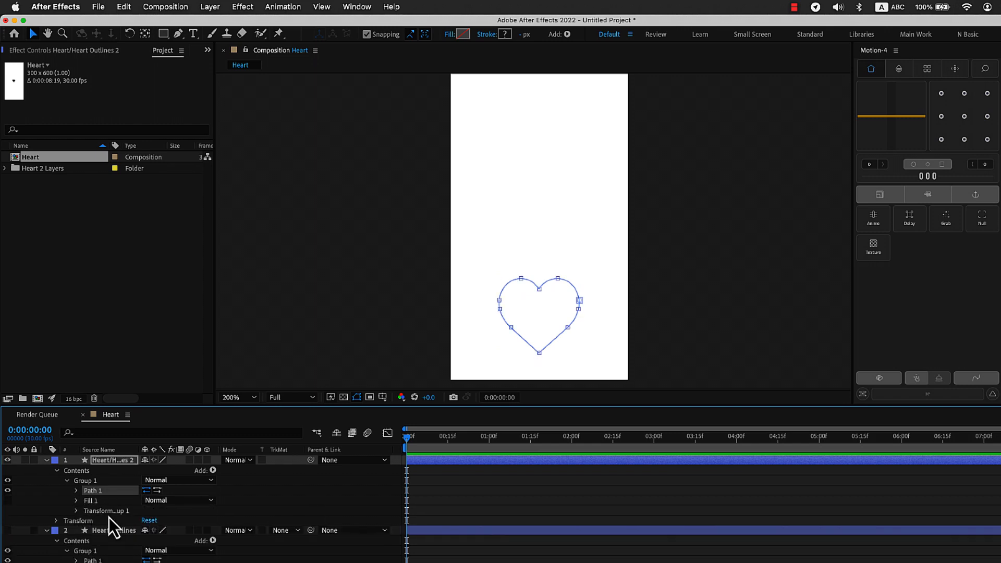
pyautogui.click(263, 499)
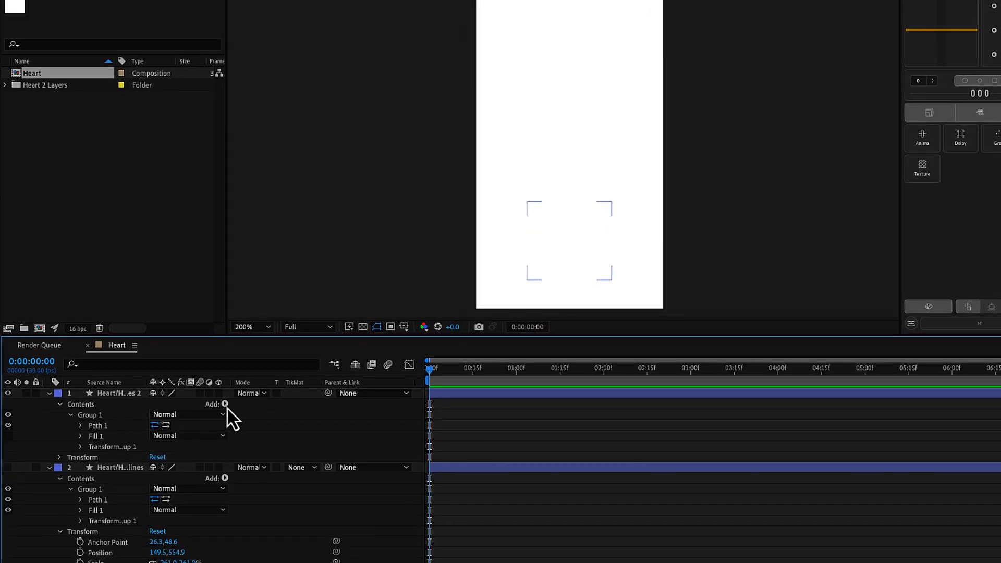
pyautogui.click(225, 405)
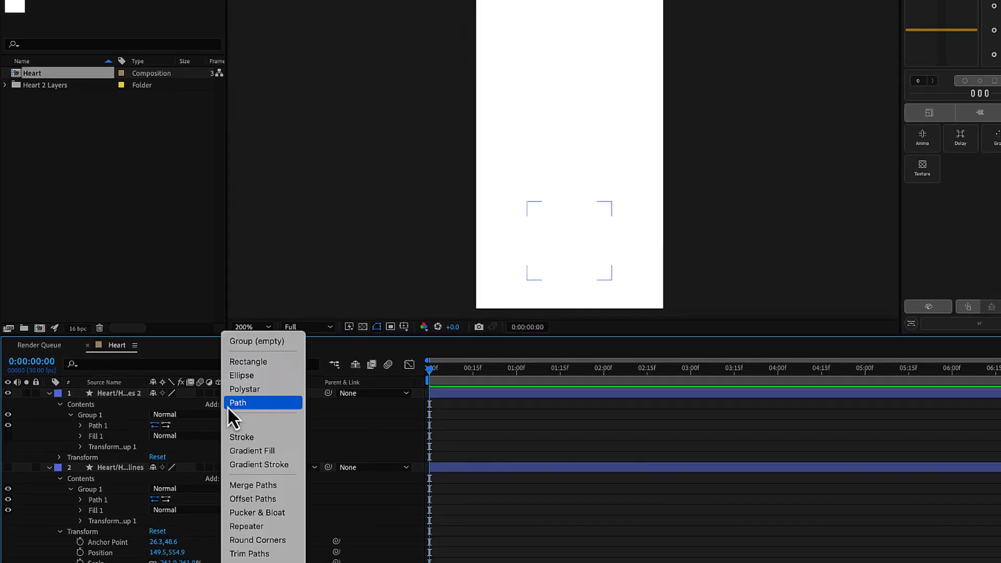
pyautogui.click(253, 436)
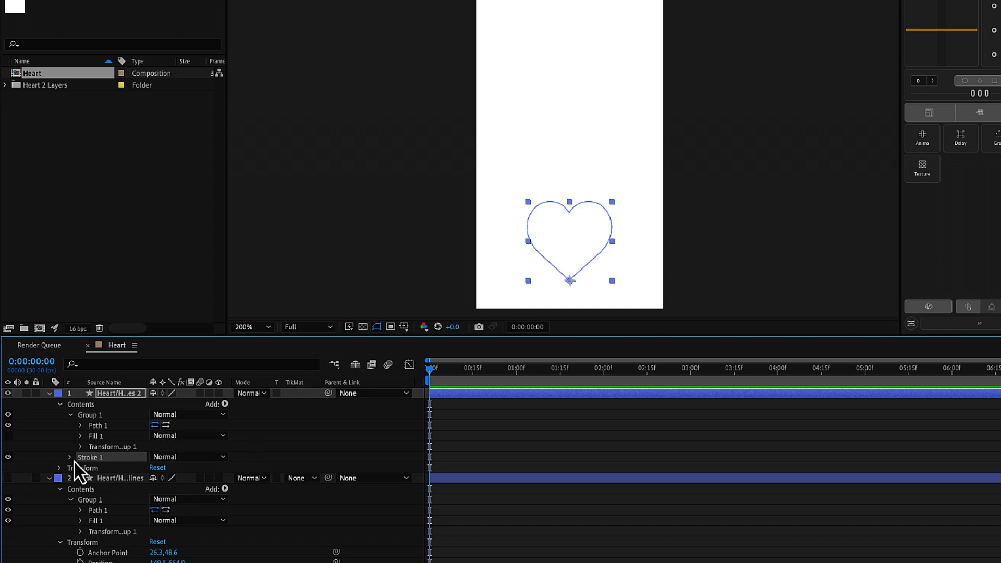
# - Set the color of the duplicate heart's Stroke 1 to red
pyautogui.click(70, 457)
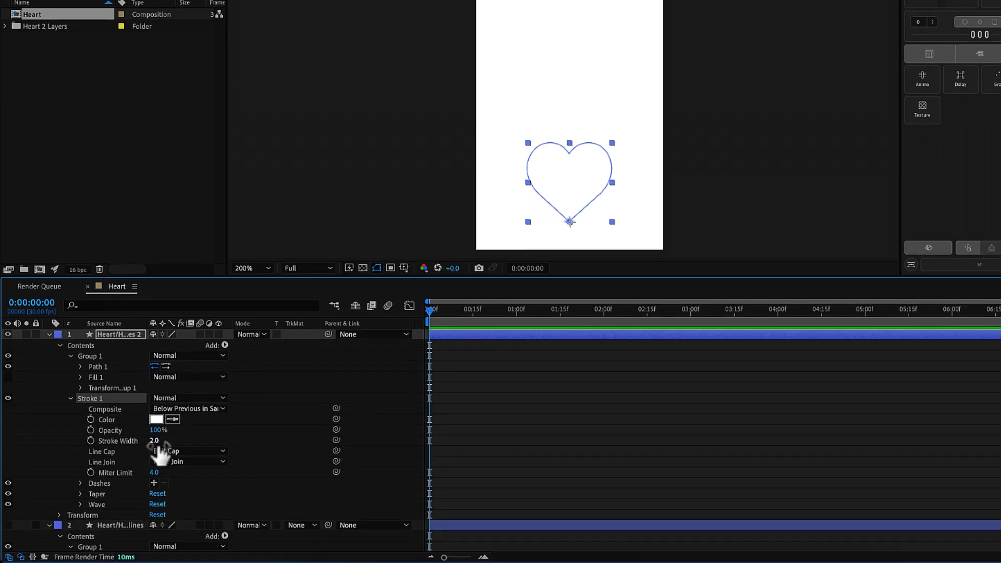
pyautogui.moveTo(158, 445); pyautogui.dragTo(177, 443)
pyautogui.hotkey('ctrl', 'z')
pyautogui.click(156, 419)
pyautogui.moveTo(172, 227)
pyautogui.mouseDown()
pyautogui.moveTo(166, 208)
pyautogui.moveTo(155, 220)
pyautogui.mouseUp()
pyautogui.click(321, 193)
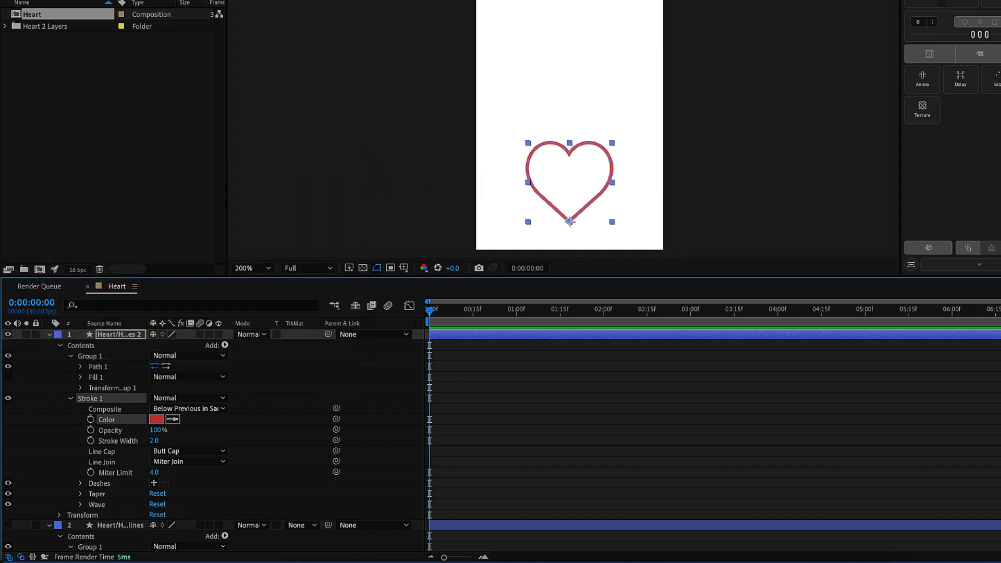
pyautogui.click(585, 390)
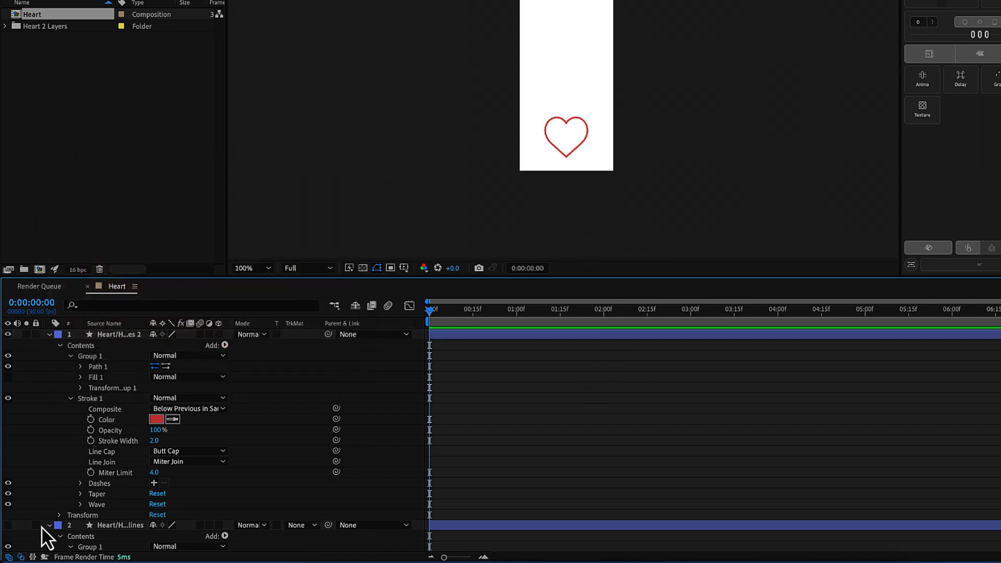
# - Toggle the original heart layer's visibility to compare the filled red heart with the stroked outline
pyautogui.click(8, 526)
pyautogui.click(8, 526)
pyautogui.click(7, 525)
pyautogui.click(8, 525)
pyautogui.click(7, 525)
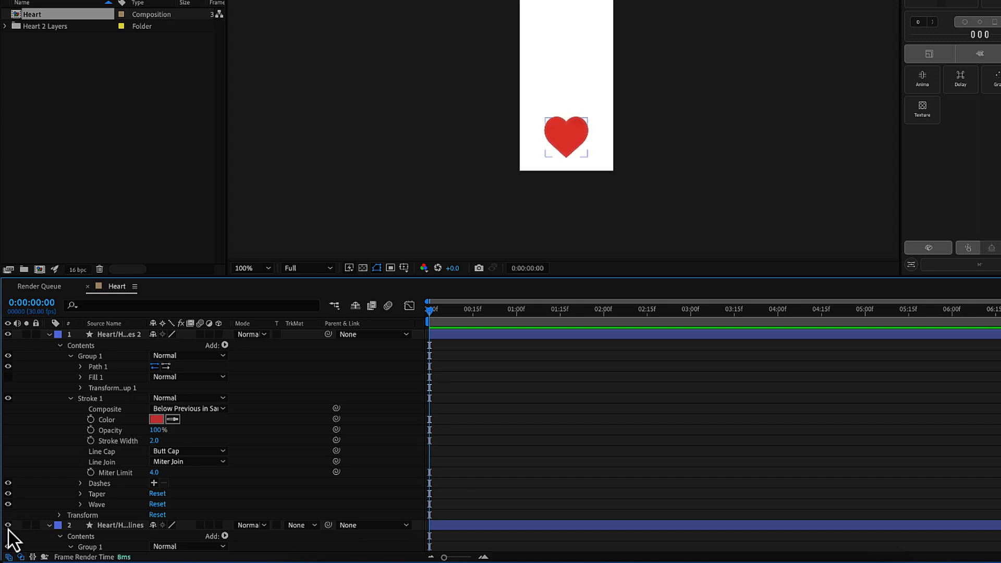
pyautogui.click(7, 526)
pyautogui.click(8, 525)
pyautogui.click(8, 525)
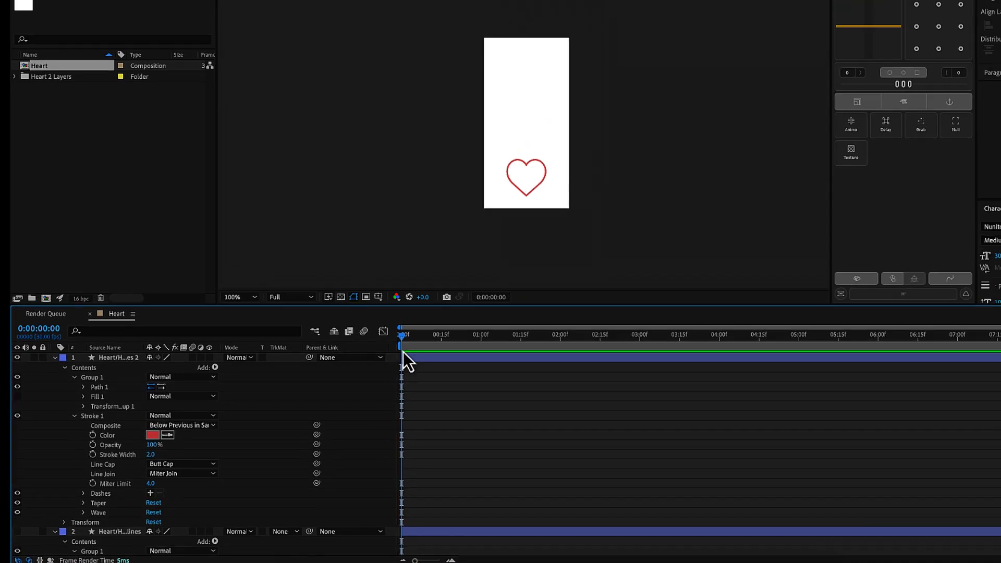
# - Collapse the outline heart layer and move it below the original filled heart layer
pyautogui.click(427, 357)
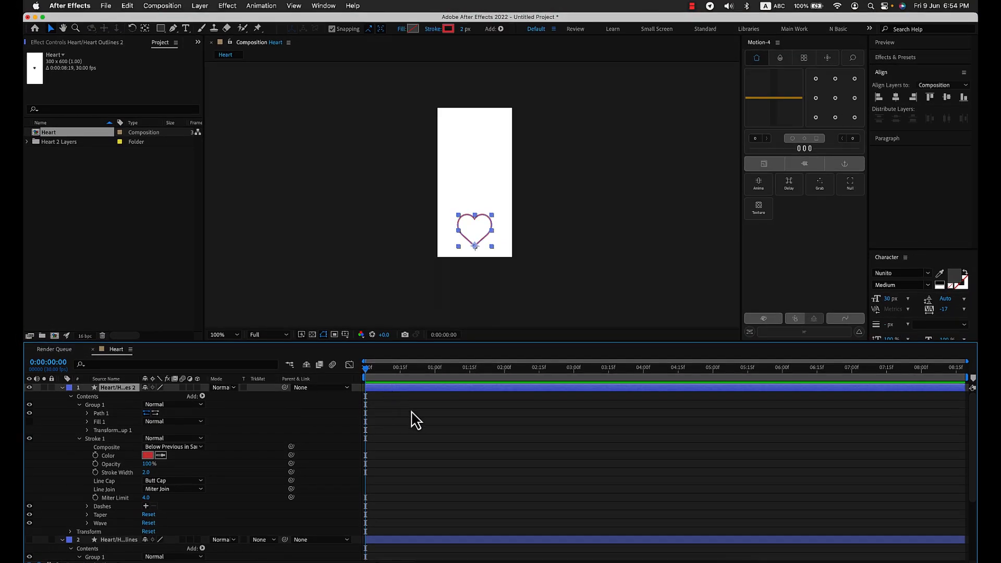
pyautogui.click(62, 388)
pyautogui.moveTo(126, 391); pyautogui.dragTo(125, 475)
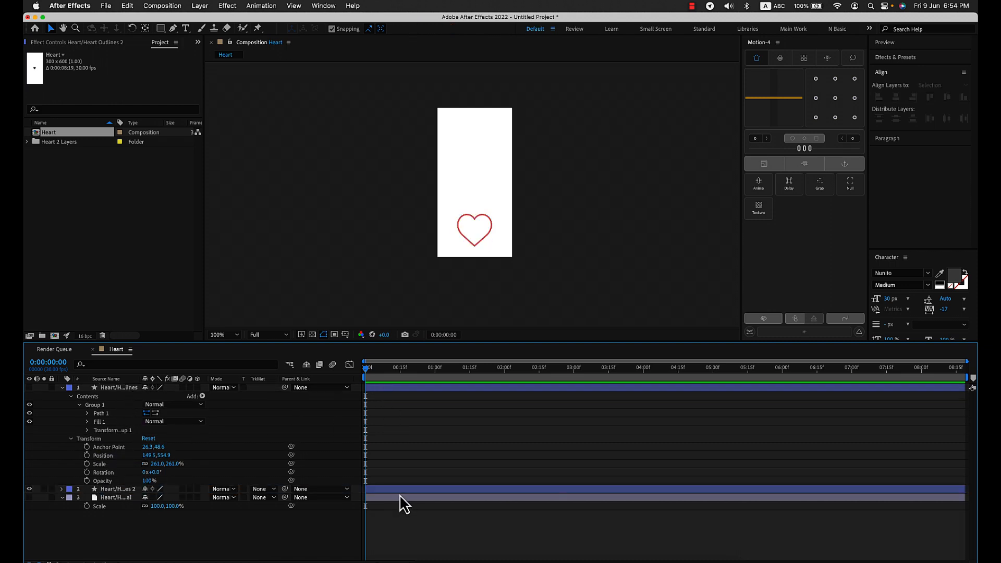
pyautogui.click(374, 497)
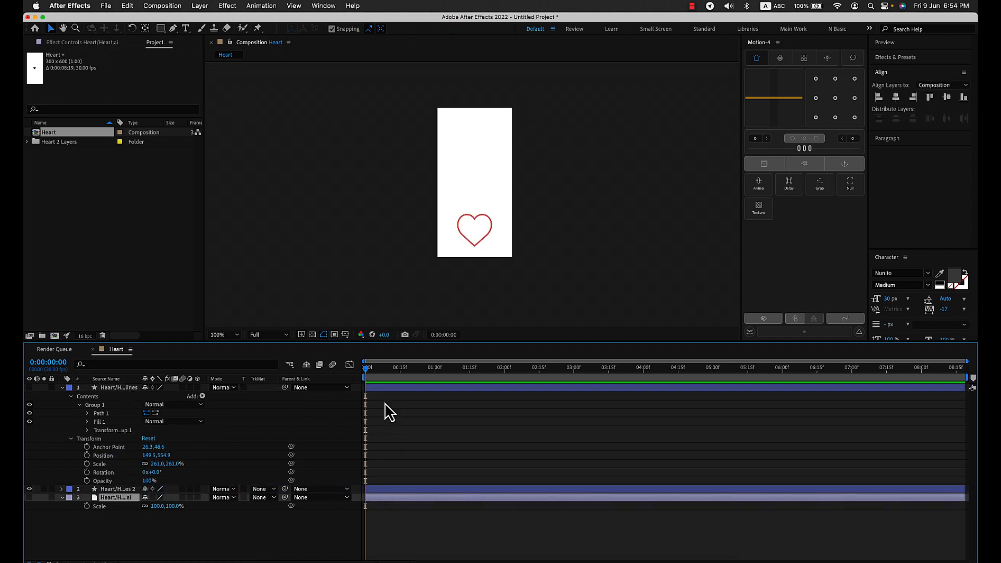
# - Show the filled red heart layer and shift it in time to start at 0:00:00:15
pyautogui.moveTo(372, 388); pyautogui.dragTo(412, 388)
pyautogui.press('space')
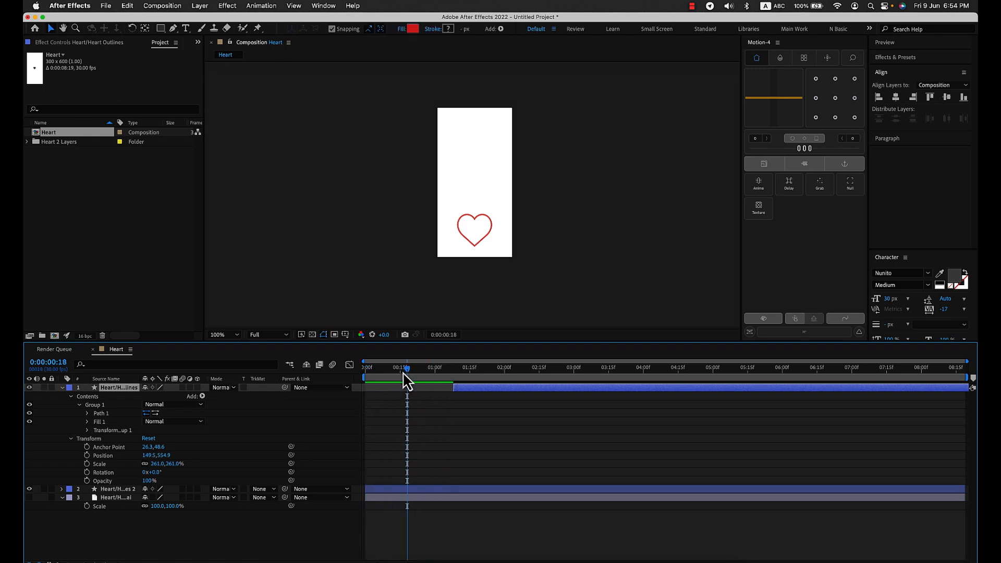
pyautogui.moveTo(405, 374); pyautogui.dragTo(436, 379)
pyautogui.click(400, 378)
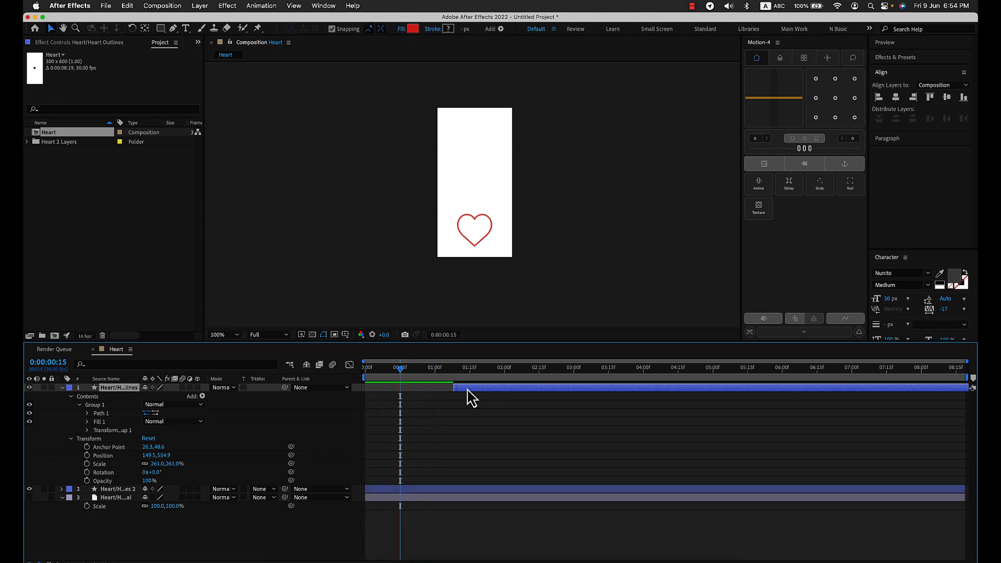
pyautogui.moveTo(468, 389); pyautogui.dragTo(428, 399)
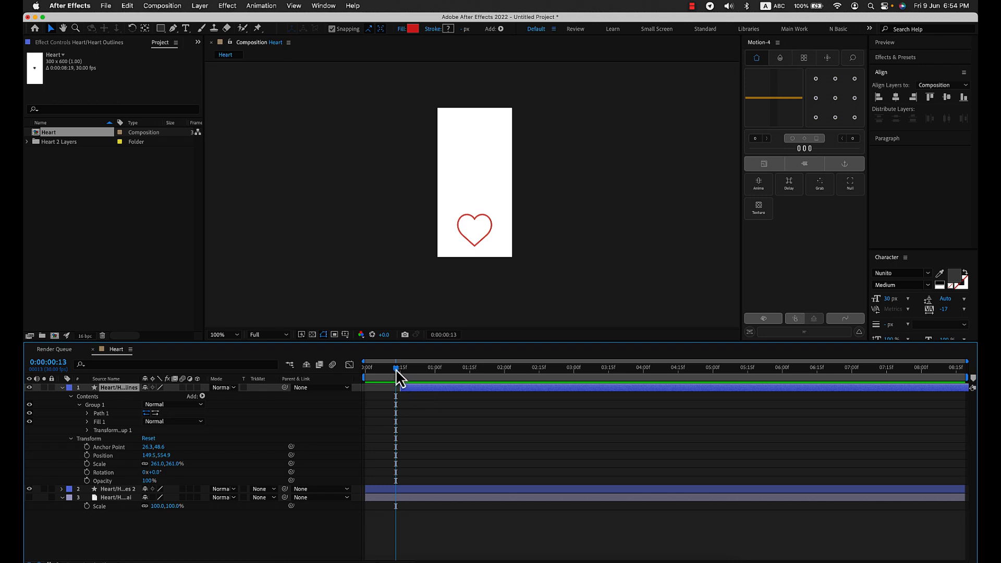
# - Trim the end of the outline heart layer to 0:00:00:15, where the filled heart starts
pyautogui.moveTo(396, 368); pyautogui.dragTo(403, 397)
pyautogui.click(414, 492)
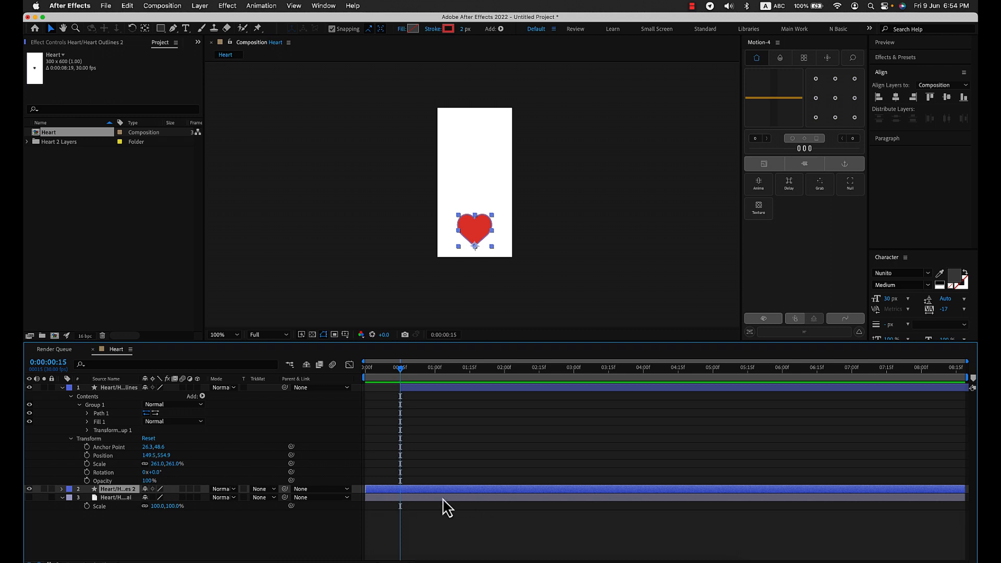
pyautogui.click(417, 387)
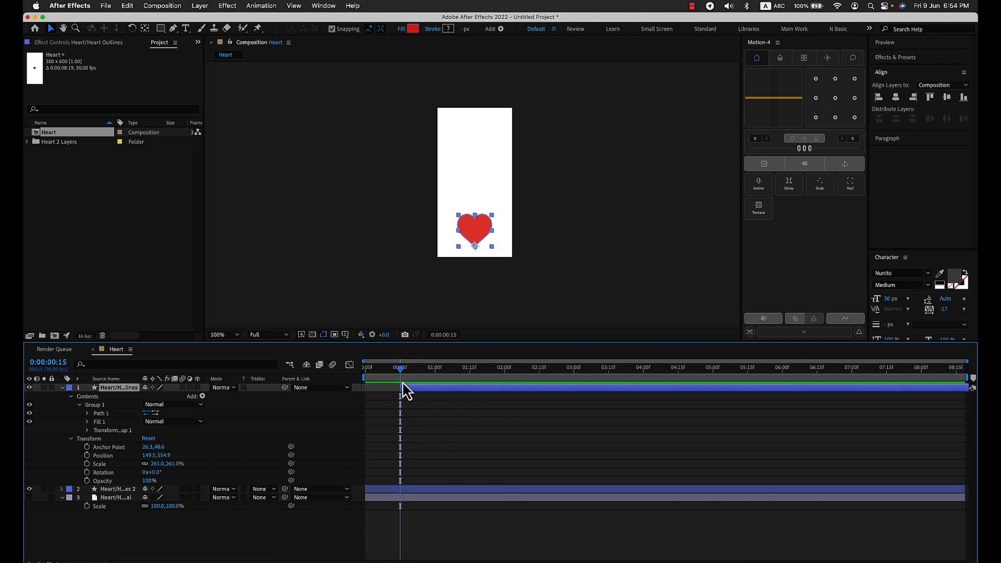
pyautogui.click(401, 490)
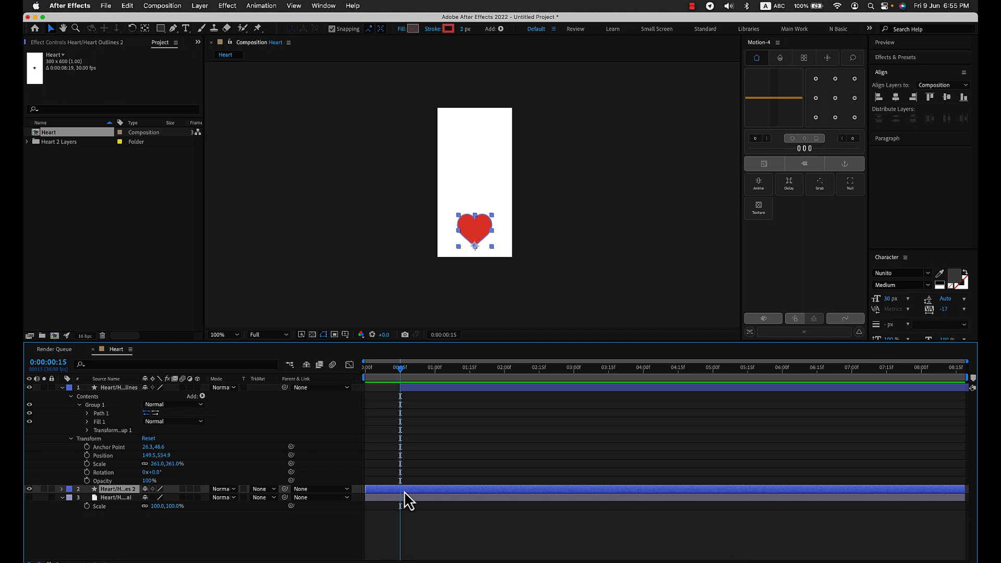
pyautogui.hotkey('alt', ']')
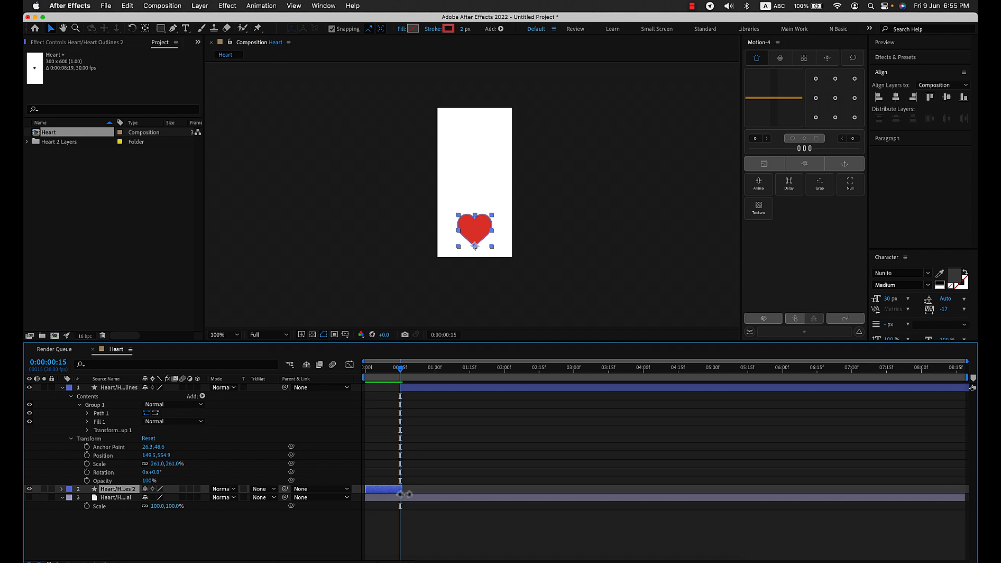
# - Try to trim the start of the outline heart layer to 0:00:00:09
pyautogui.press('super+Left')
pyautogui.press('super+Left')
pyautogui.press('super+Left')
pyautogui.press('super+Left')
pyautogui.press('super+Left')
pyautogui.press('super+Left')
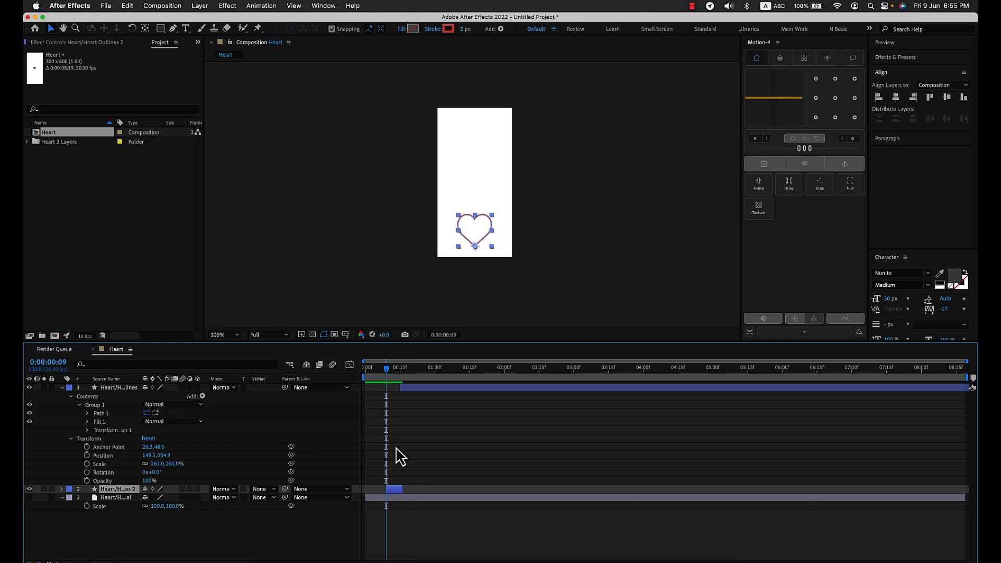
pyautogui.press('super+z')
pyautogui.moveTo(387, 380); pyautogui.dragTo(405, 391)
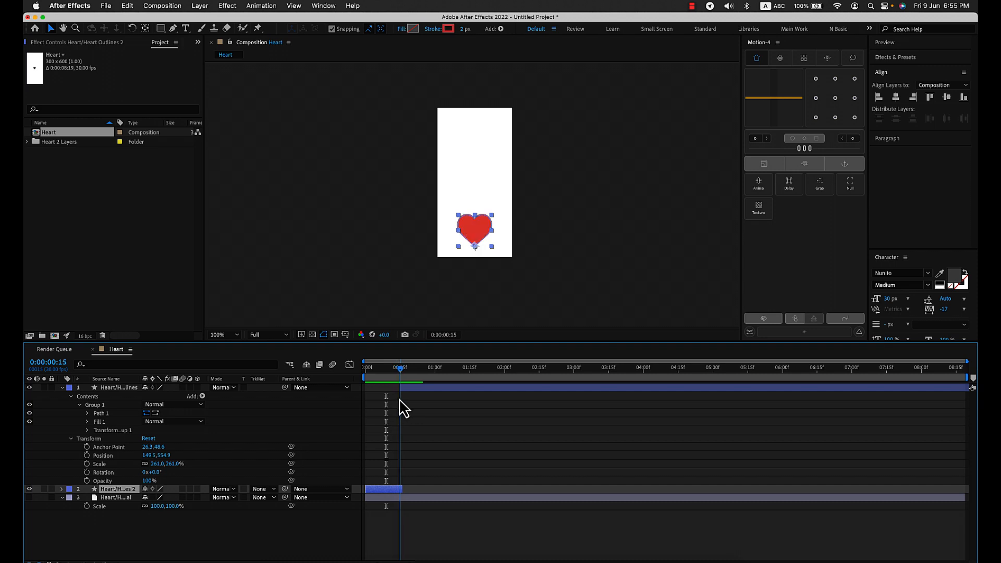
pyautogui.moveTo(399, 400); pyautogui.dragTo(399, 400)
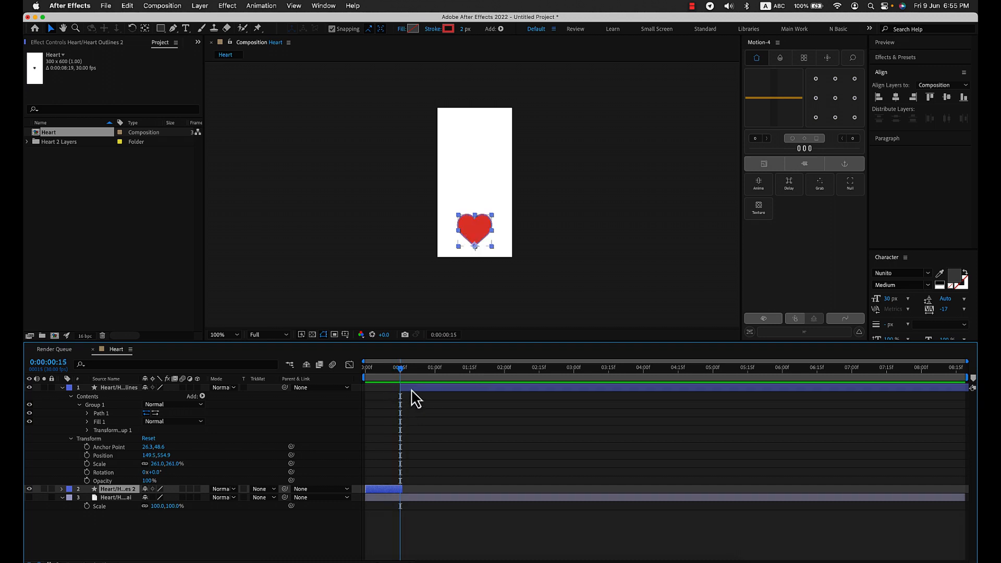
# - Add a Position keyframe to the filled heart layer at 0:00:00:15
pyautogui.click(412, 388)
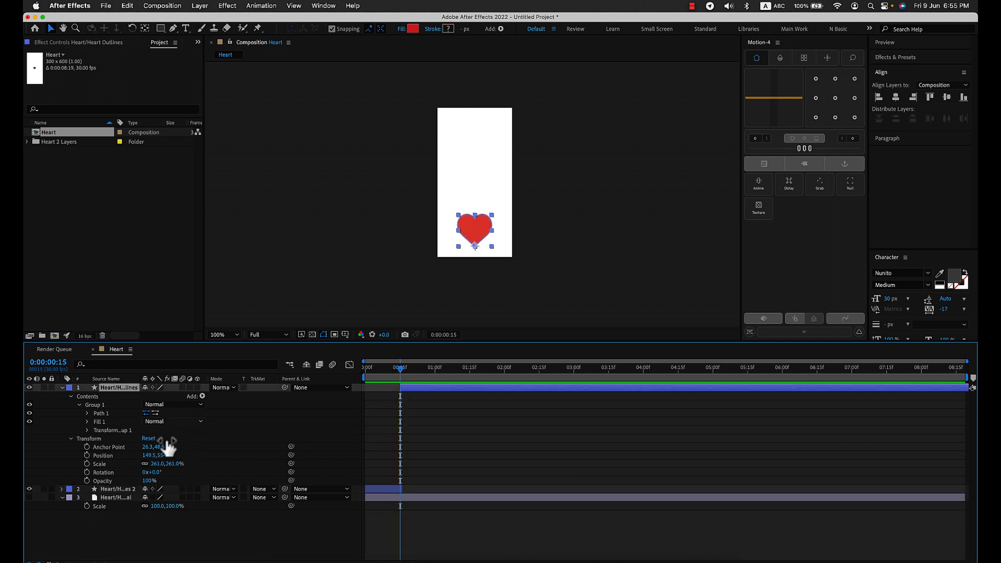
pyautogui.press('u')
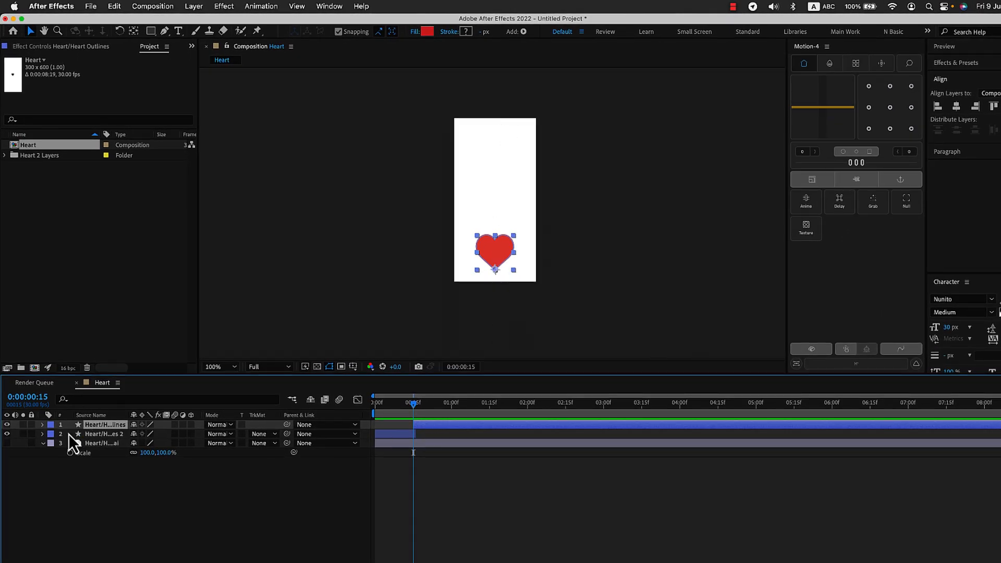
pyautogui.click(43, 425)
pyautogui.click(52, 444)
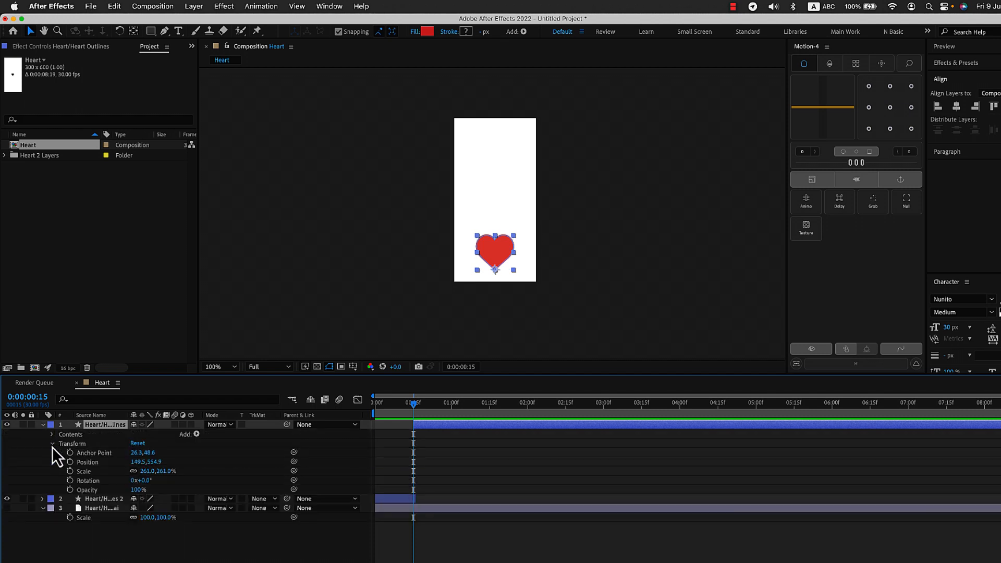
pyautogui.click(91, 463)
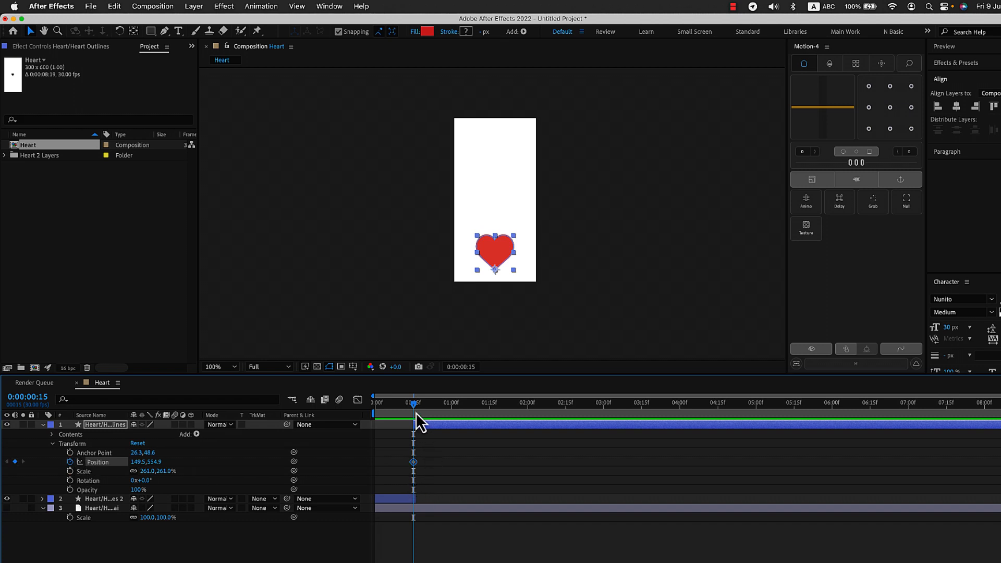
# - Raise the filled heart to a Y position of 289.9 at 0:00:01:00, keeping it horizontally centred
pyautogui.press('space')
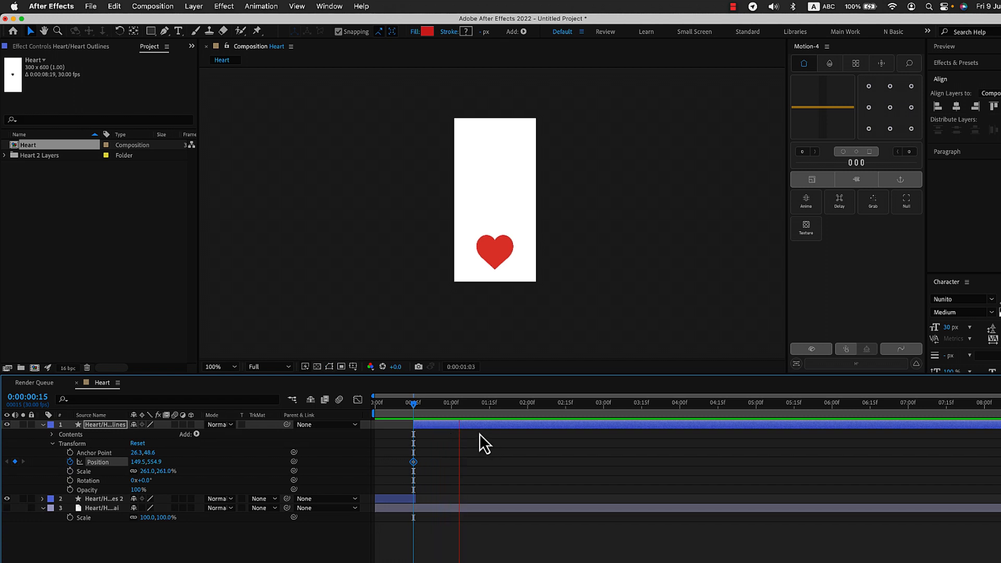
pyautogui.press('space')
pyautogui.click(410, 416)
pyautogui.press('space')
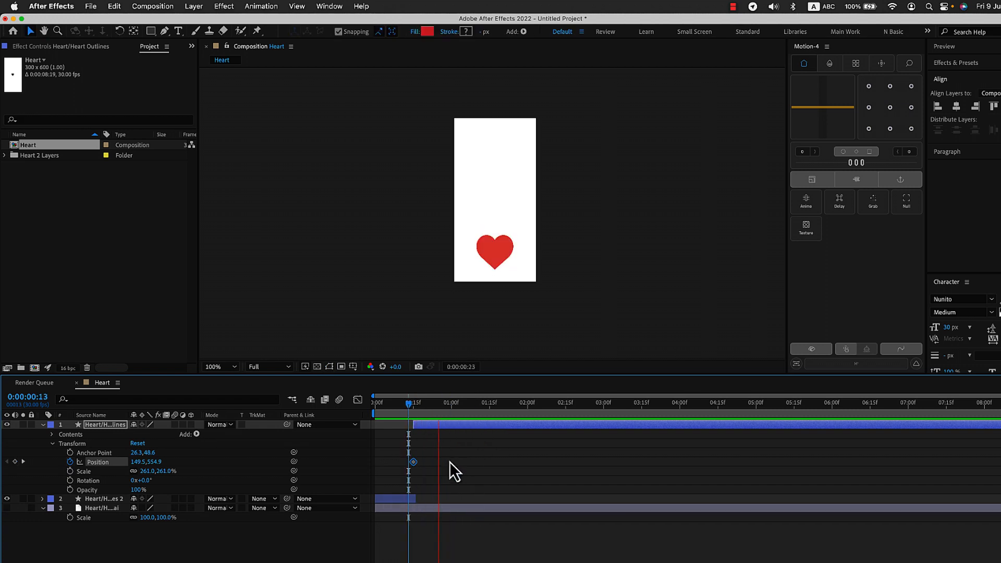
pyautogui.moveTo(476, 402); pyautogui.dragTo(451, 422)
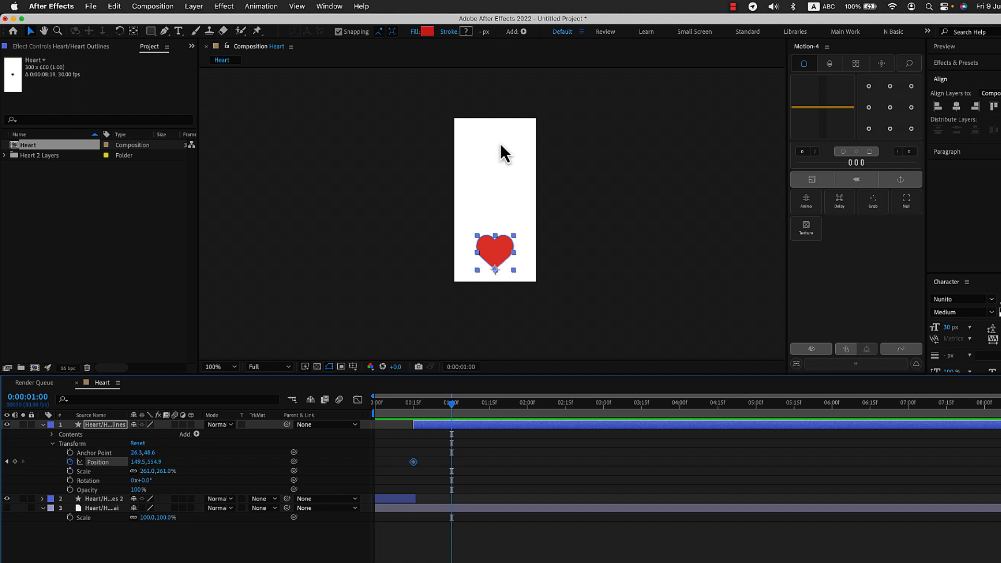
pyautogui.moveTo(159, 472); pyautogui.dragTo(60, 487)
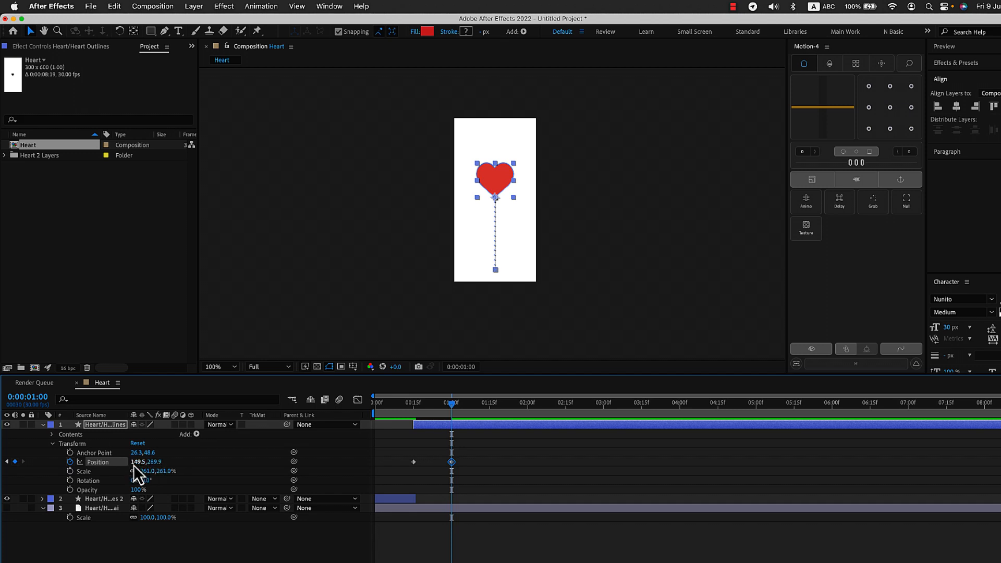
pyautogui.moveTo(138, 462)
pyautogui.mouseDown()
pyautogui.moveTo(105, 472)
pyautogui.moveTo(192, 464)
pyautogui.moveTo(84, 463)
pyautogui.moveTo(201, 471)
pyautogui.moveTo(121, 468)
pyautogui.mouseUp()
pyautogui.press('super+z')
pyautogui.moveTo(501, 196)
pyautogui.mouseDown()
pyautogui.moveTo(487, 219)
pyautogui.moveTo(480, 206)
pyautogui.moveTo(507, 229)
pyautogui.moveTo(478, 201)
pyautogui.moveTo(493, 180)
pyautogui.moveTo(496, 253)
pyautogui.moveTo(502, 192)
pyautogui.mouseUp()
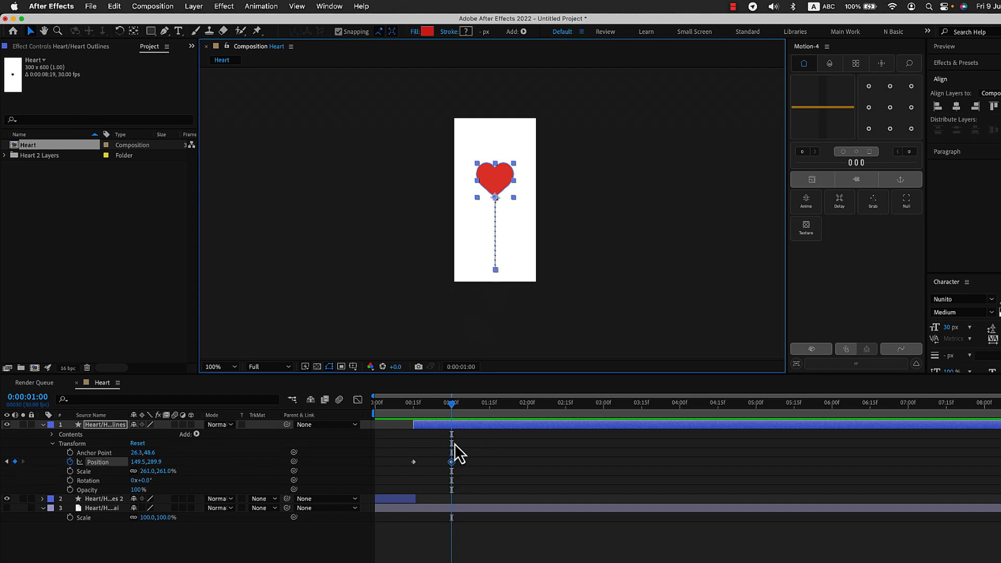
# - Copy the filled heart's first Position keyframe and paste it at 0:00:01:09
pyautogui.moveTo(449, 409); pyautogui.dragTo(474, 420)
pyautogui.press('space')
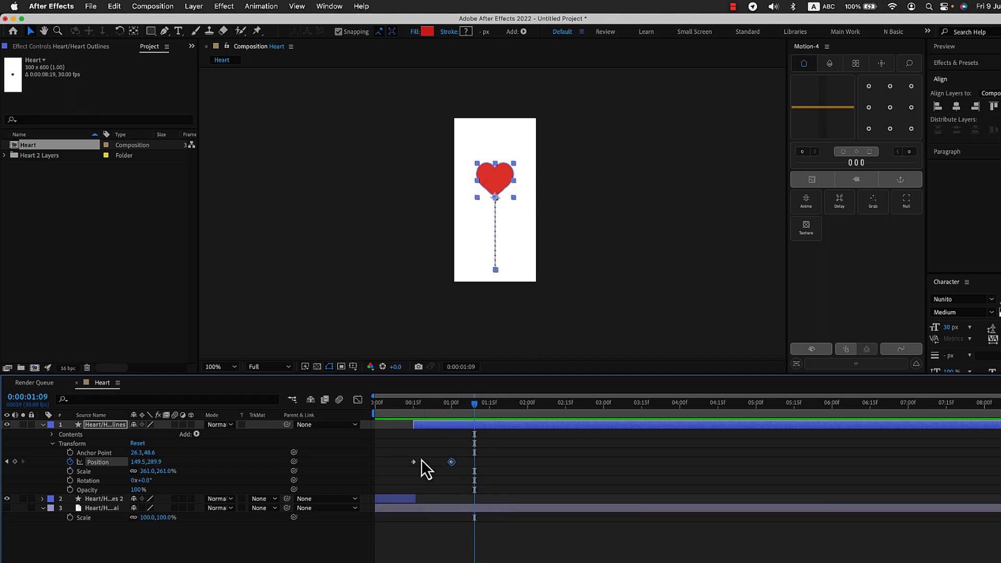
pyautogui.moveTo(422, 453); pyautogui.dragTo(405, 492)
pyautogui.moveTo(429, 449); pyautogui.dragTo(425, 477)
pyautogui.hotkey('ctrl', 'v')
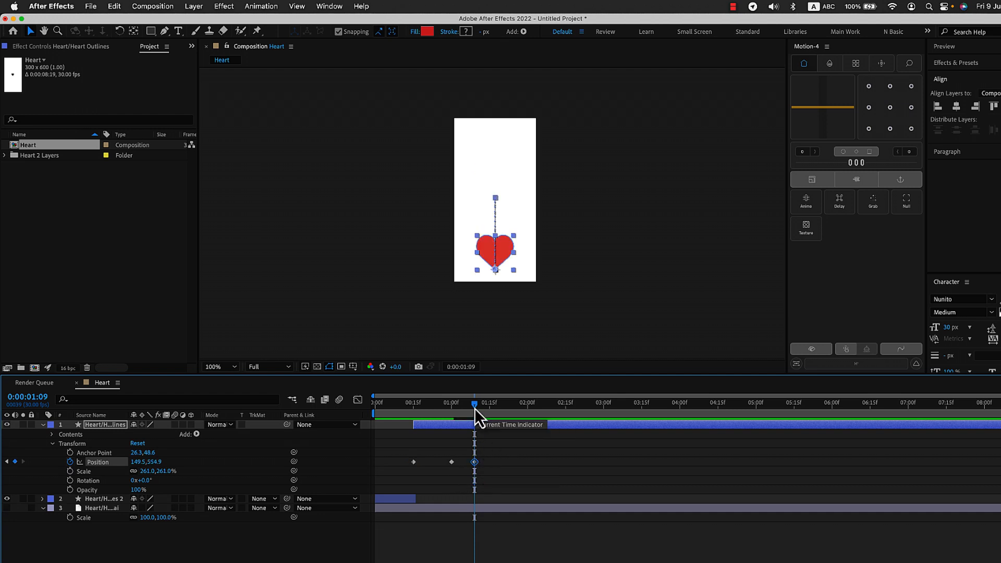
# - Move the filled heart's last Position keyframe to just before 0:00:01:15 and preview the rise and fall
pyautogui.moveTo(475, 415); pyautogui.dragTo(416, 415)
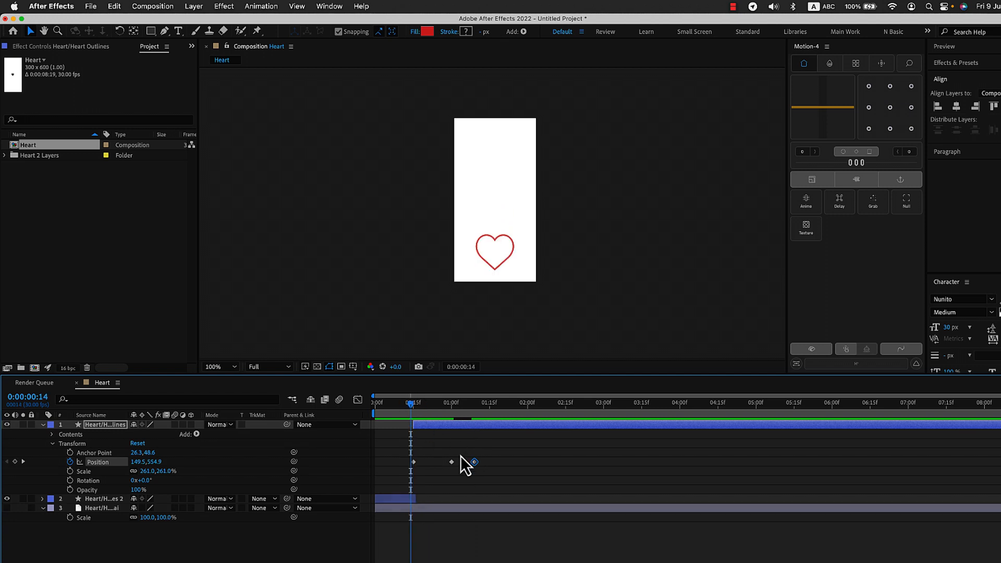
pyautogui.press('space')
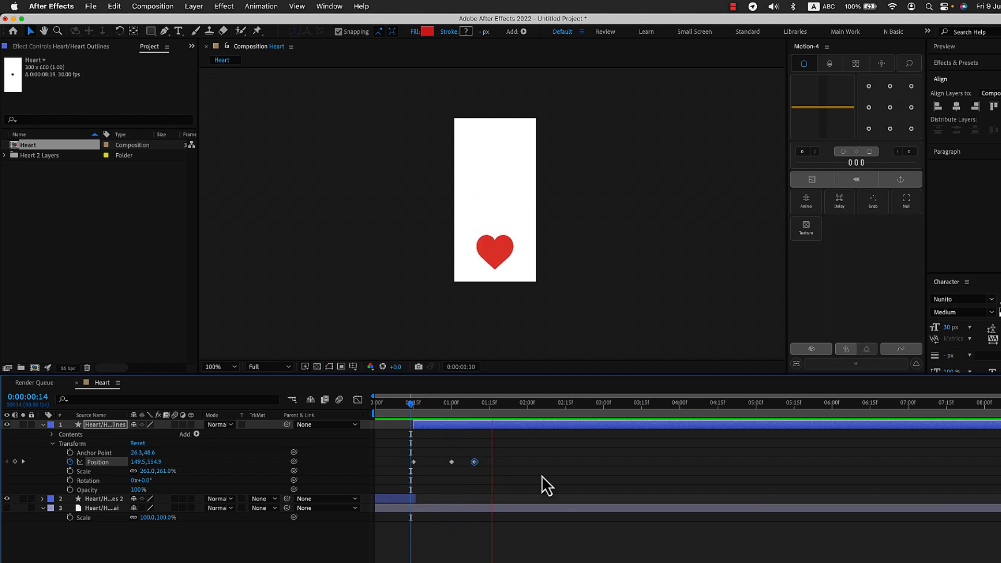
pyautogui.press('space')
pyautogui.moveTo(475, 464); pyautogui.dragTo(489, 468)
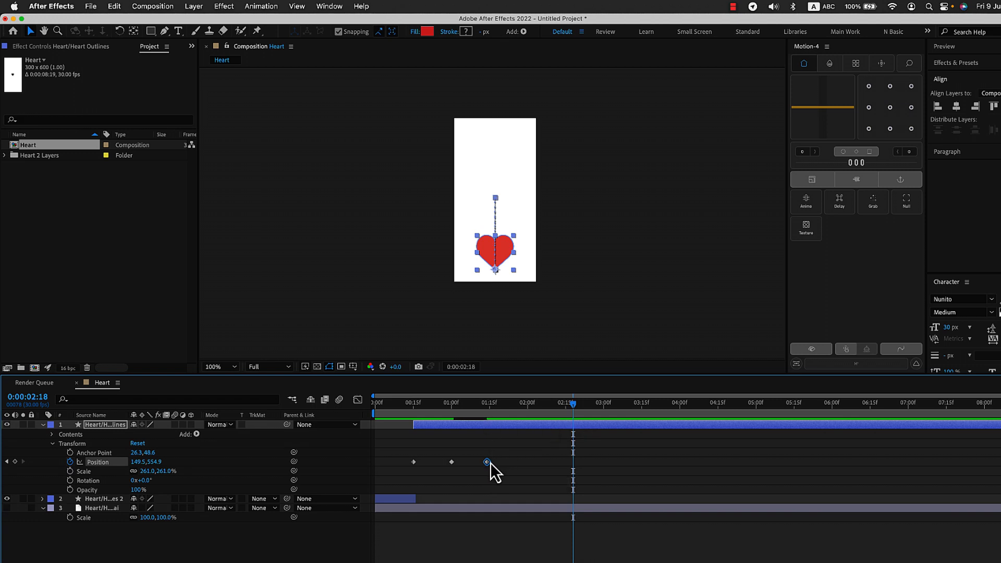
pyautogui.click(423, 416)
pyautogui.press('space')
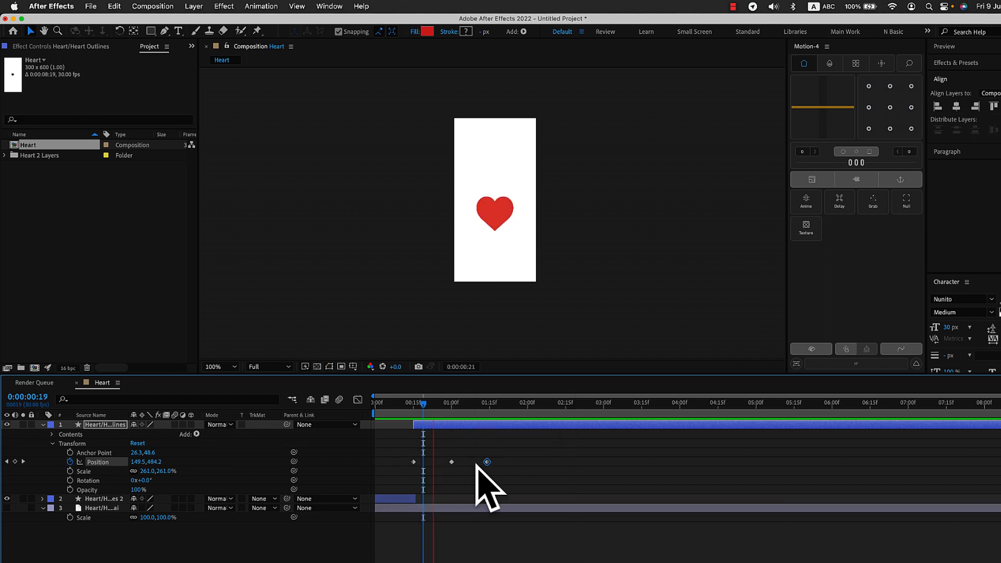
pyautogui.press('space')
pyautogui.click(401, 416)
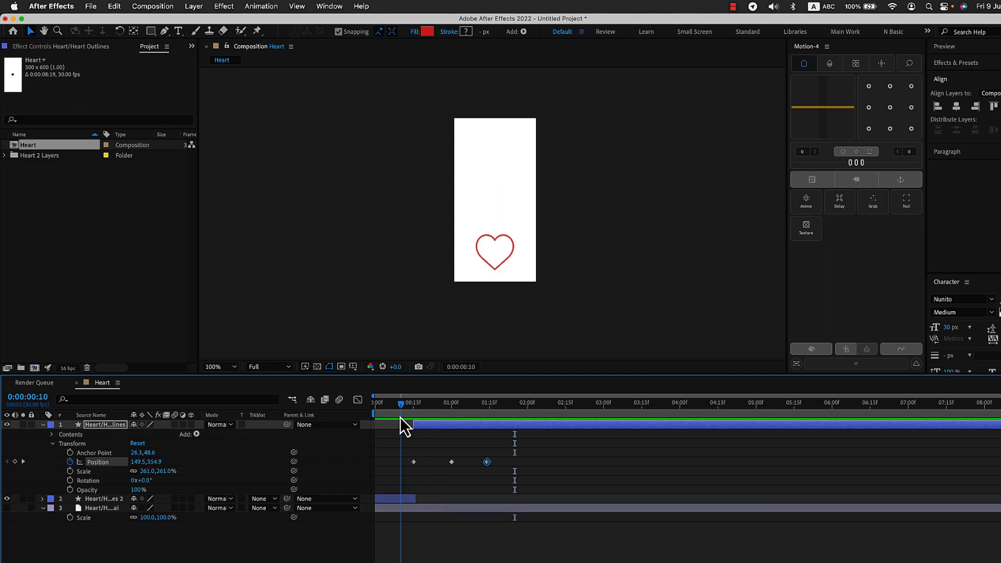
pyautogui.press('space')
pyautogui.press('space')
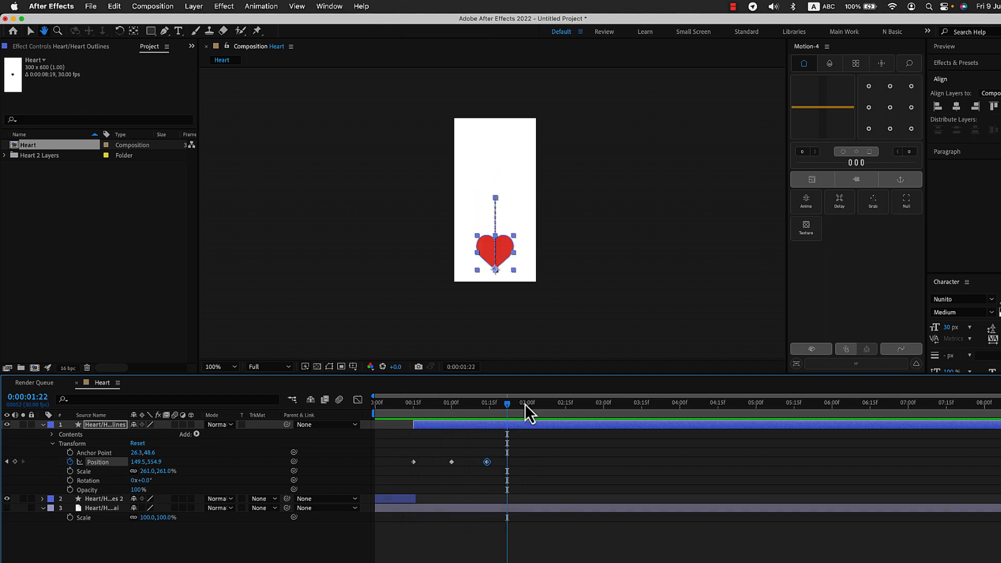
# - Fit the composition in the viewer and preview the filled heart's rise and fall from 0:00:00:12
pyautogui.click(233, 368)
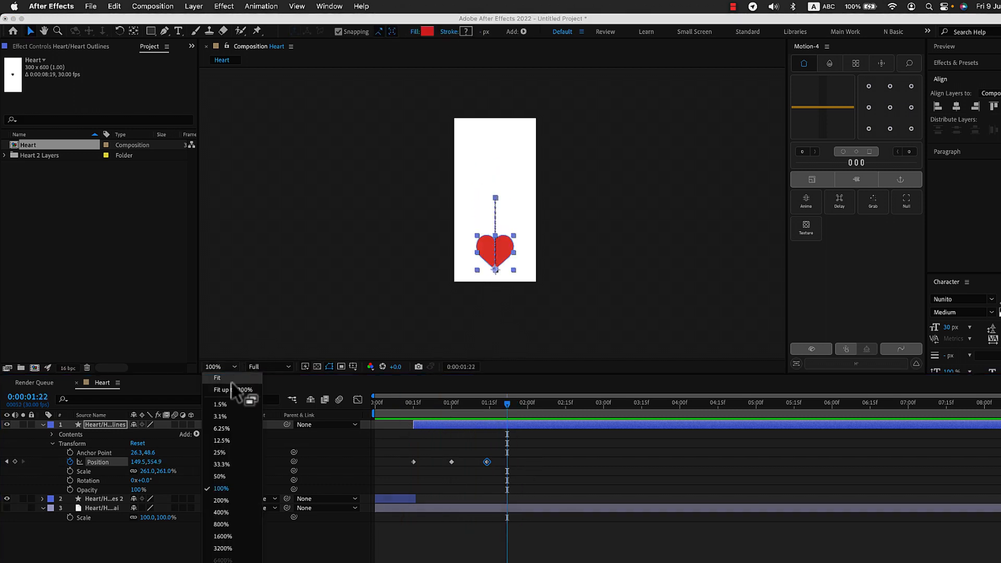
pyautogui.click(232, 383)
pyautogui.moveTo(507, 416); pyautogui.dragTo(402, 474)
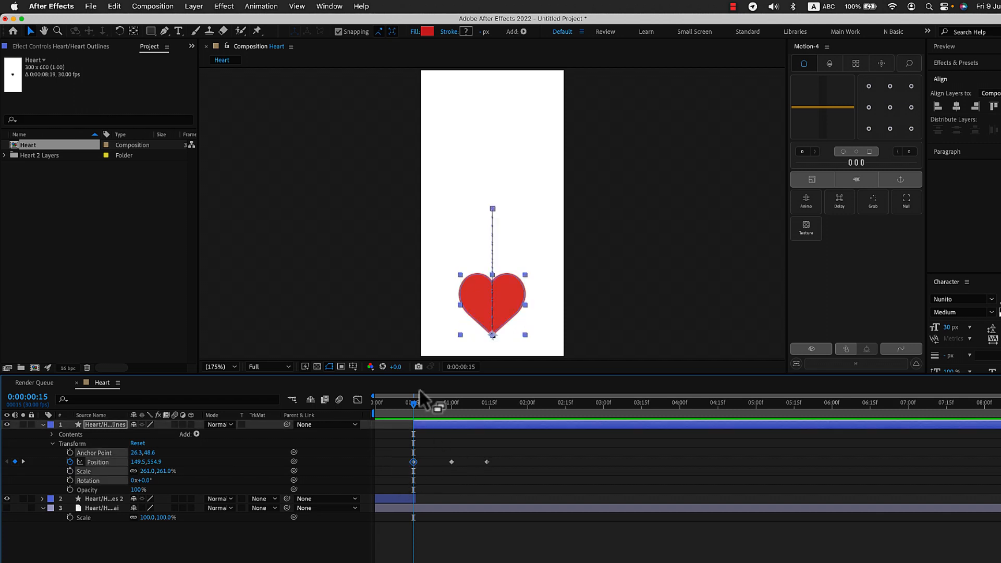
pyautogui.moveTo(413, 405)
pyautogui.mouseDown()
pyautogui.moveTo(435, 405)
pyautogui.moveTo(412, 411)
pyautogui.mouseUp()
pyautogui.press('space')
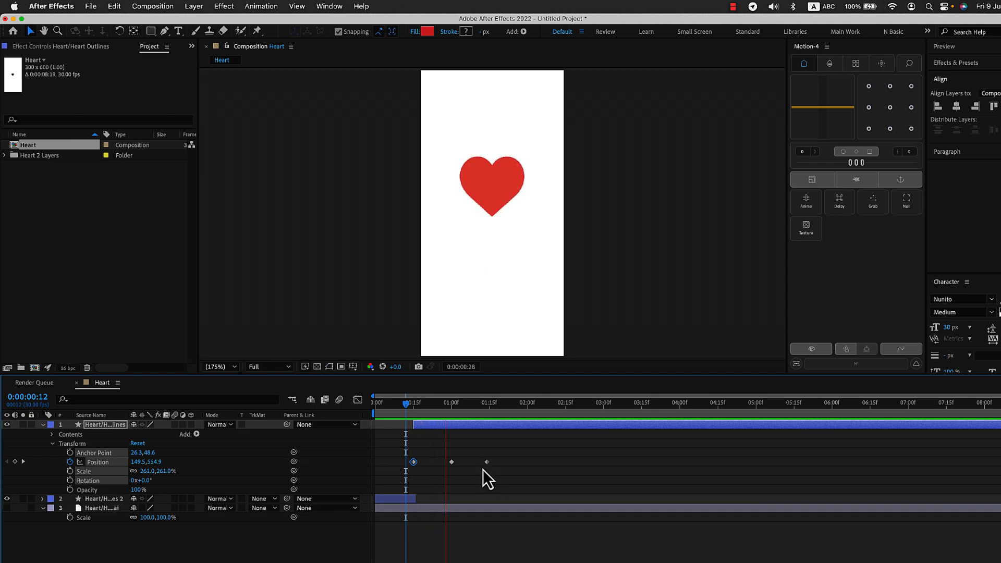
pyautogui.press('space')
pyautogui.moveTo(417, 407)
pyautogui.mouseDown()
pyautogui.moveTo(437, 414)
pyautogui.moveTo(414, 423)
pyautogui.mouseUp()
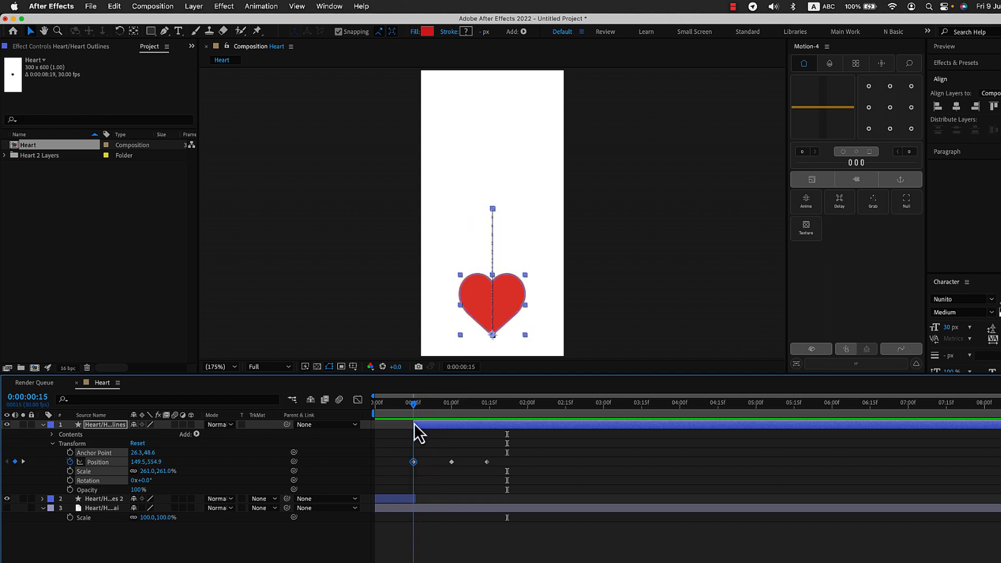
# - Apply Easy Ease to the filled heart's first two Position keyframes and preview the motion
pyautogui.moveTo(459, 449); pyautogui.dragTo(396, 493)
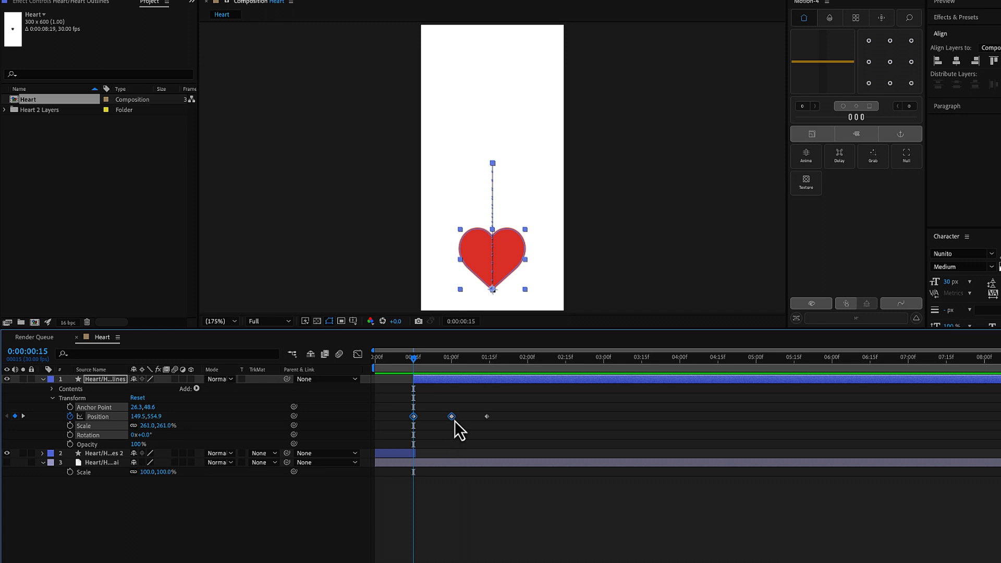
pyautogui.rightClick(453, 420)
pyautogui.moveTo(516, 562)
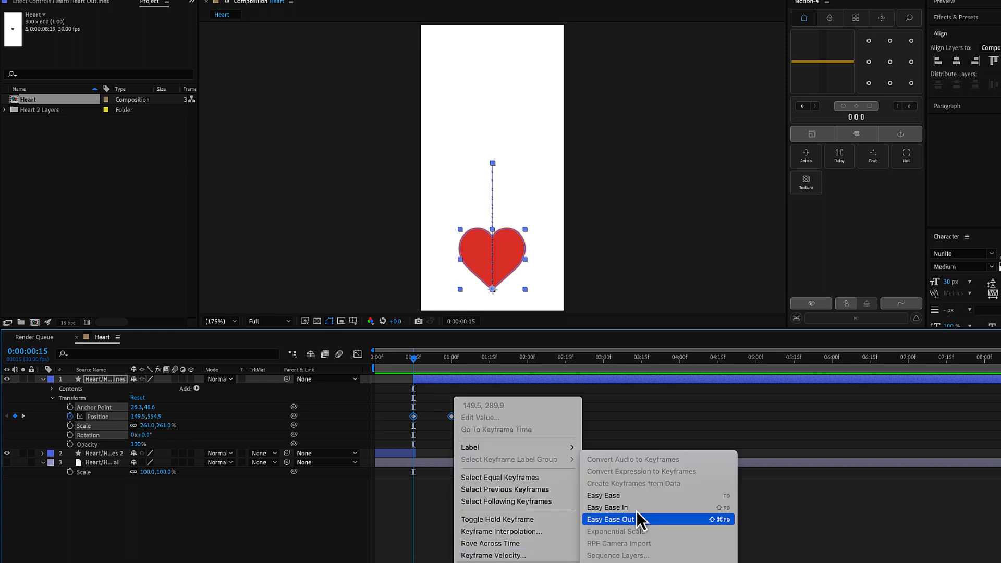
pyautogui.click(617, 500)
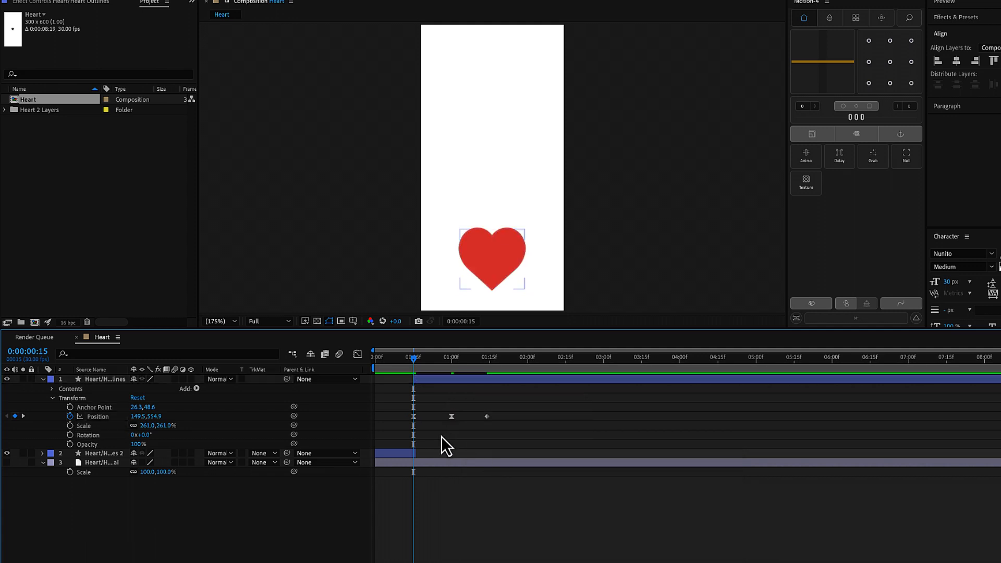
pyautogui.press('space')
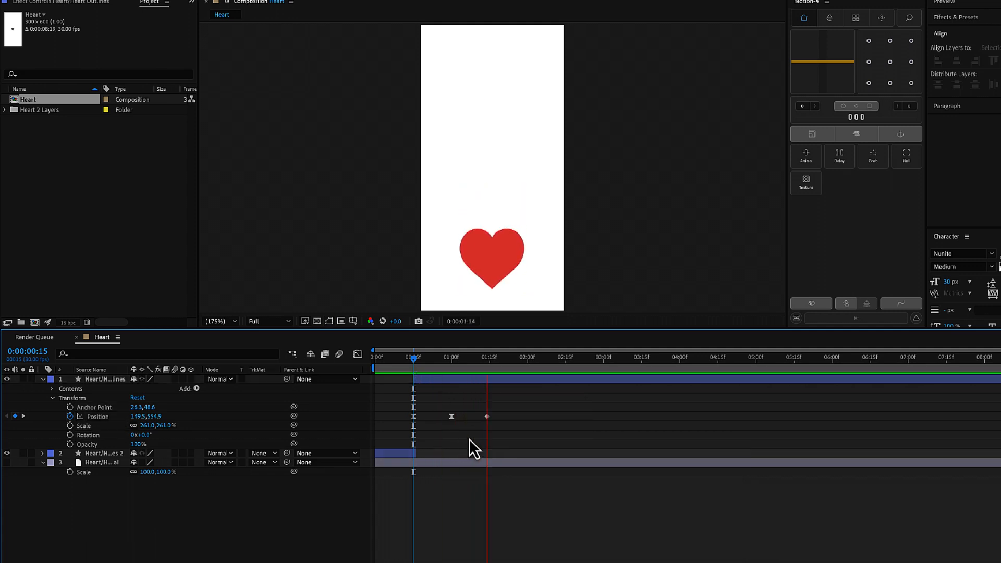
pyautogui.click(417, 364)
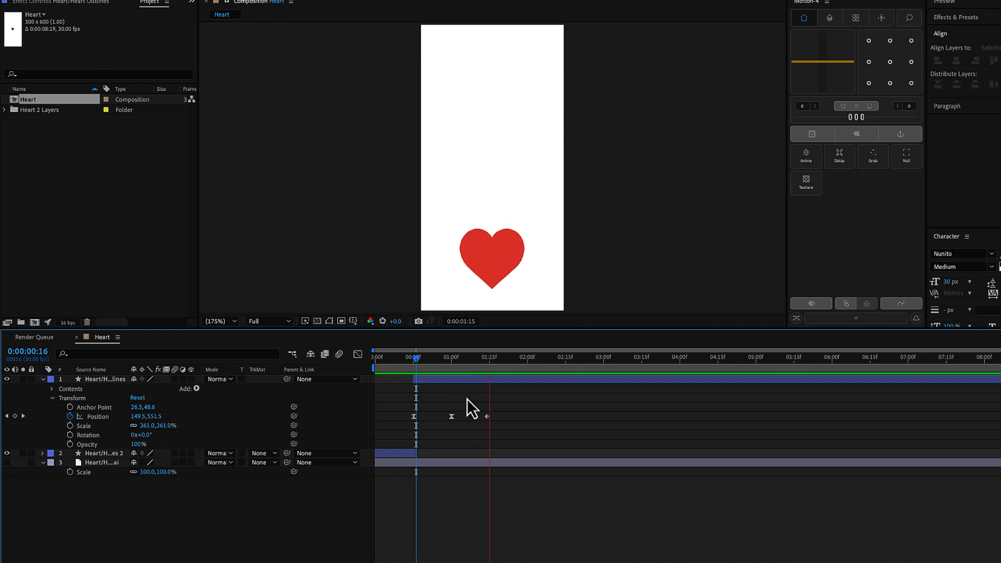
pyautogui.press('space')
pyautogui.moveTo(480, 357); pyautogui.dragTo(414, 367)
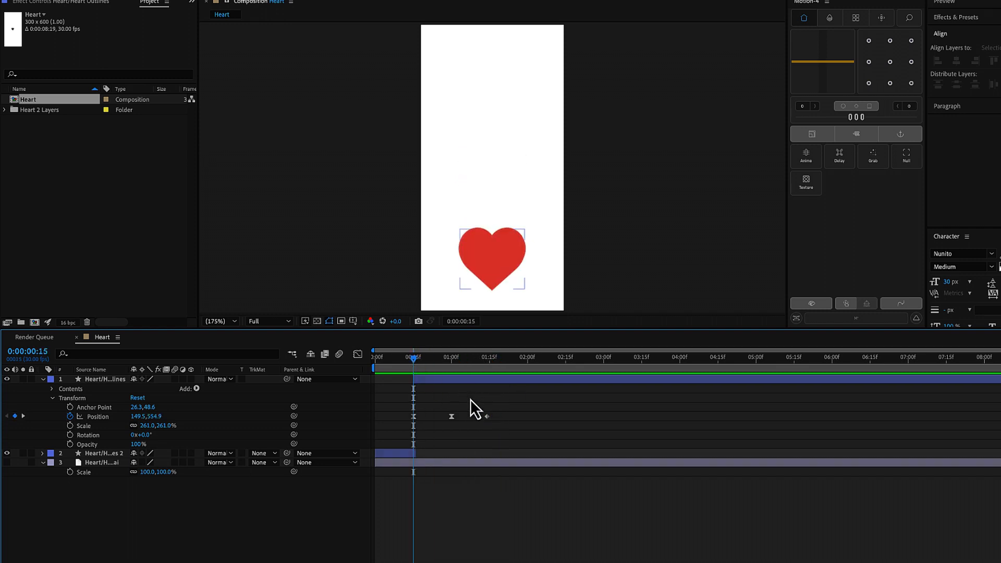
# - Separate the dimensions of the filled heart's Position property
pyautogui.moveTo(463, 407); pyautogui.dragTo(398, 436)
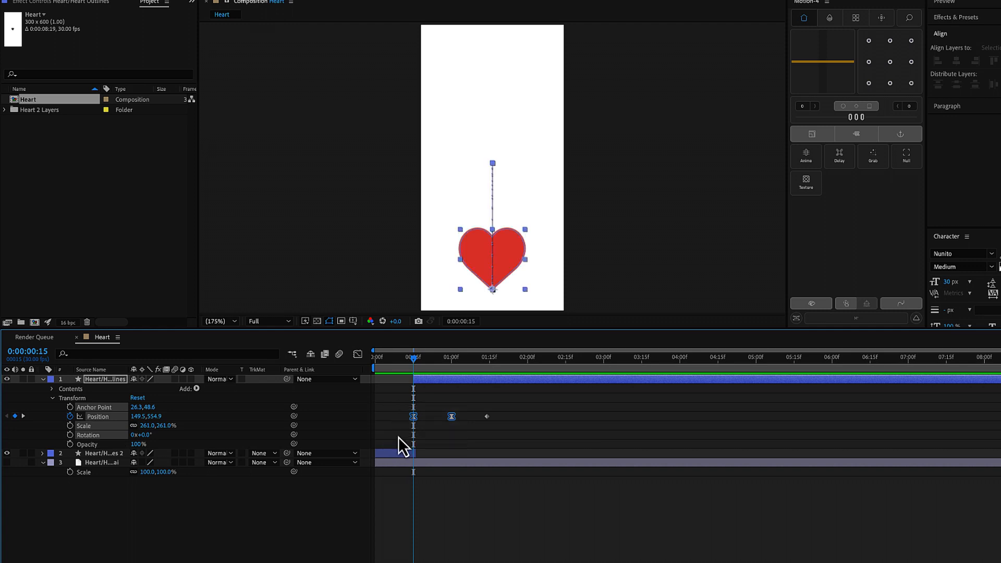
pyautogui.click(237, 424)
pyautogui.click(111, 417)
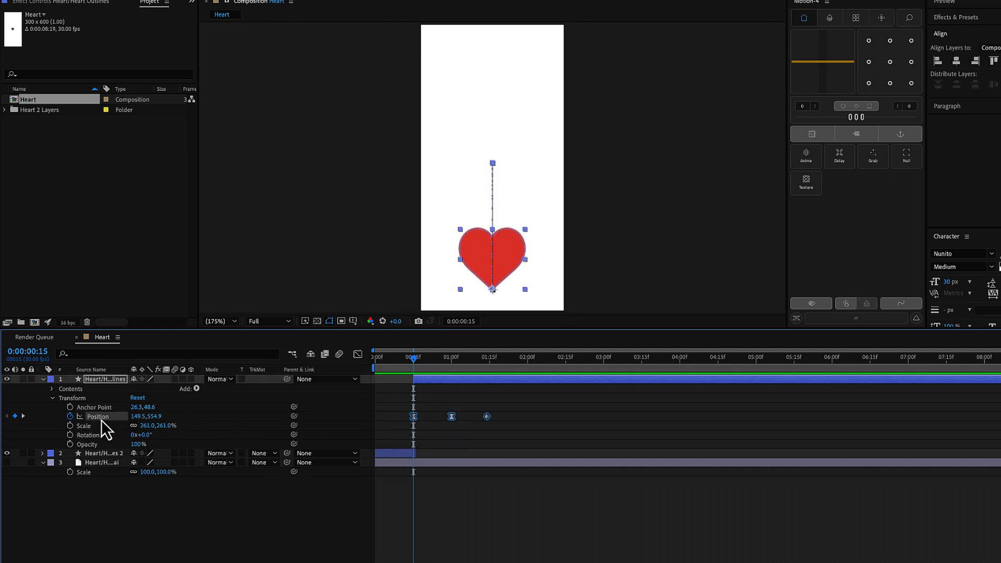
pyautogui.rightClick(101, 420)
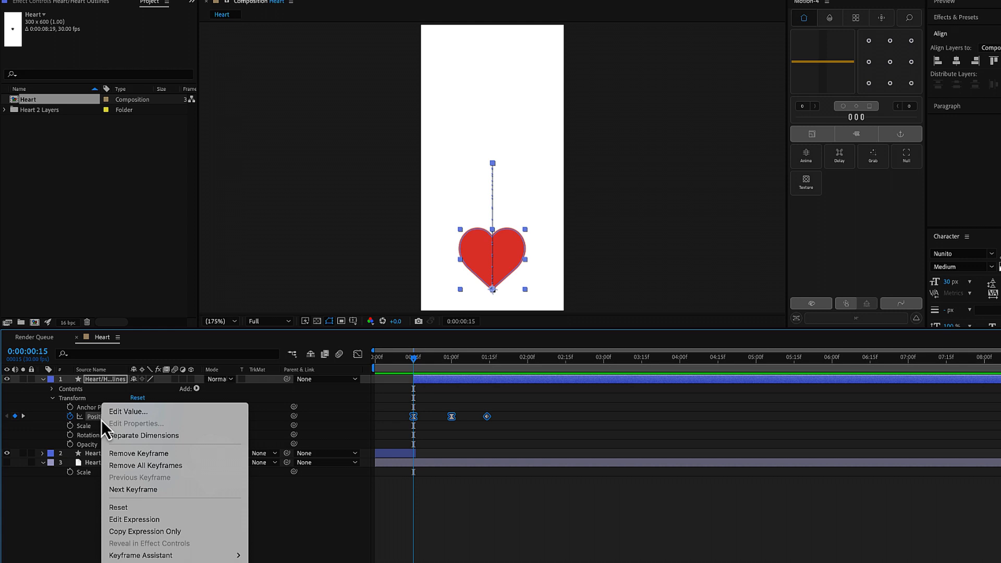
pyautogui.click(147, 435)
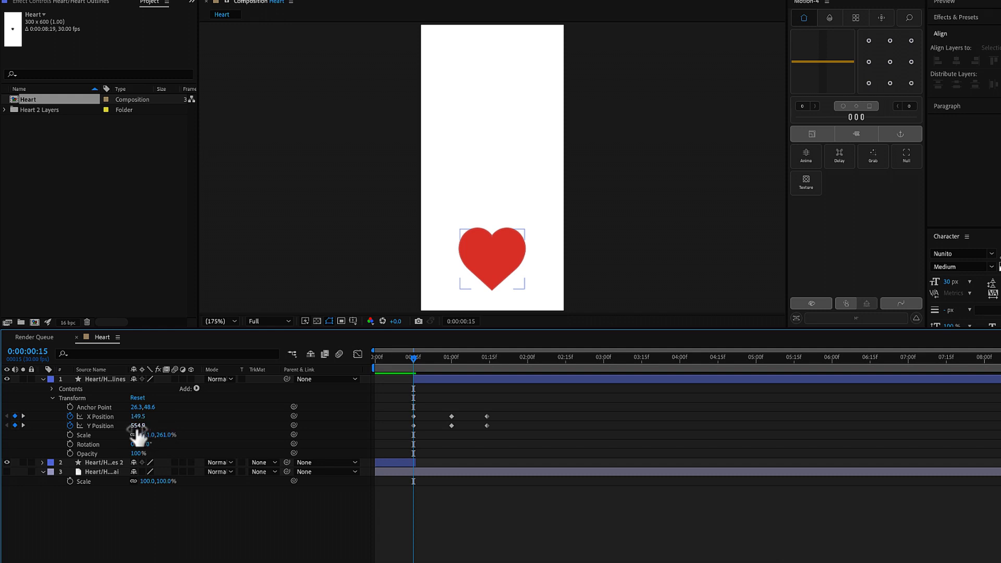
# - Delete all X Position keyframes of the filled heart, keeping only its Y Position keyframes
pyautogui.moveTo(139, 428)
pyautogui.mouseDown()
pyautogui.moveTo(124, 429)
pyautogui.moveTo(147, 429)
pyautogui.mouseUp()
pyautogui.press('super+z')
pyautogui.click(102, 419)
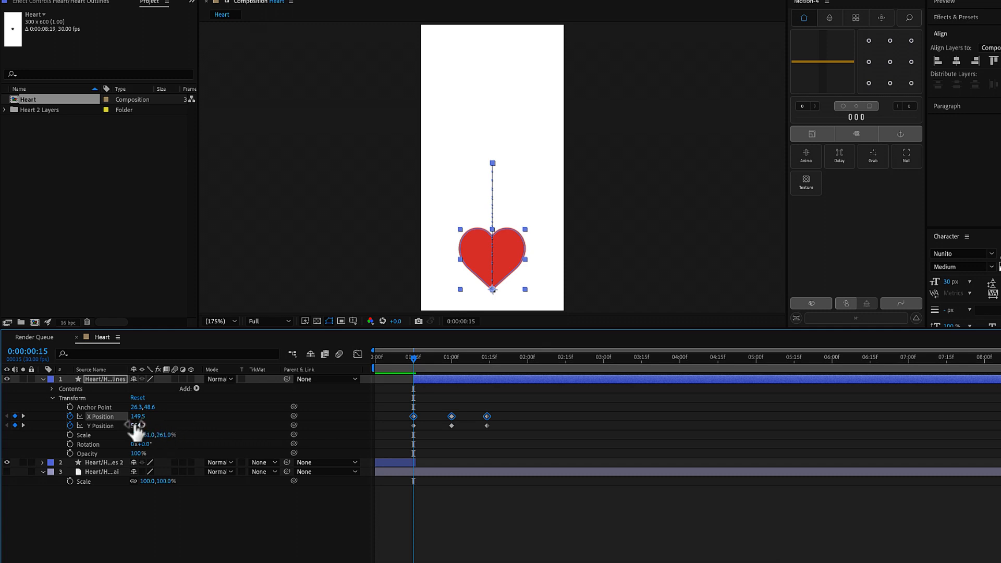
pyautogui.press('Delete')
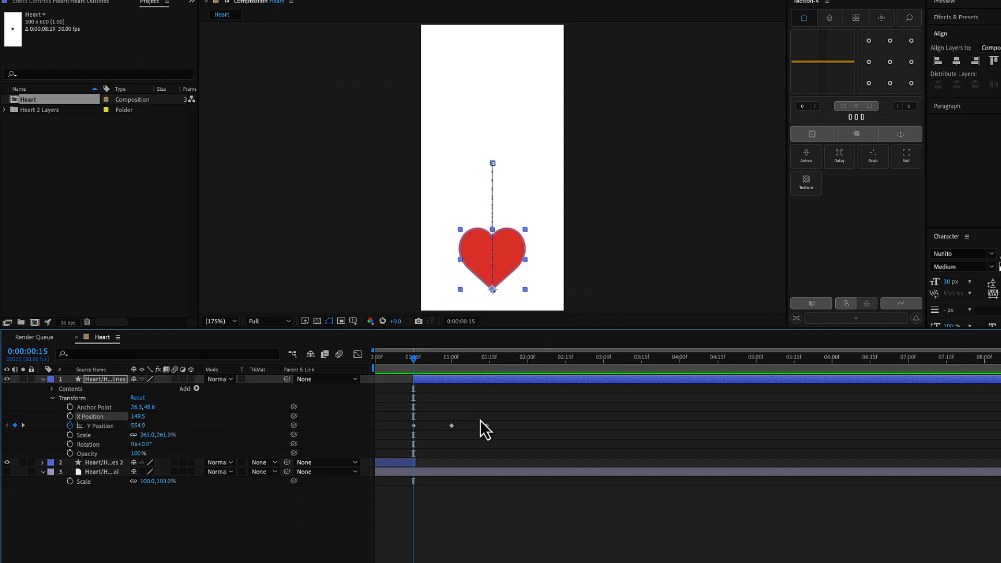
pyautogui.click(449, 410)
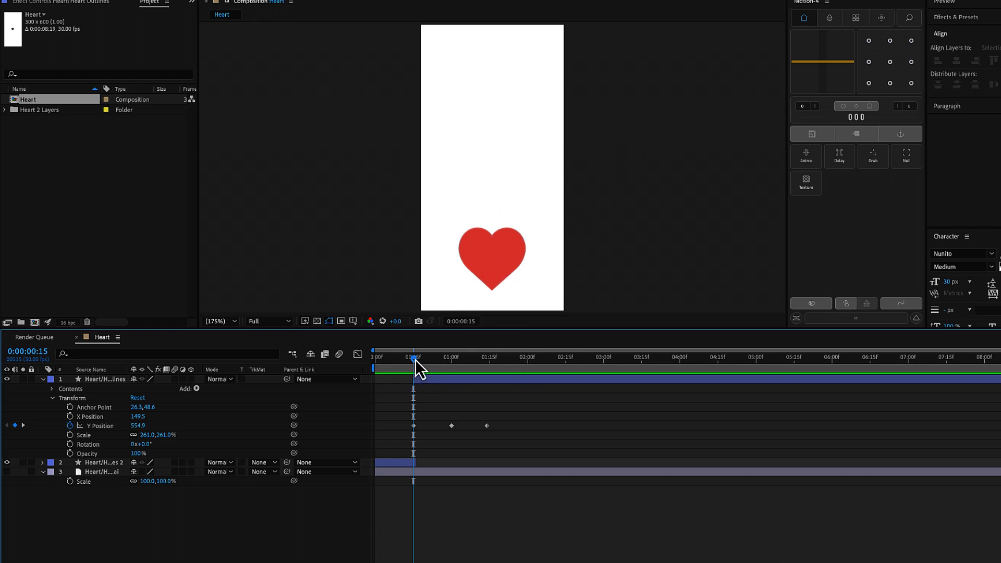
# - Apply Easy Ease to the Y Position keyframes at 0:00:00:15 and 0:00:01:00 and preview the jump
pyautogui.moveTo(415, 358); pyautogui.dragTo(452, 359)
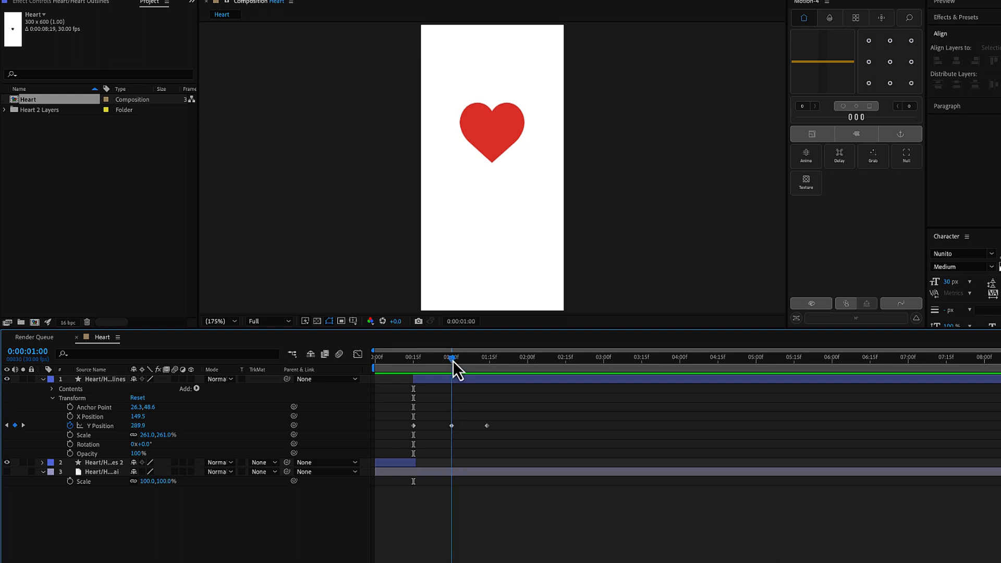
pyautogui.moveTo(469, 407); pyautogui.dragTo(396, 436)
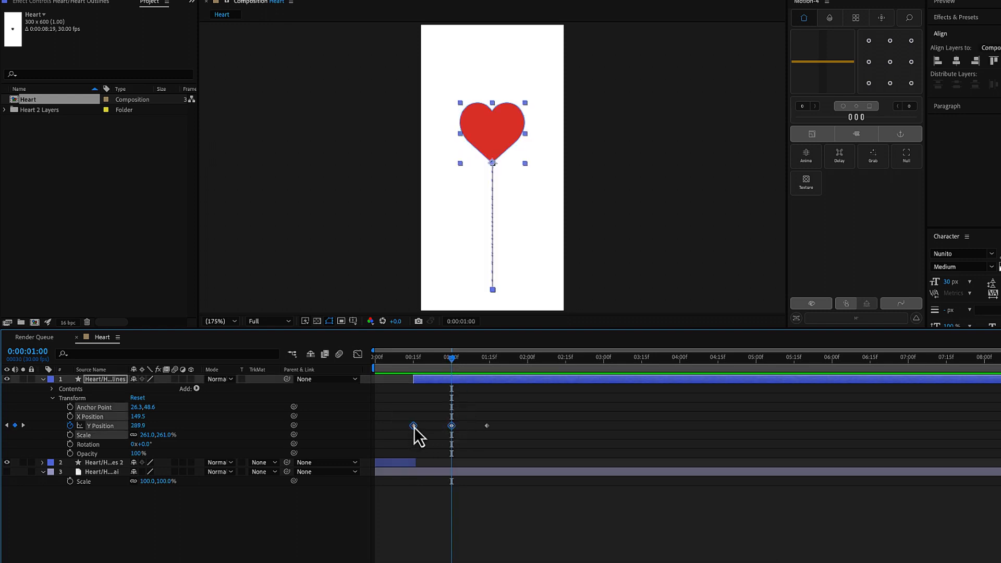
pyautogui.rightClick(413, 426)
pyautogui.moveTo(532, 545)
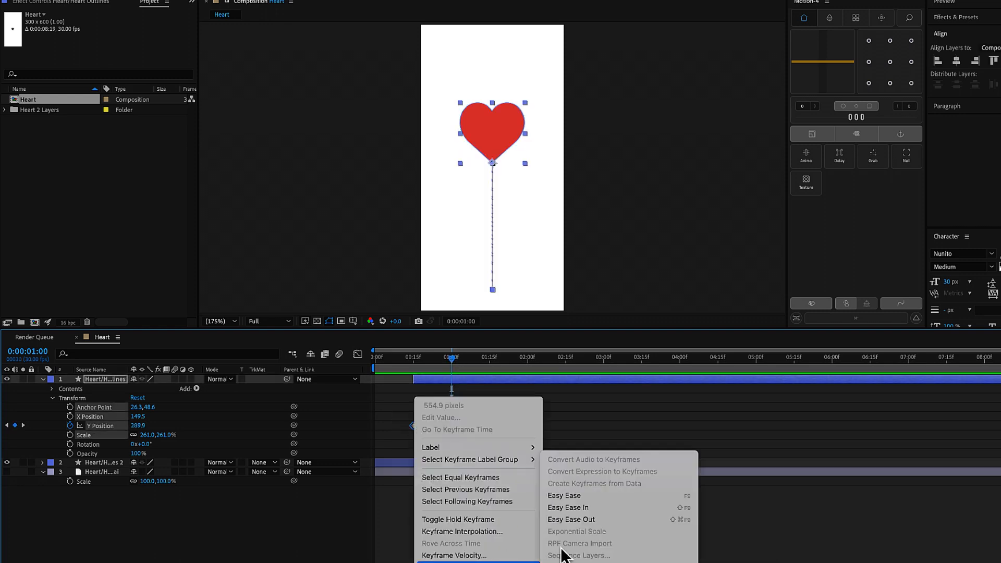
pyautogui.click(602, 499)
pyautogui.click(477, 442)
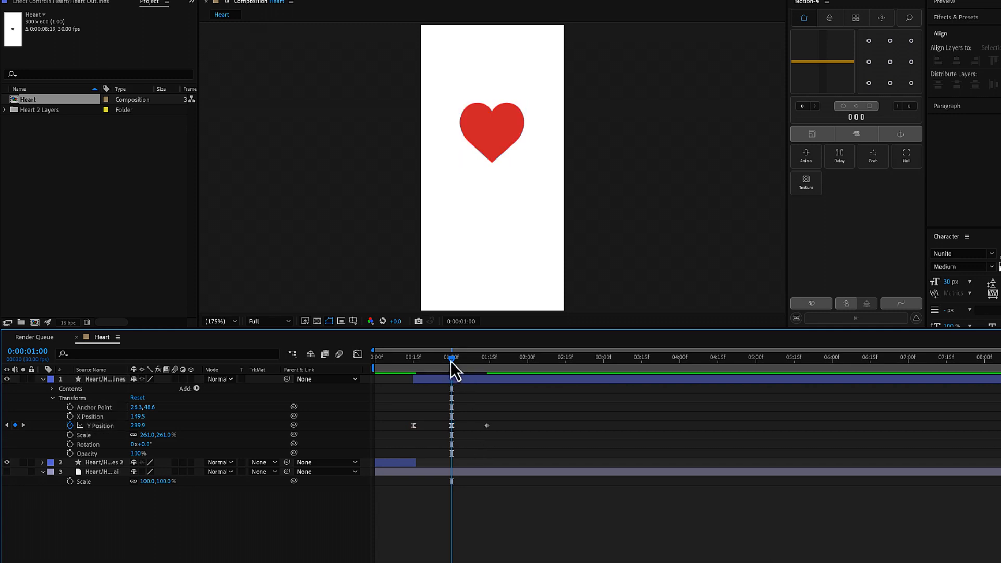
pyautogui.moveTo(450, 359); pyautogui.dragTo(405, 371)
pyautogui.press('space')
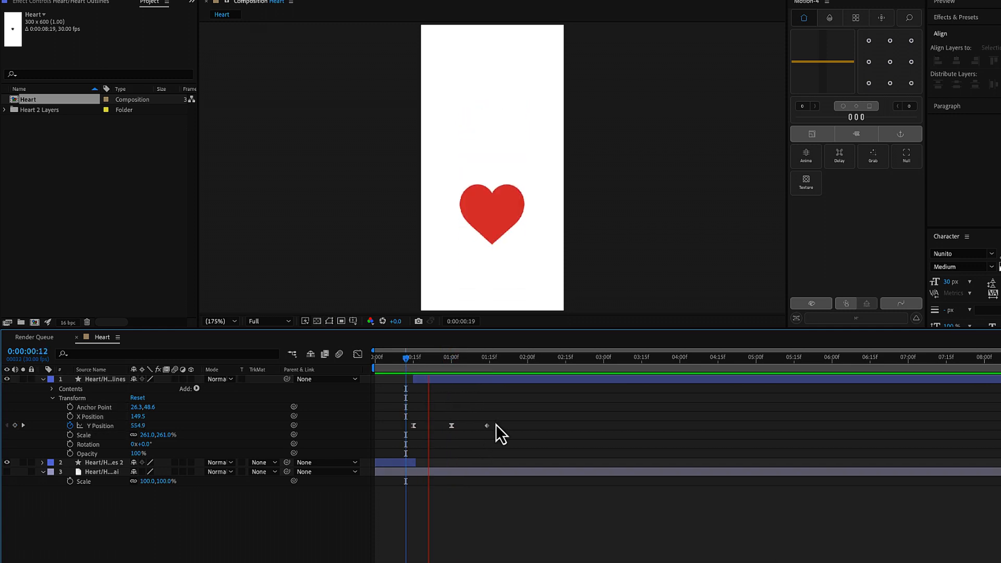
# - Raise the filled heart to a Y Position of 469.9 at 0:00:01:23 for a small second bounce
pyautogui.moveTo(497, 367)
pyautogui.mouseDown()
pyautogui.moveTo(486, 366)
pyautogui.moveTo(515, 368)
pyautogui.mouseUp()
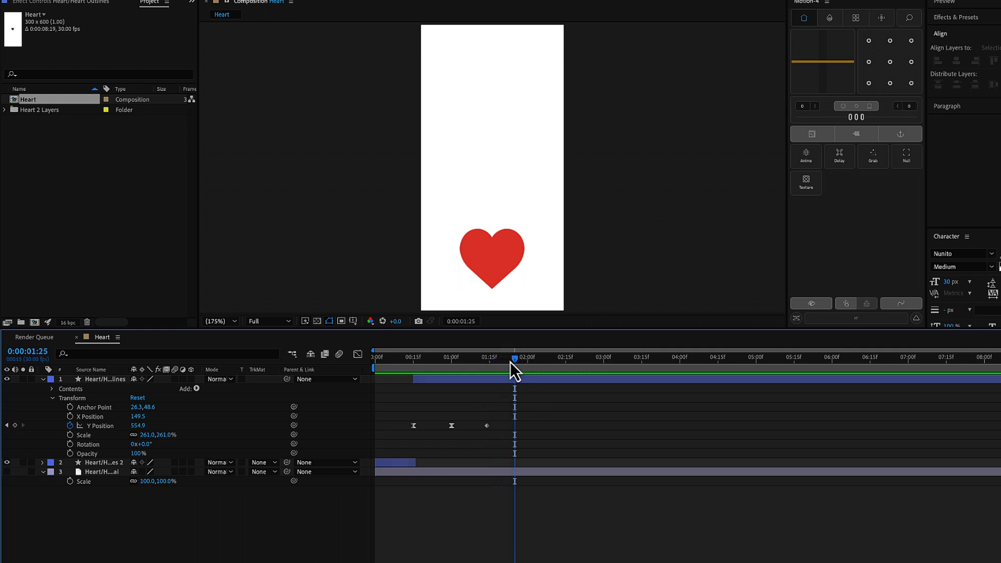
pyautogui.click(510, 361)
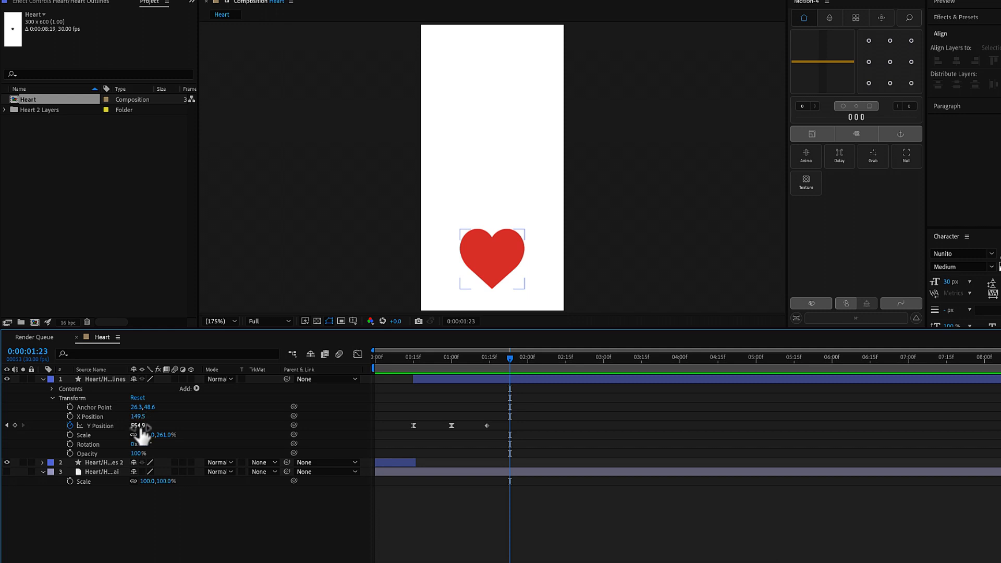
pyautogui.moveTo(139, 425); pyautogui.dragTo(109, 426)
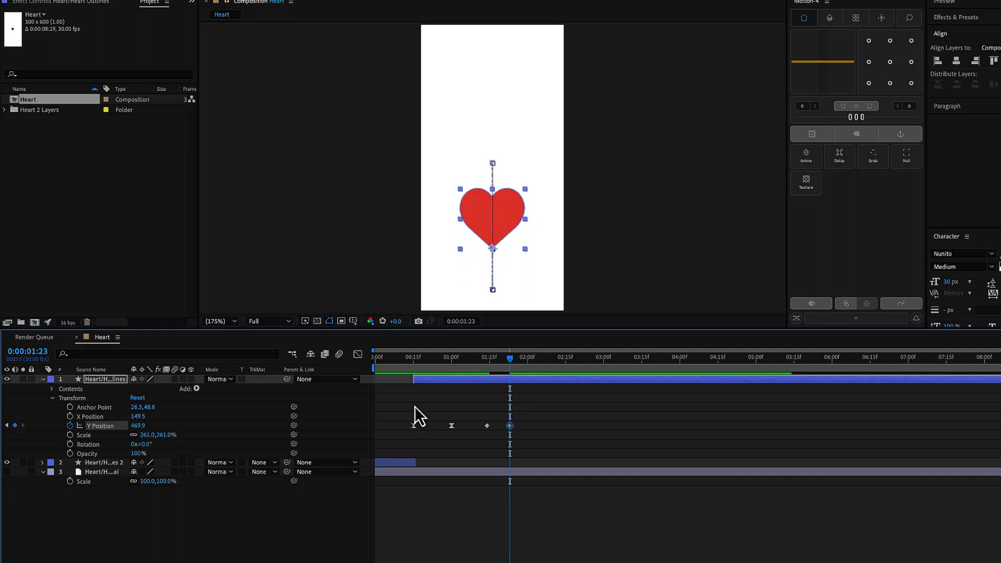
# - Copy the Y Position keyframe where the heart first lands and paste it at 0:00:02:00
pyautogui.moveTo(509, 359); pyautogui.dragTo(527, 368)
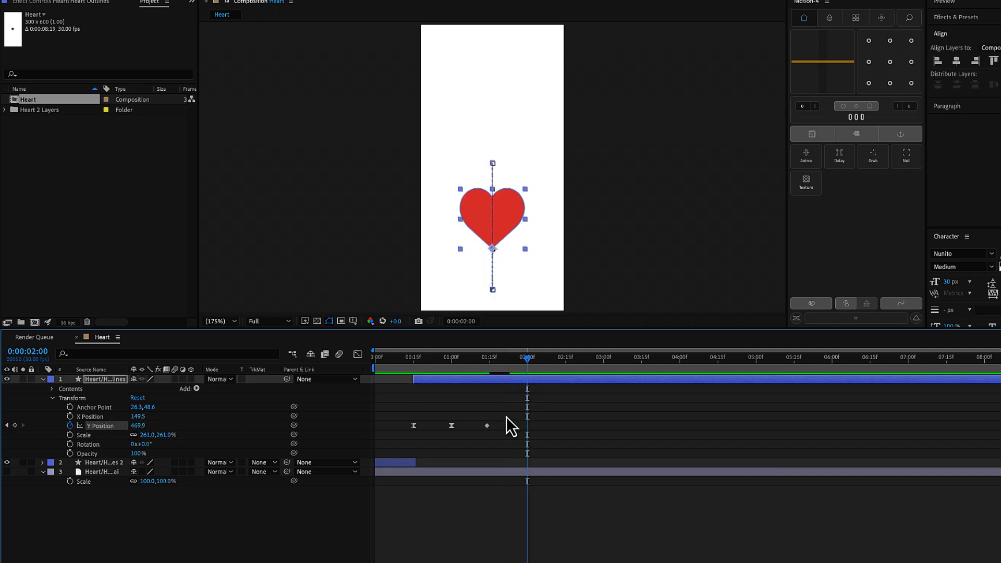
pyautogui.click(487, 425)
pyautogui.hotkey('ctrl', 'c')
pyautogui.hotkey('ctrl', 'v')
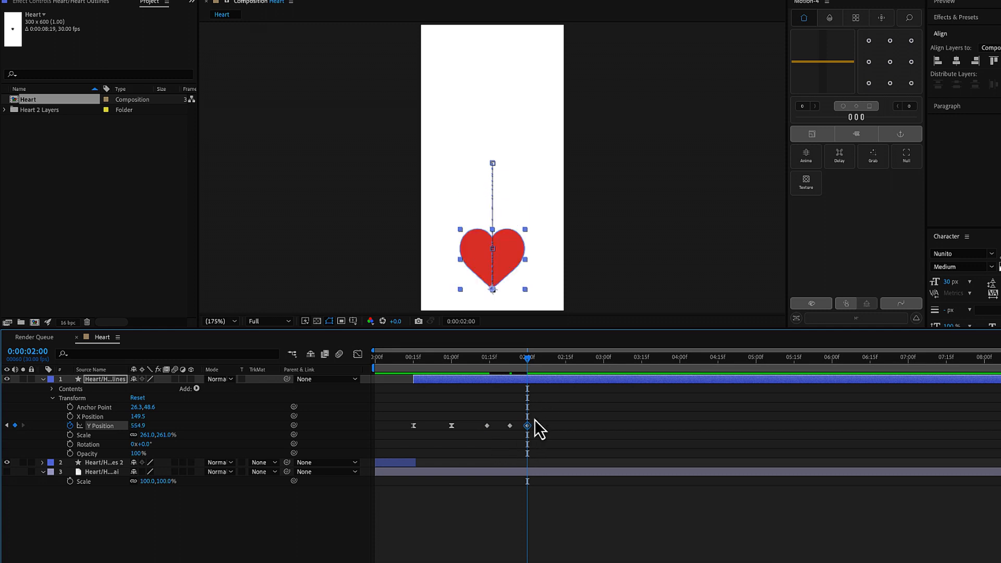
pyautogui.click(534, 418)
# - Apply Easy Ease to the Y Position keyframe at 0:00:01:23 and scrub through the second bounce
pyautogui.moveTo(506, 365); pyautogui.dragTo(496, 409)
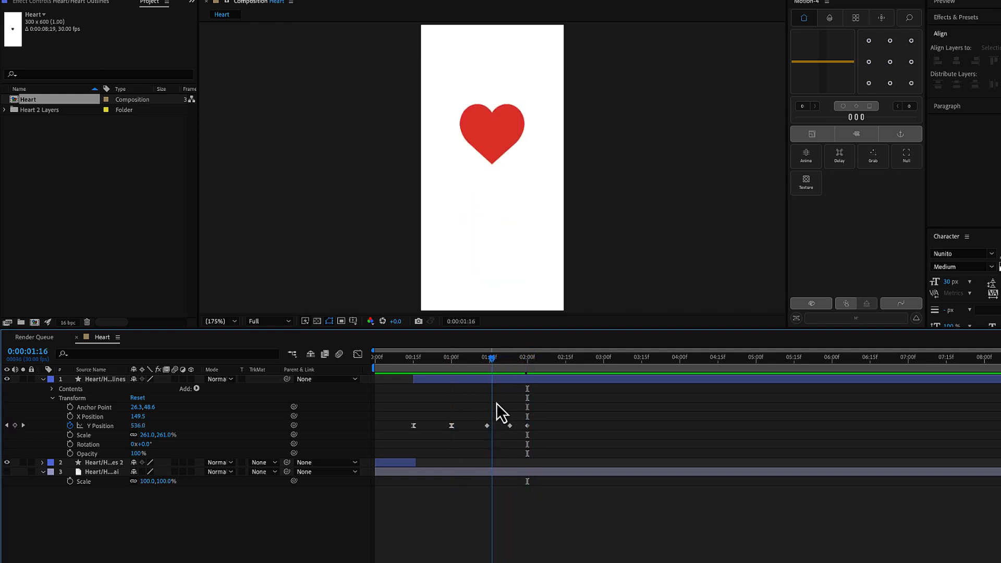
pyautogui.click(510, 425)
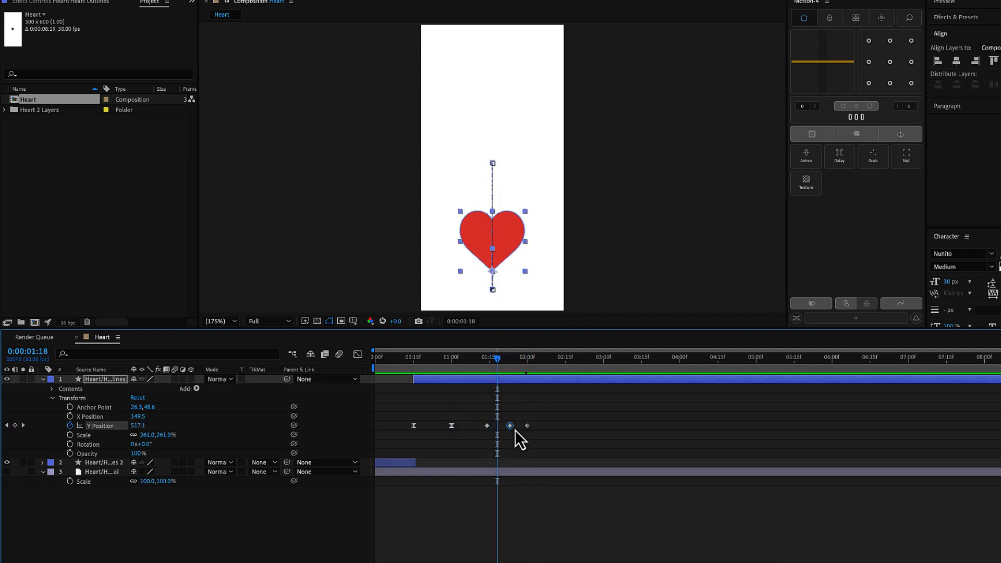
pyautogui.moveTo(498, 370); pyautogui.dragTo(510, 396)
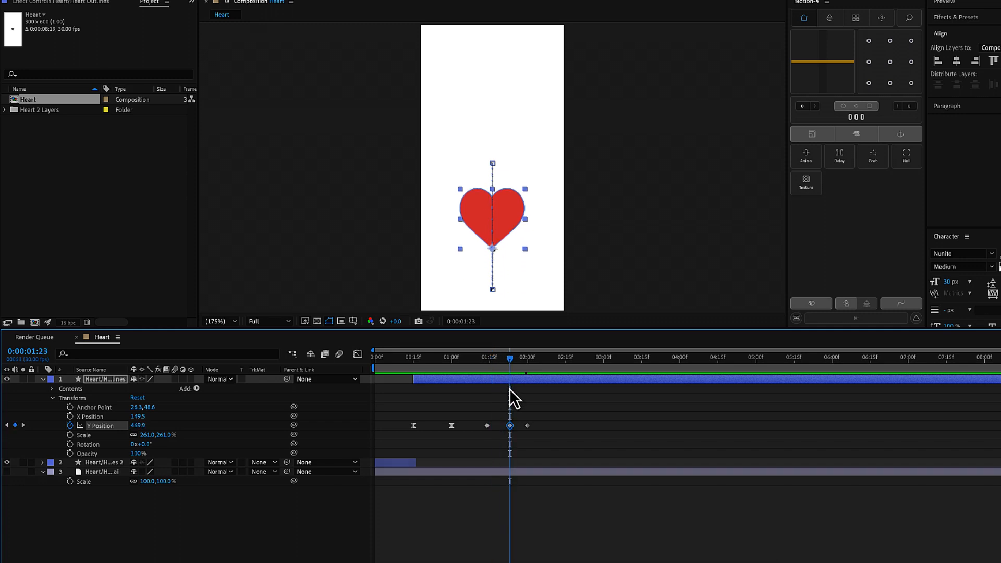
pyautogui.rightClick(510, 426)
pyautogui.moveTo(574, 561)
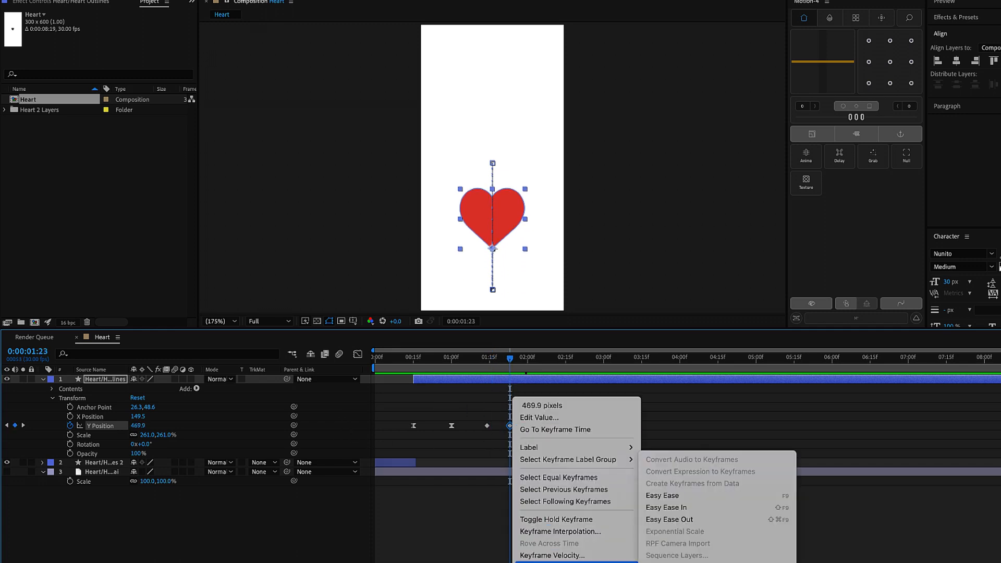
pyautogui.click(675, 496)
pyautogui.moveTo(417, 361); pyautogui.dragTo(484, 391)
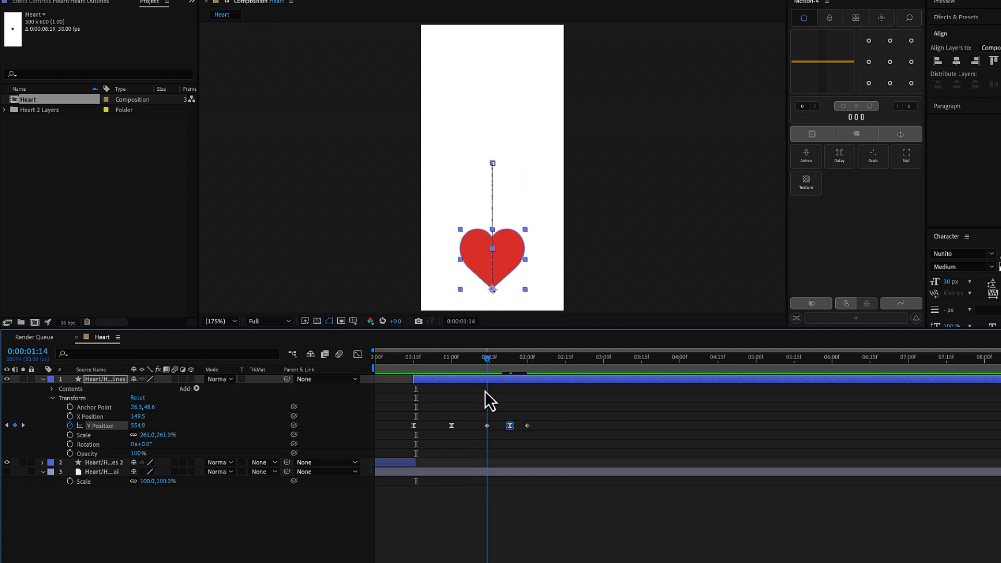
pyautogui.moveTo(484, 391); pyautogui.dragTo(526, 395)
pyautogui.click(543, 401)
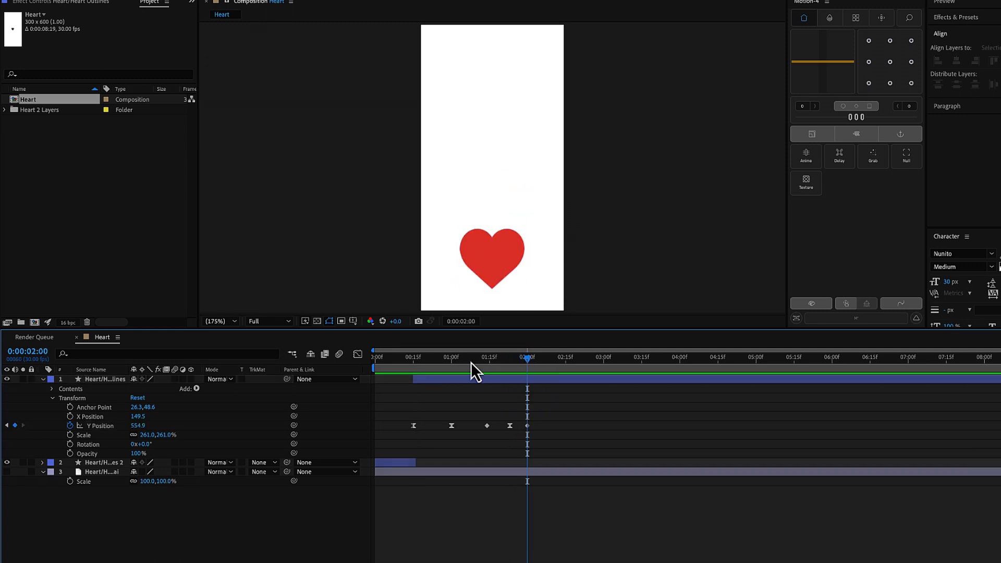
# - Play back the bounce and trim the work area to start shortly before the jump and end at 0:00:02:08
pyautogui.moveTo(469, 361); pyautogui.dragTo(391, 384)
pyautogui.press('space')
pyautogui.moveTo(561, 361)
pyautogui.mouseDown()
pyautogui.moveTo(394, 382)
pyautogui.moveTo(366, 369)
pyautogui.moveTo(548, 365)
pyautogui.mouseUp()
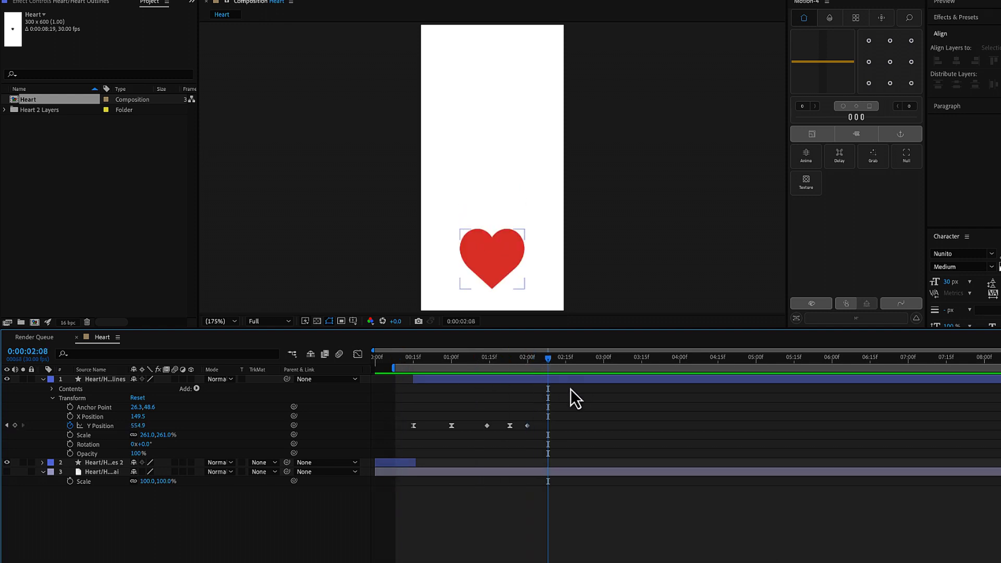
pyautogui.press('n')
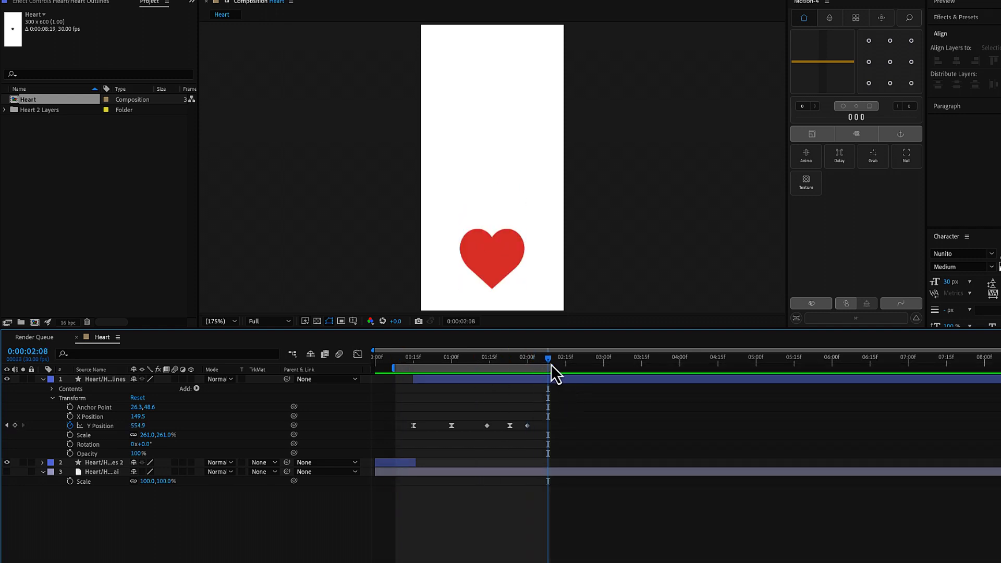
# - Play back the bounce and extend the start of the work area back to 0:00:00:00
pyautogui.moveTo(546, 361); pyautogui.dragTo(446, 392)
pyautogui.press('space')
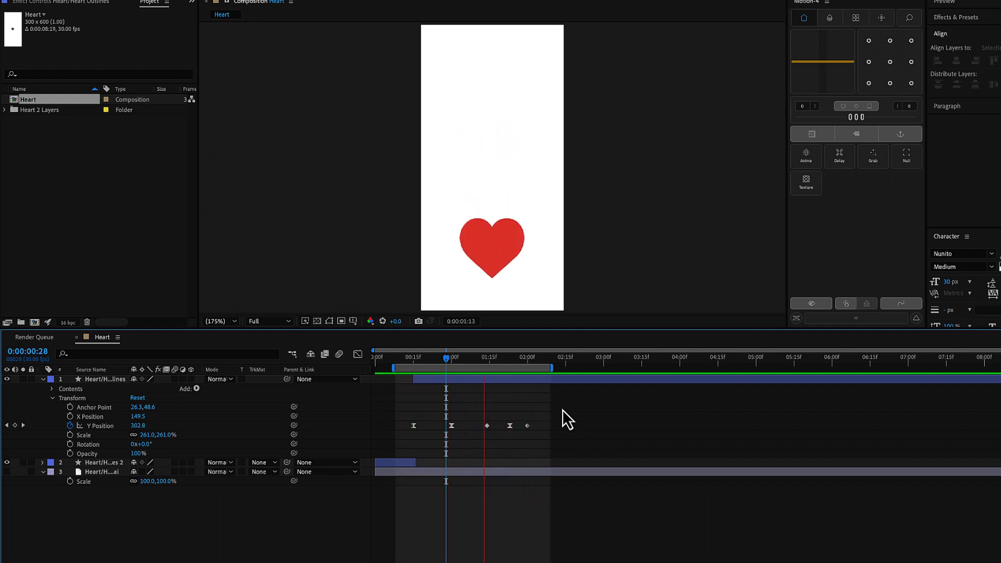
pyautogui.press('space')
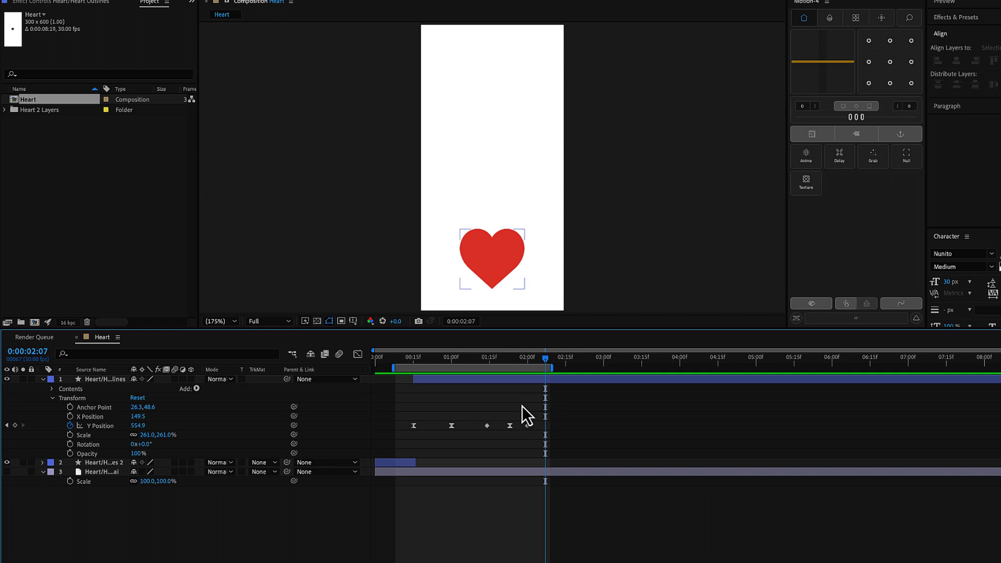
pyautogui.click(530, 388)
pyautogui.moveTo(385, 370); pyautogui.dragTo(374, 369)
pyautogui.press('Home')
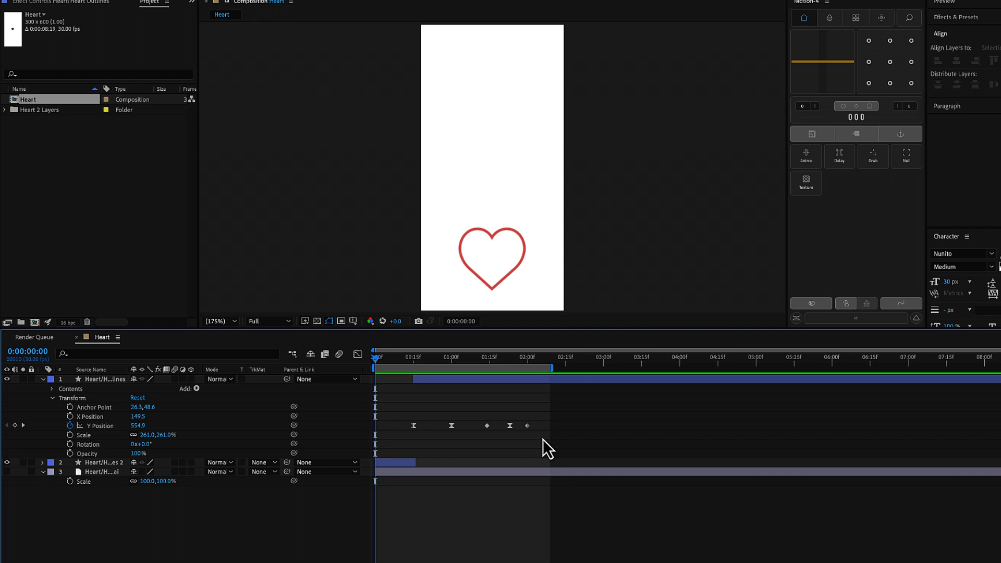
# - Compress the Y Position keyframes proportionally from 0:00:00:15 so the last landing falls at 0:00:01:19
pyautogui.moveTo(440, 365); pyautogui.dragTo(413, 376)
pyautogui.moveTo(451, 431)
pyautogui.mouseDown()
pyautogui.moveTo(439, 430)
pyautogui.moveTo(537, 439)
pyautogui.moveTo(499, 430)
pyautogui.mouseUp()
pyautogui.click(522, 431)
pyautogui.click(502, 431)
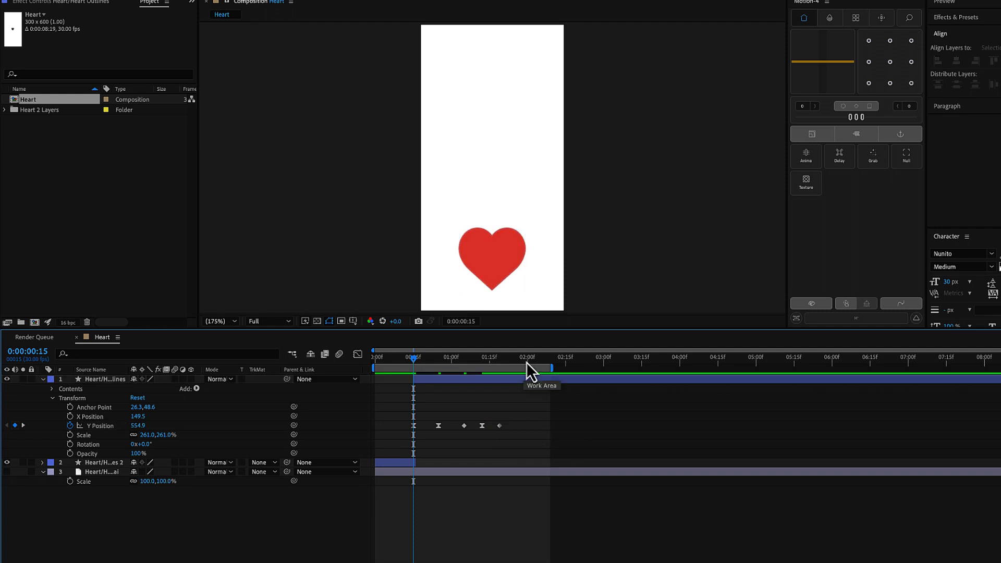
# - End the work area at 0:00:02:00, then play back the faster animation and scrub through the jump
pyautogui.moveTo(527, 362)
pyautogui.mouseDown()
pyautogui.moveTo(515, 364)
pyautogui.moveTo(526, 364)
pyautogui.mouseUp()
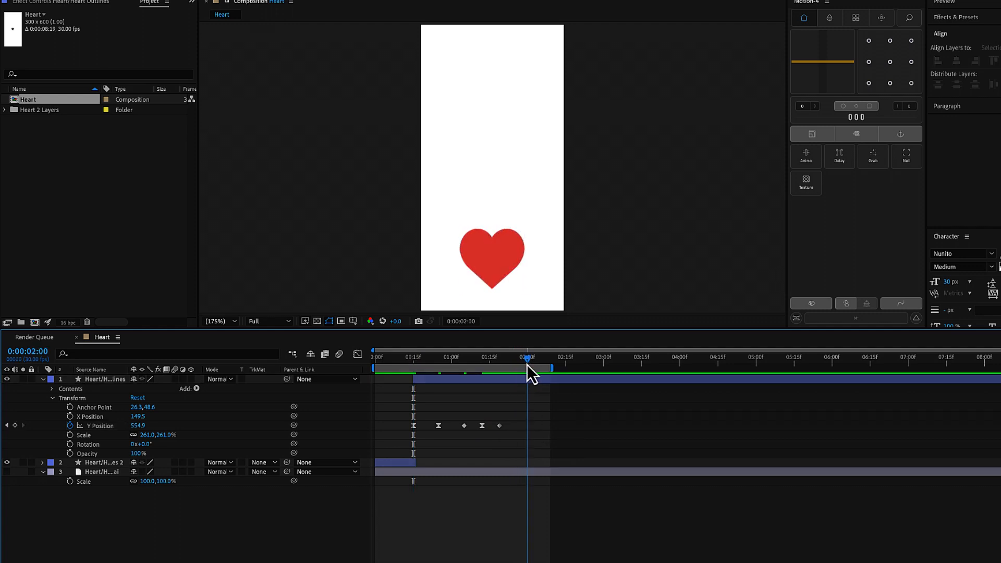
pyautogui.press('n')
pyautogui.press('space')
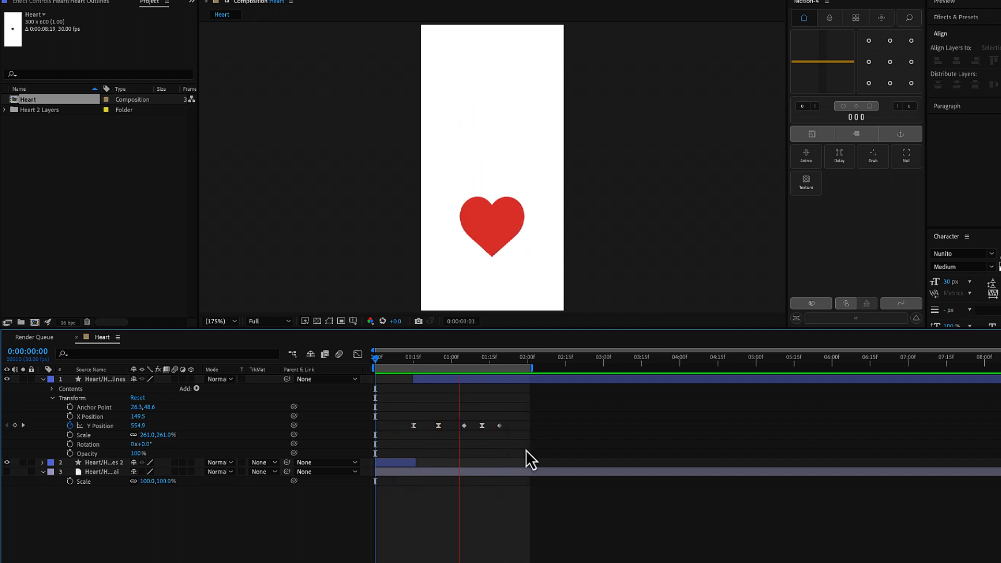
pyautogui.press('space')
pyautogui.moveTo(458, 361); pyautogui.dragTo(436, 371)
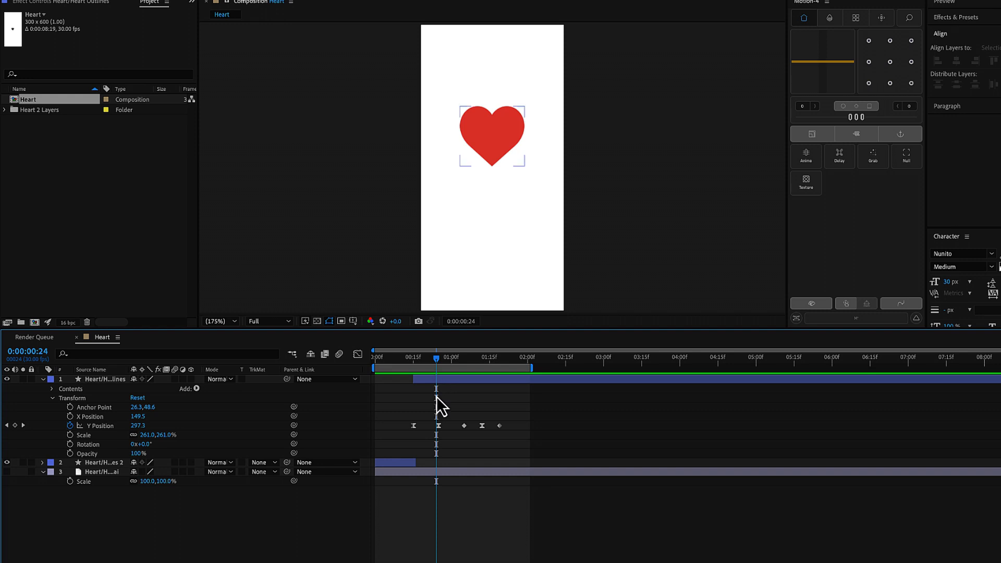
pyautogui.moveTo(414, 364); pyautogui.dragTo(539, 431)
# - Show the heart's Y Position curve in the graph editor, fit it to view and scrub through the rise
pyautogui.click(245, 431)
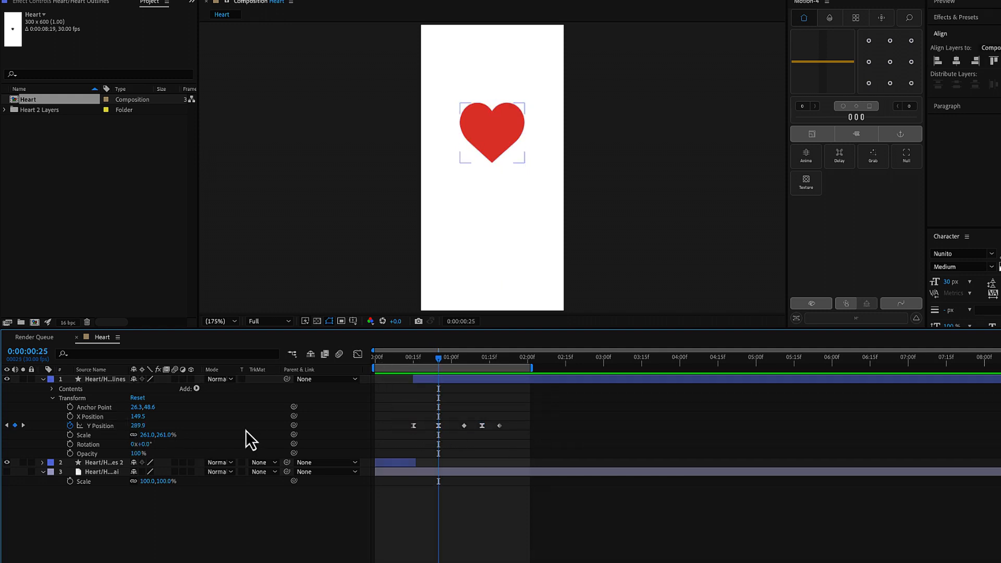
pyautogui.click(110, 428)
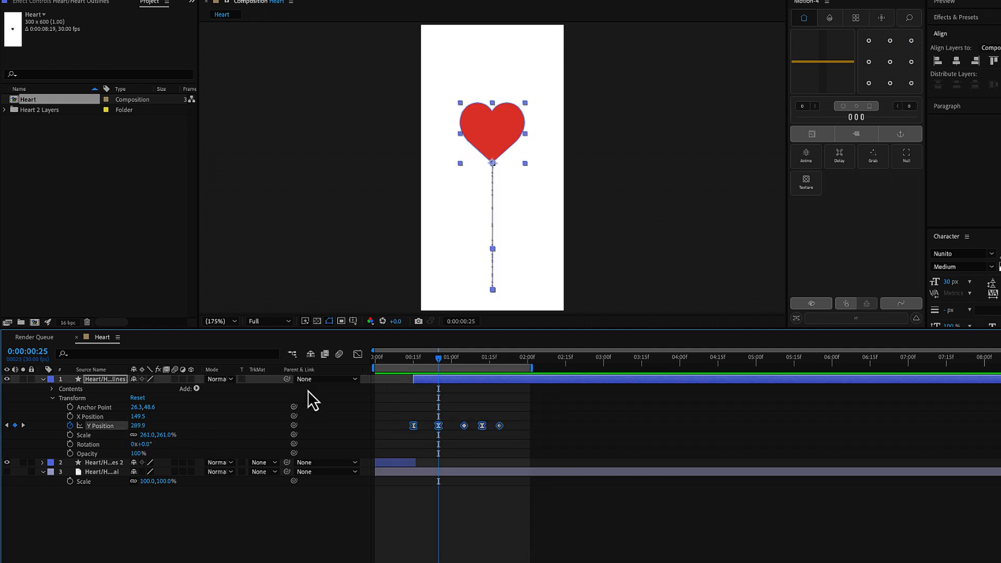
pyautogui.click(357, 359)
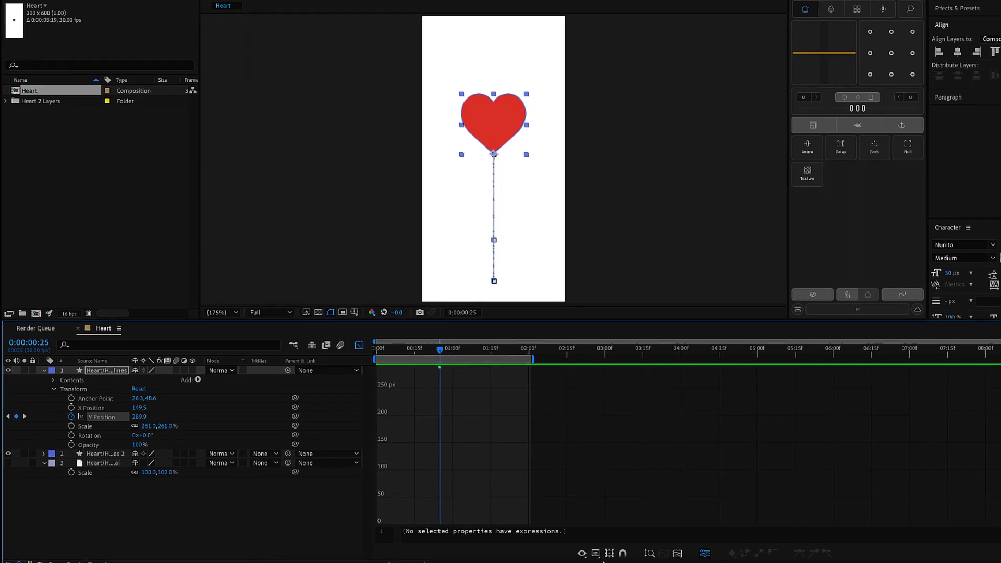
pyautogui.click(679, 545)
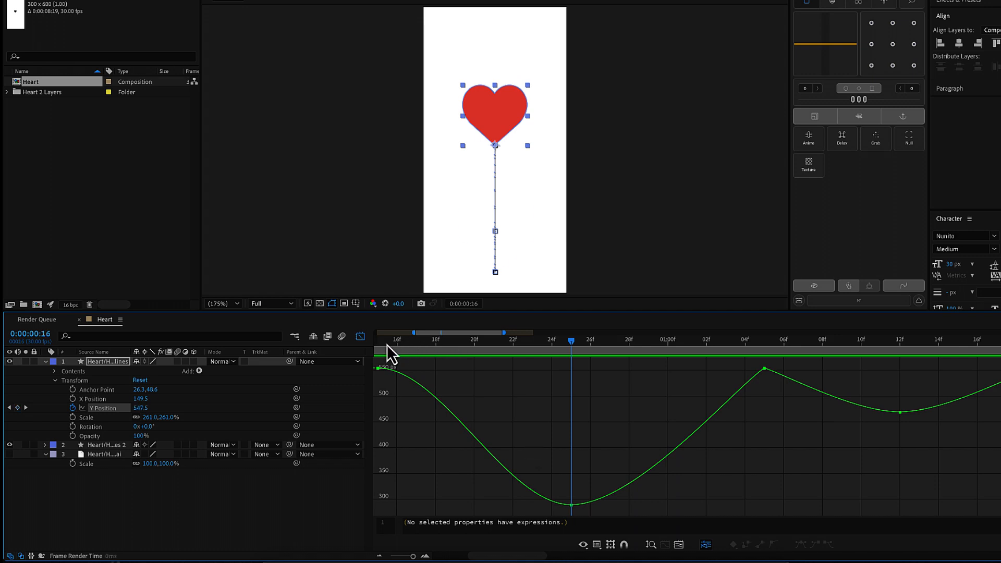
pyautogui.moveTo(386, 345); pyautogui.dragTo(598, 420)
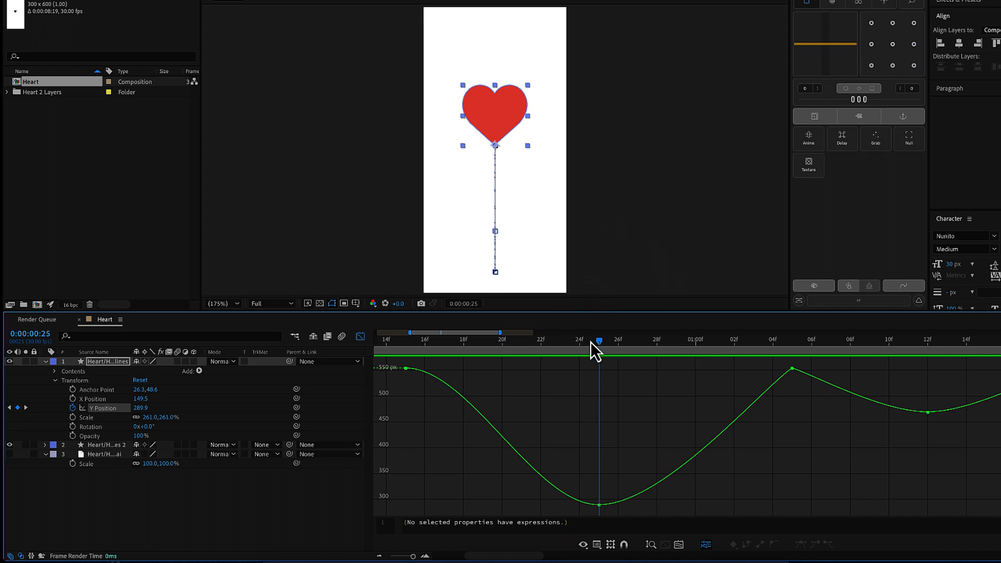
pyautogui.moveTo(590, 342); pyautogui.dragTo(408, 369)
pyautogui.click(406, 368)
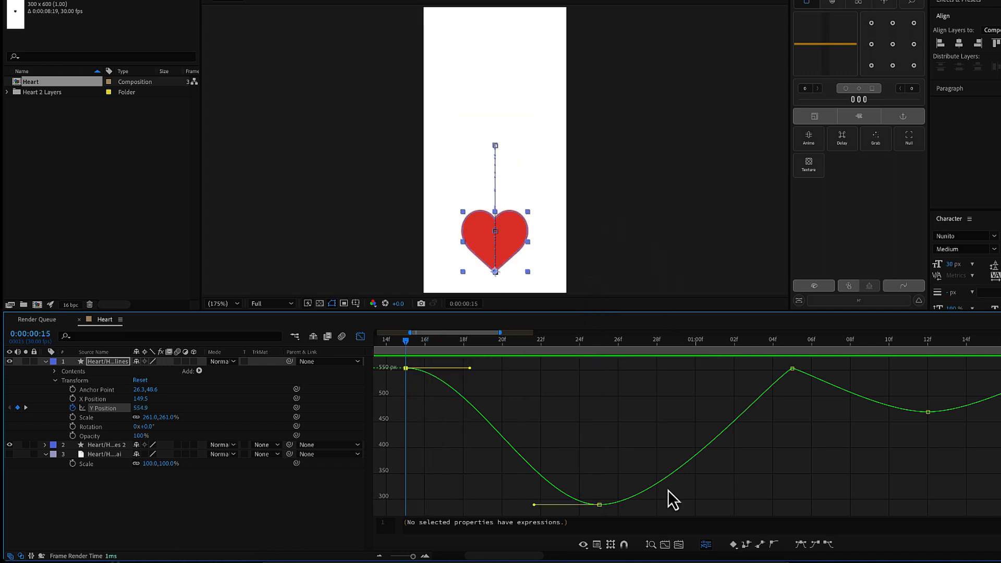
pyautogui.click(604, 515)
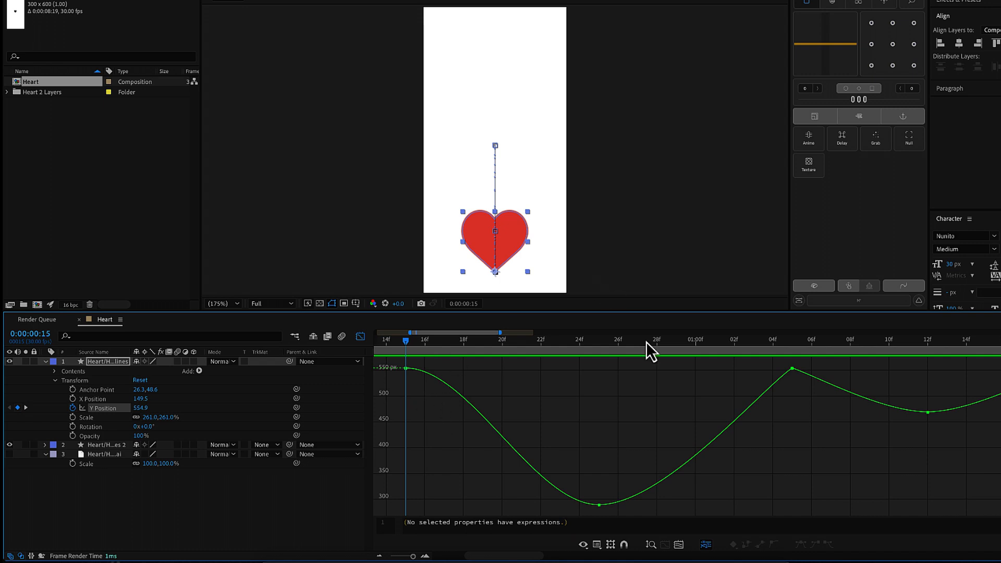
pyautogui.moveTo(417, 343); pyautogui.dragTo(417, 373)
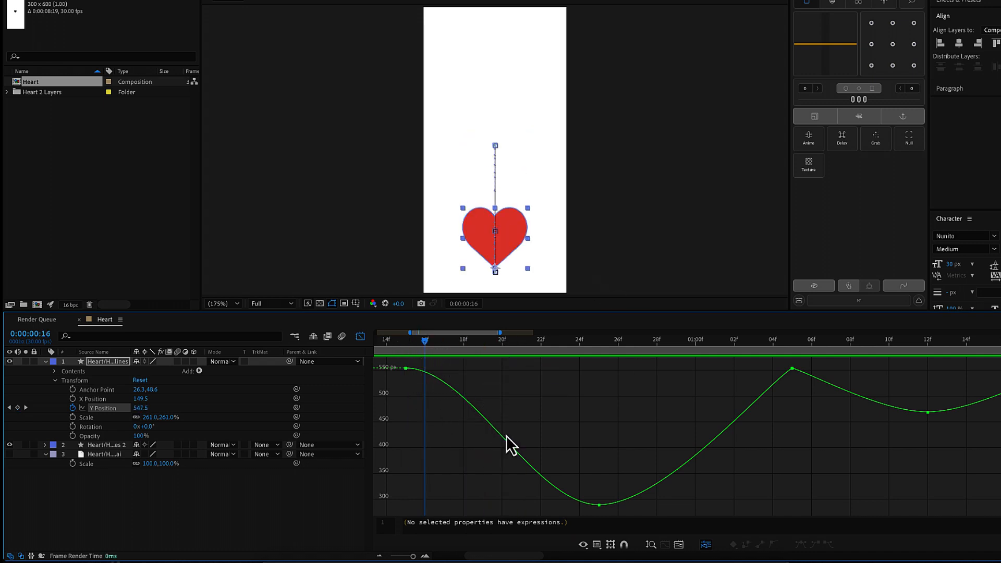
pyautogui.moveTo(579, 341); pyautogui.dragTo(600, 408)
# - Reapply Easy Ease to the Y Position peak keyframe at 0:00:00:25 and stretch both its curve handles outward
pyautogui.moveTo(623, 493); pyautogui.dragTo(589, 515)
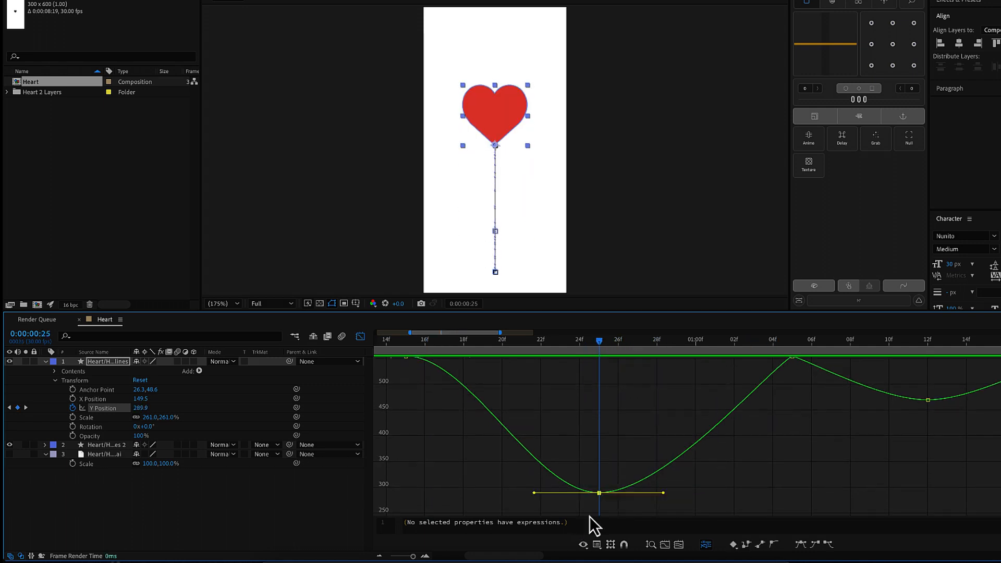
pyautogui.moveTo(624, 465); pyautogui.dragTo(572, 501)
pyautogui.moveTo(534, 493)
pyautogui.mouseDown()
pyautogui.moveTo(536, 509)
pyautogui.moveTo(531, 486)
pyautogui.mouseUp()
pyautogui.moveTo(618, 464); pyautogui.dragTo(563, 523)
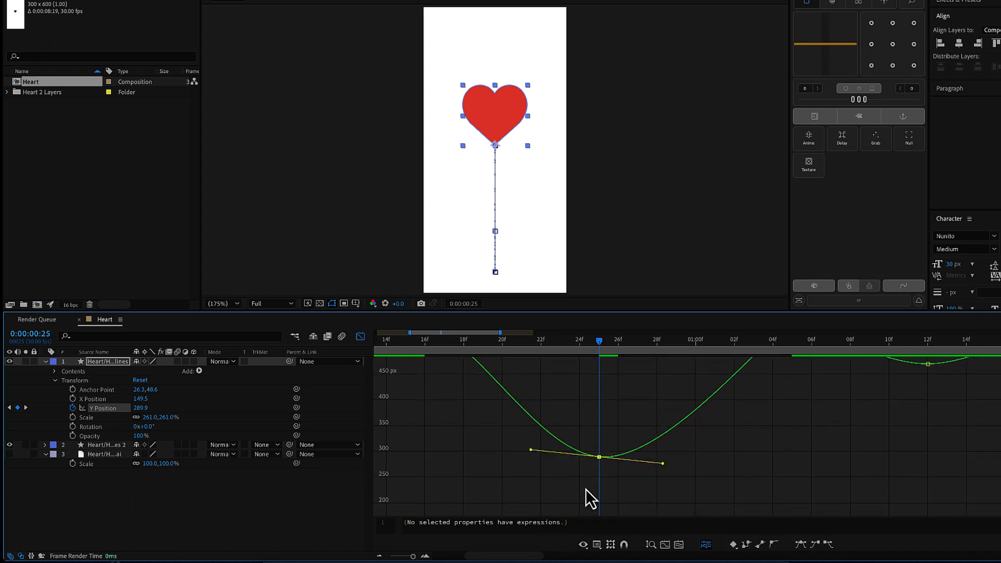
pyautogui.press('F9')
pyautogui.moveTo(663, 459); pyautogui.dragTo(715, 462)
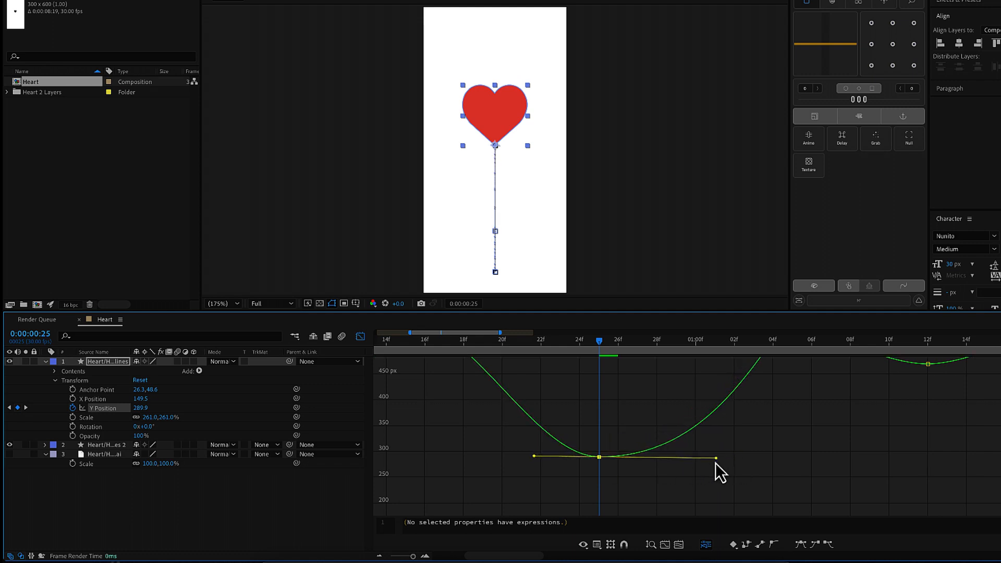
pyautogui.click(675, 547)
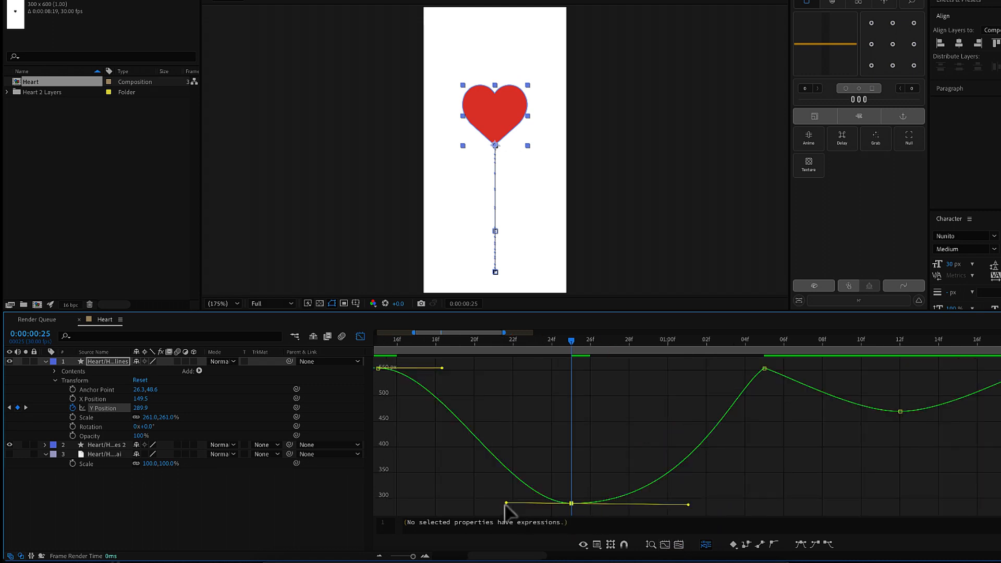
pyautogui.moveTo(505, 504); pyautogui.dragTo(447, 506)
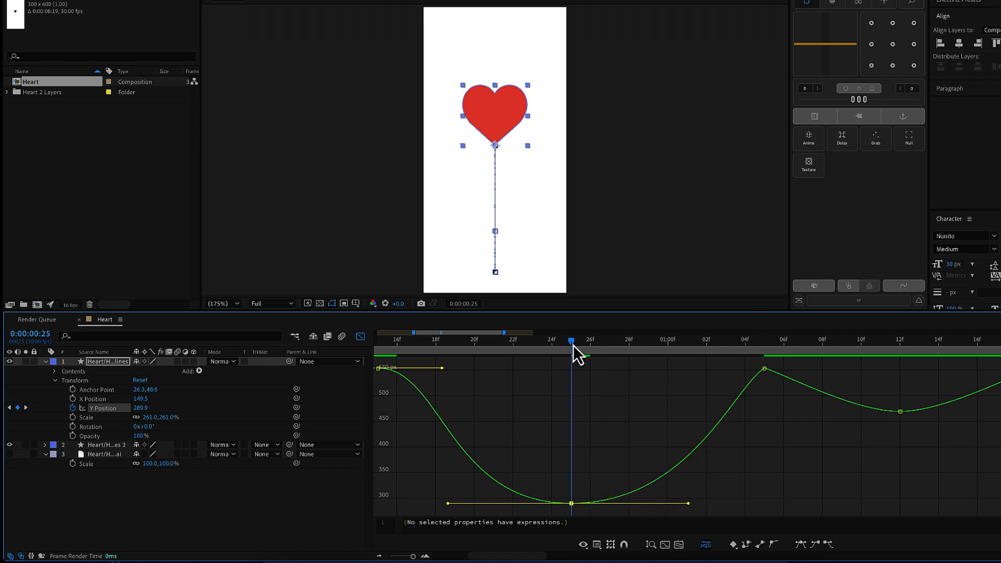
# - Preview the smoothed jump and lengthen both handles of the 0:00:00:25 peak keyframe slightly more
pyautogui.moveTo(572, 343); pyautogui.dragTo(400, 430)
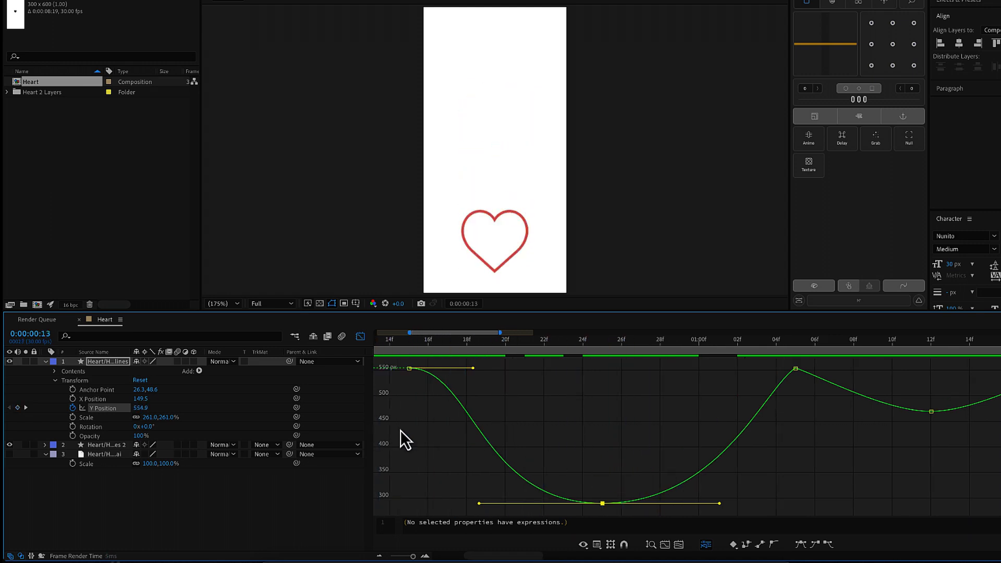
pyautogui.press('space')
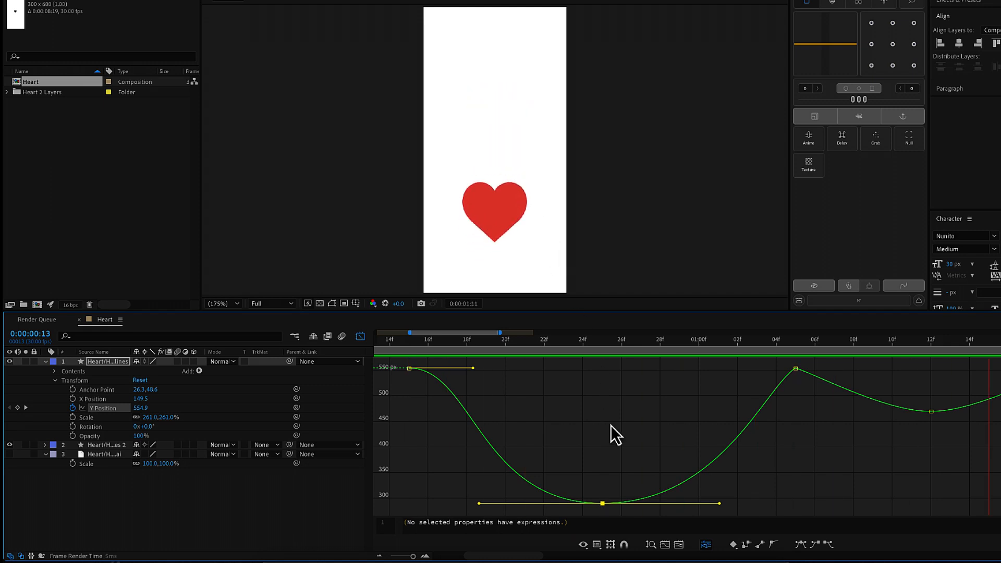
pyautogui.press('space')
pyautogui.moveTo(478, 504); pyautogui.dragTo(471, 504)
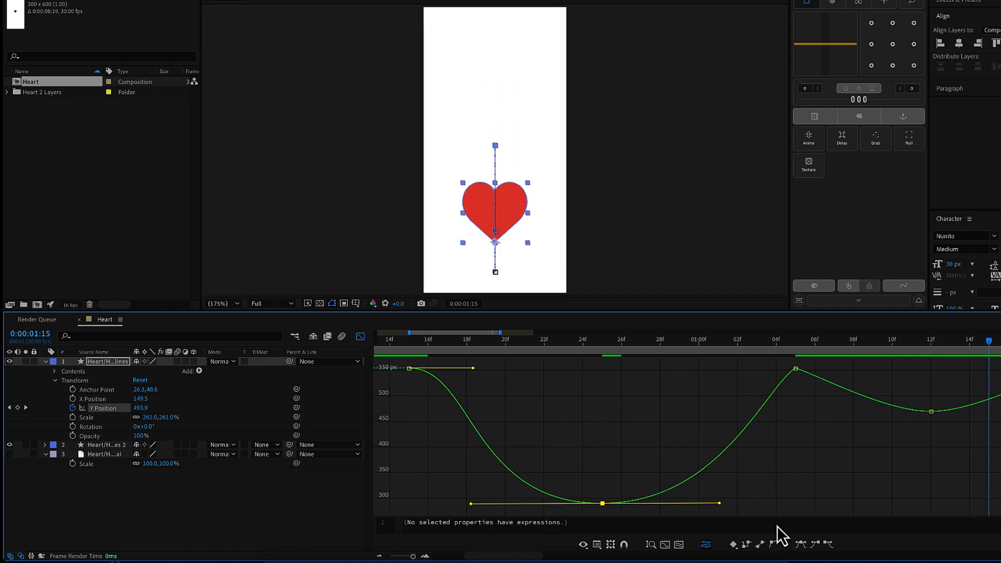
pyautogui.moveTo(719, 503); pyautogui.dragTo(730, 503)
# - Stretch both curve handles of the second bounce's Y Position keyframe at 0:00:01:12 outward
pyautogui.click(795, 368)
pyautogui.moveTo(829, 346); pyautogui.dragTo(912, 363)
pyautogui.moveTo(932, 415); pyautogui.dragTo(850, 445)
pyautogui.moveTo(740, 446); pyautogui.dragTo(708, 444)
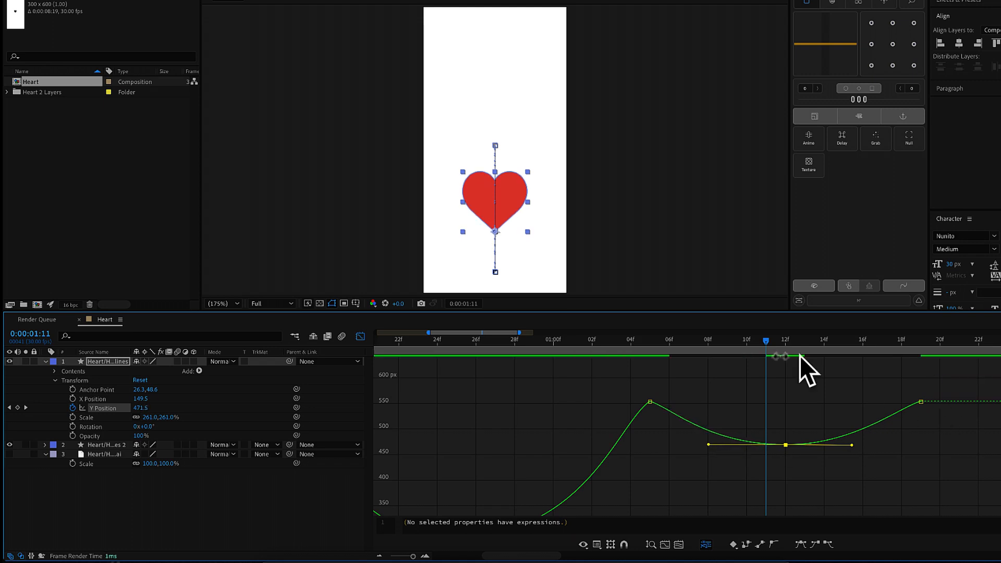
# - Play back the animation from the start to check the adjusted Y Position curve
pyautogui.press('Home')
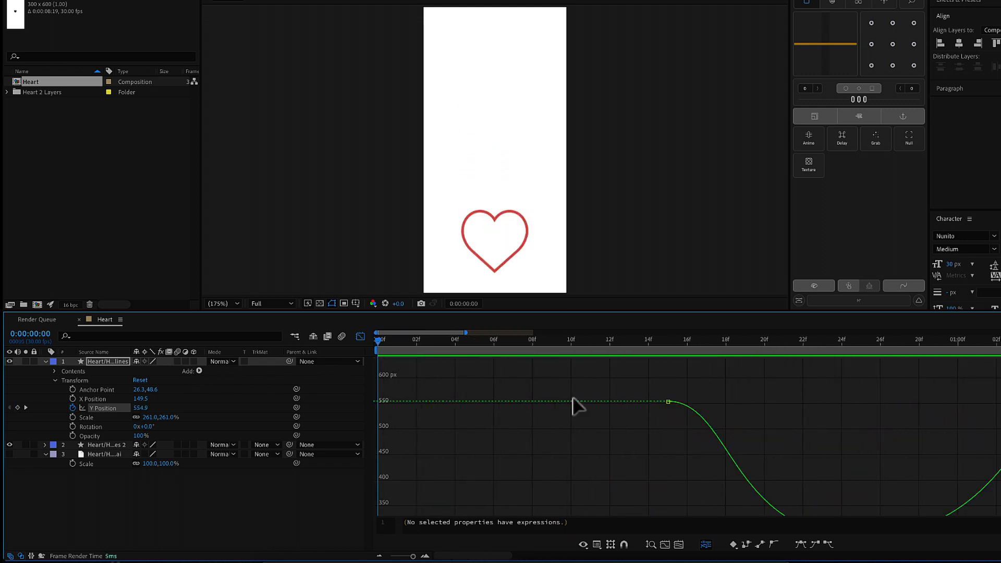
pyautogui.press('space')
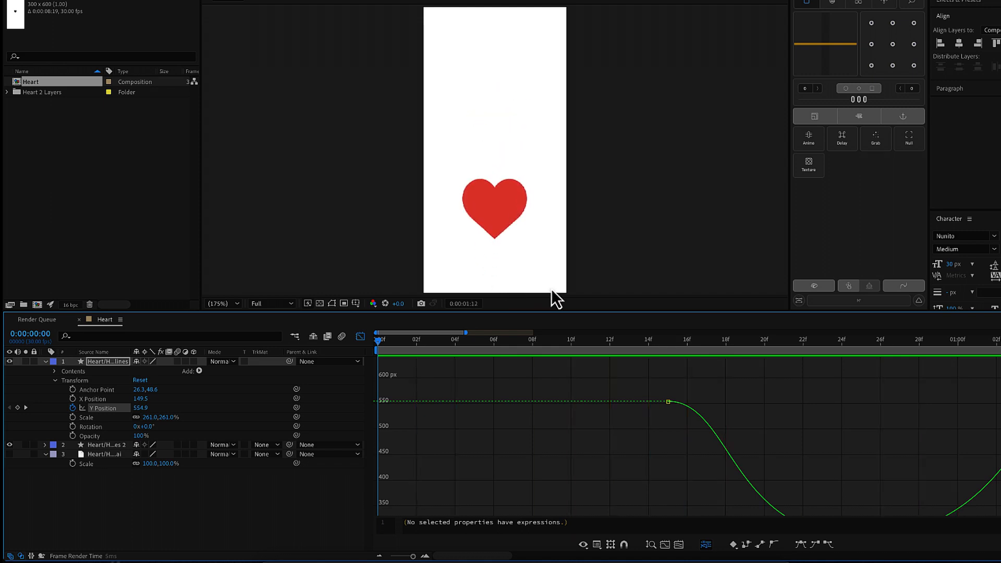
pyautogui.press('space')
pyautogui.moveTo(587, 392); pyautogui.dragTo(690, 389)
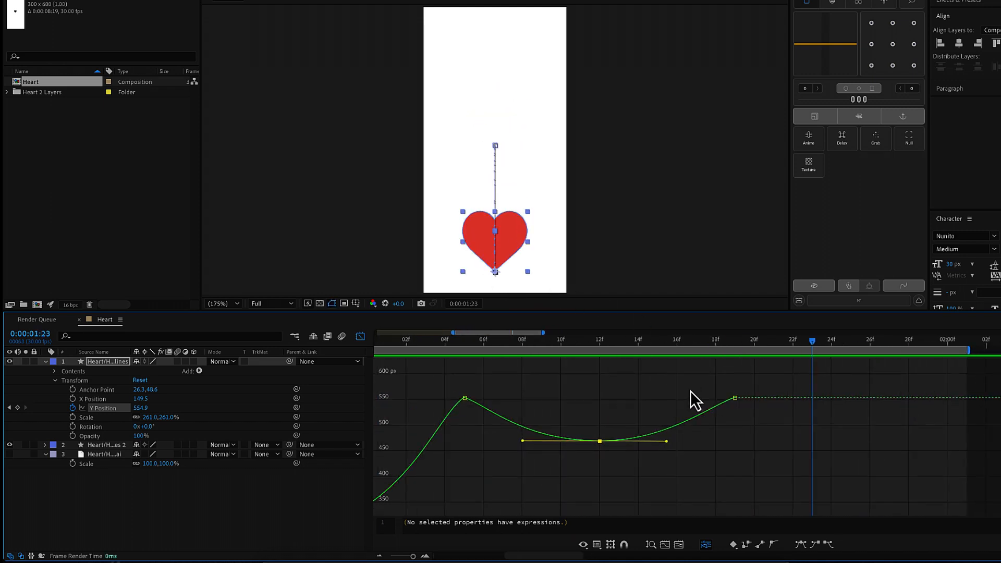
# - Leave the graph editor and tighten the second bounce by moving its peak keyframe to 0:00:01:11 and its landing keyframe to 0:00:01:17
pyautogui.click(360, 337)
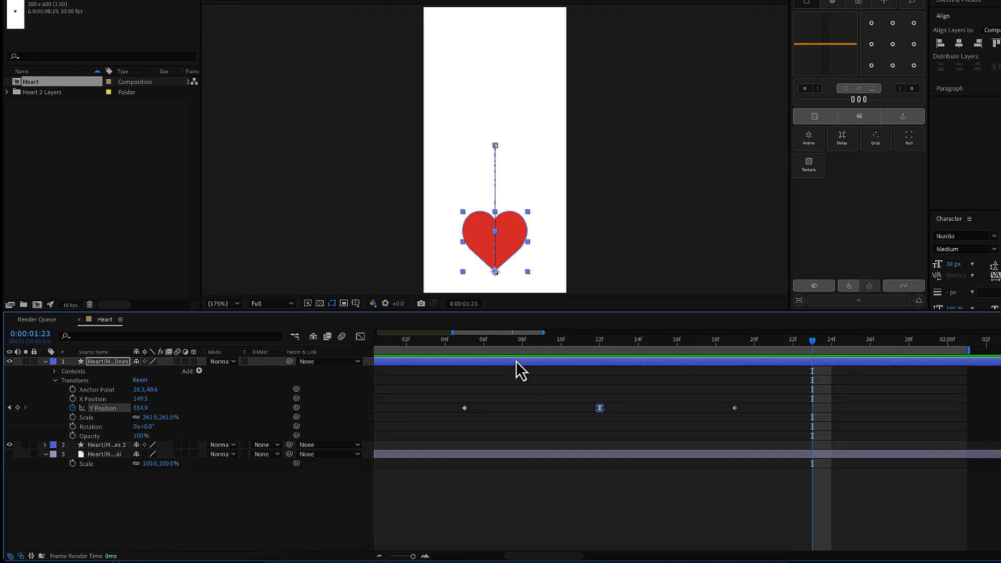
pyautogui.press('-')
pyautogui.press('-')
pyautogui.press('=')
pyautogui.press('=')
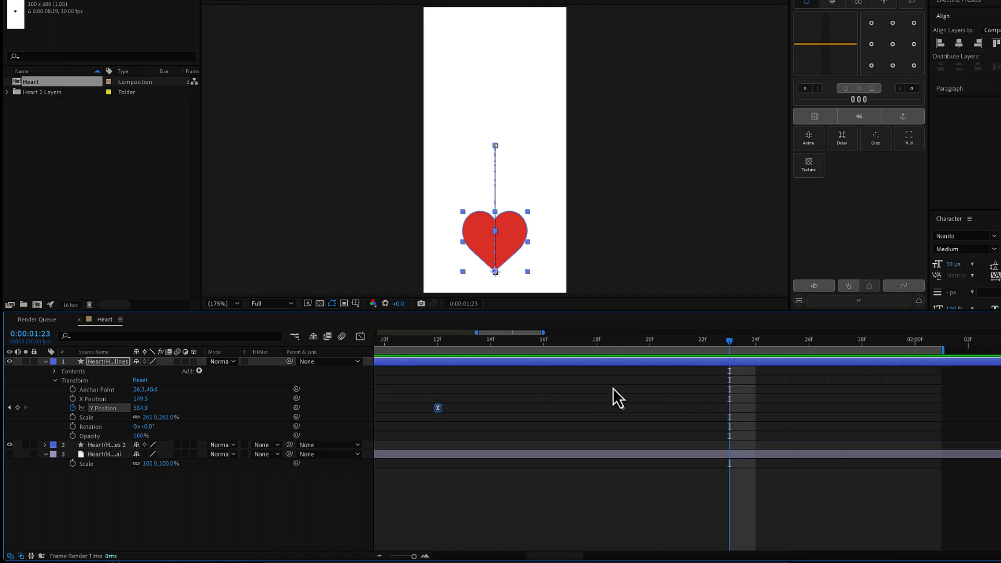
pyautogui.press('-')
pyautogui.press('-')
pyautogui.press('-')
pyautogui.press('=')
pyautogui.press('=')
pyautogui.press('-')
pyautogui.press('-')
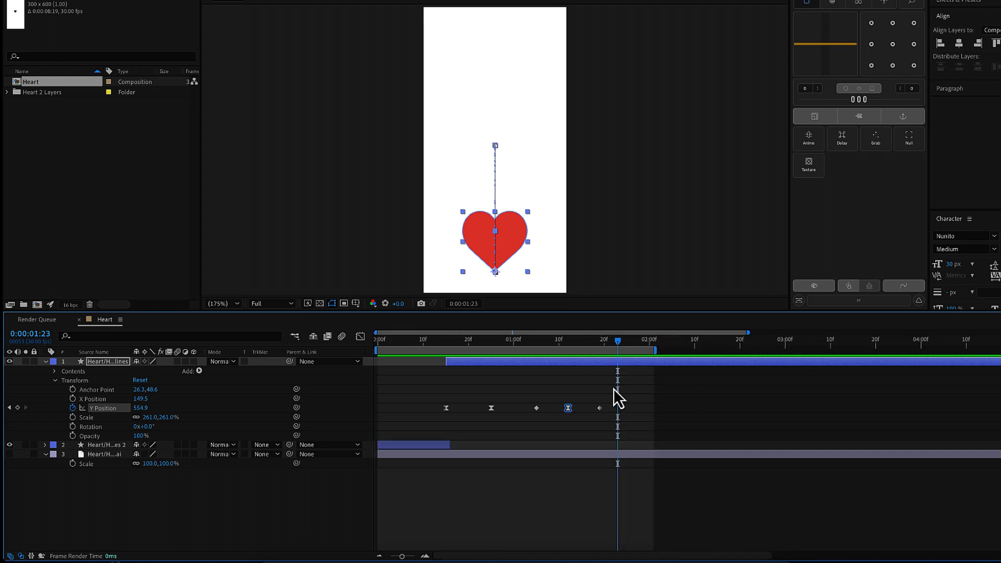
pyautogui.click(605, 391)
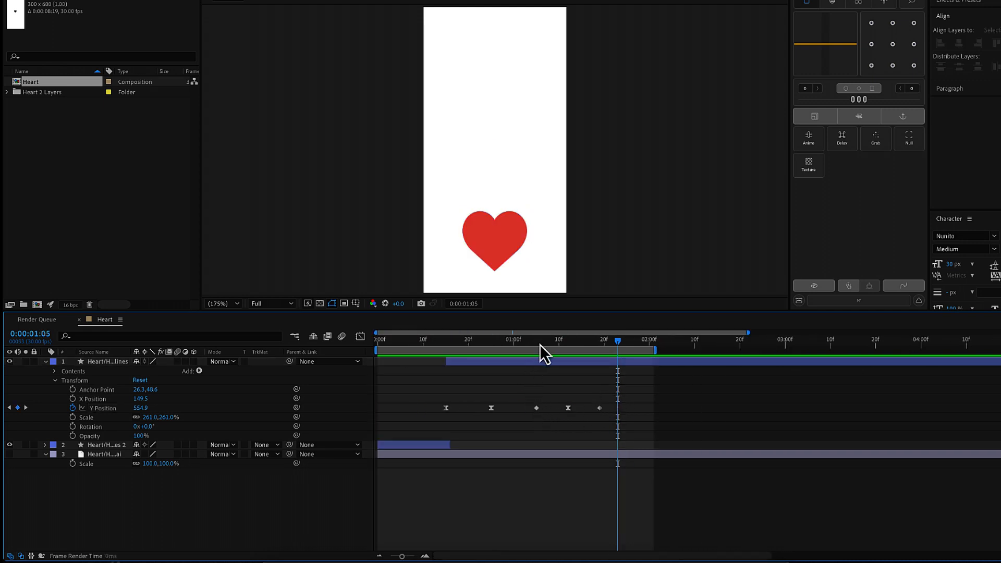
pyautogui.moveTo(540, 344); pyautogui.dragTo(568, 364)
pyautogui.click(564, 410)
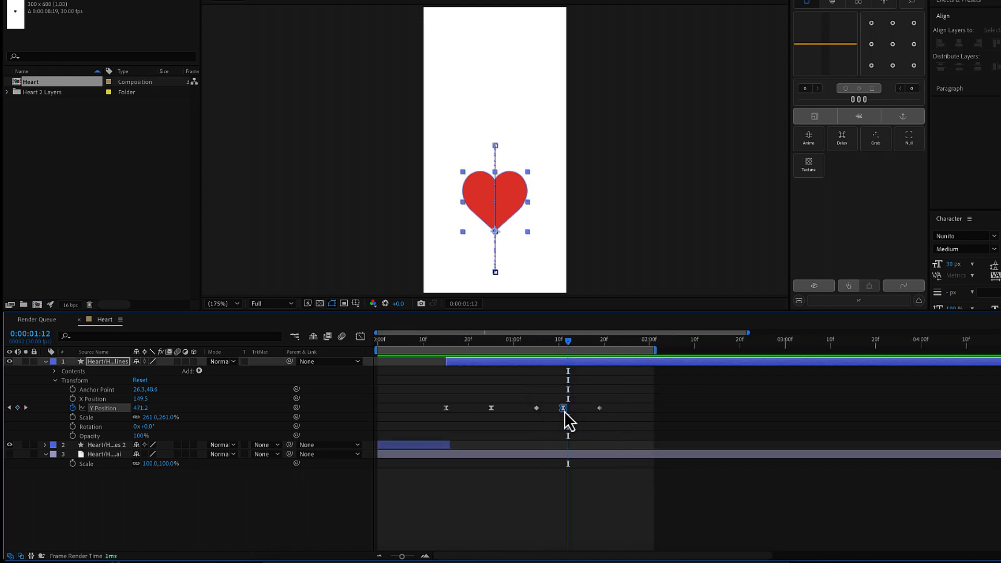
pyautogui.moveTo(599, 408); pyautogui.dragTo(590, 412)
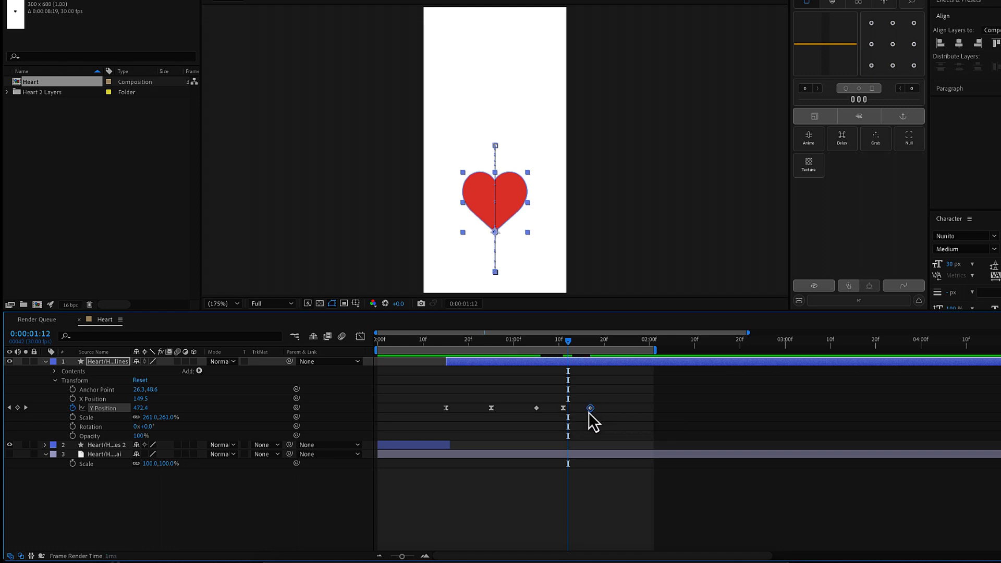
# - Deselect the keyframes, play back the full animation from the start and scrub back to the outline heart
pyautogui.click(591, 397)
pyautogui.moveTo(568, 344); pyautogui.dragTo(377, 348)
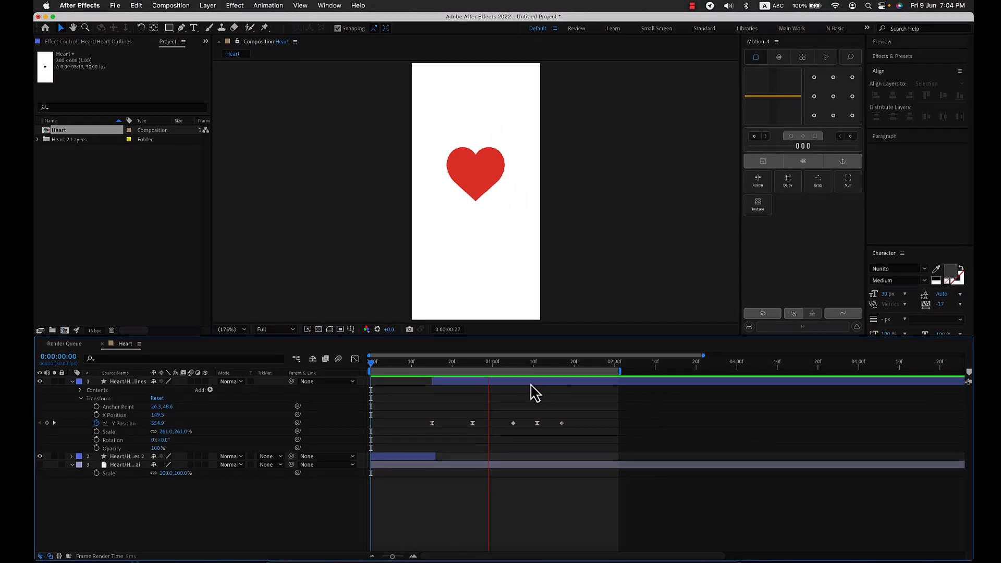
pyautogui.moveTo(498, 375); pyautogui.dragTo(387, 392)
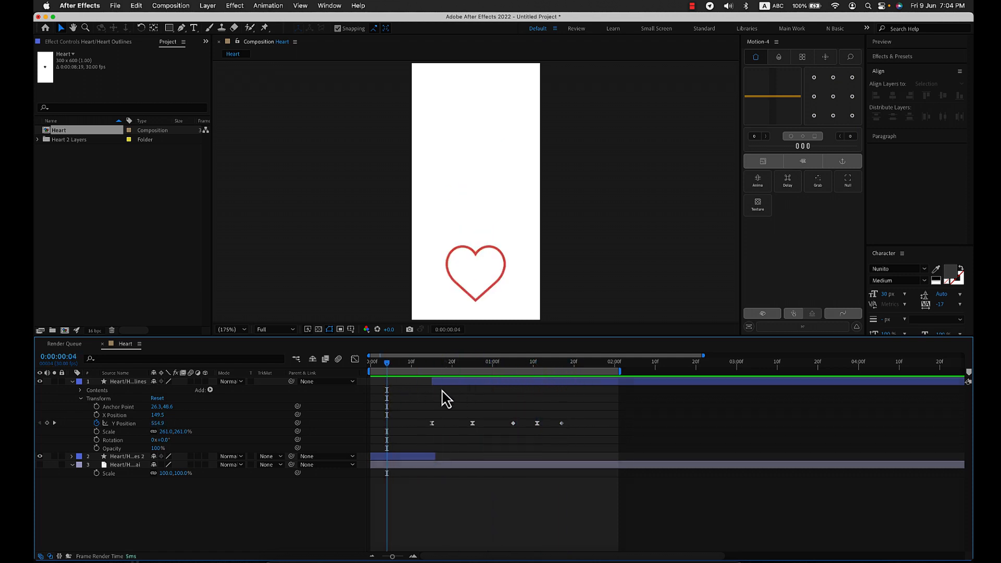